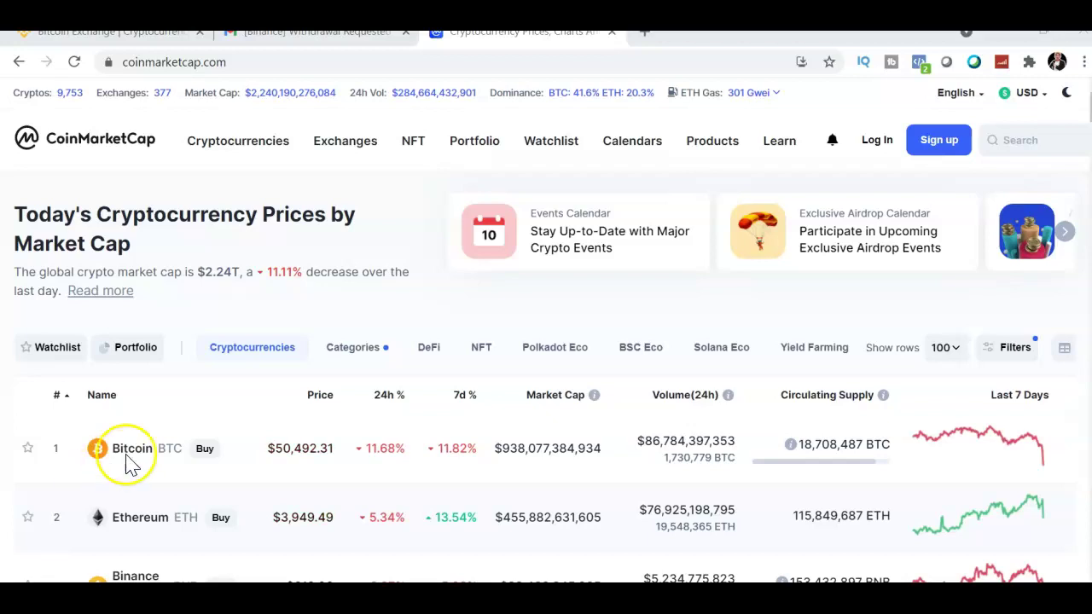
Step: Open the exchange rankings and view the derivatives exchanges, returning to the spot exchanges list
click(348, 157)
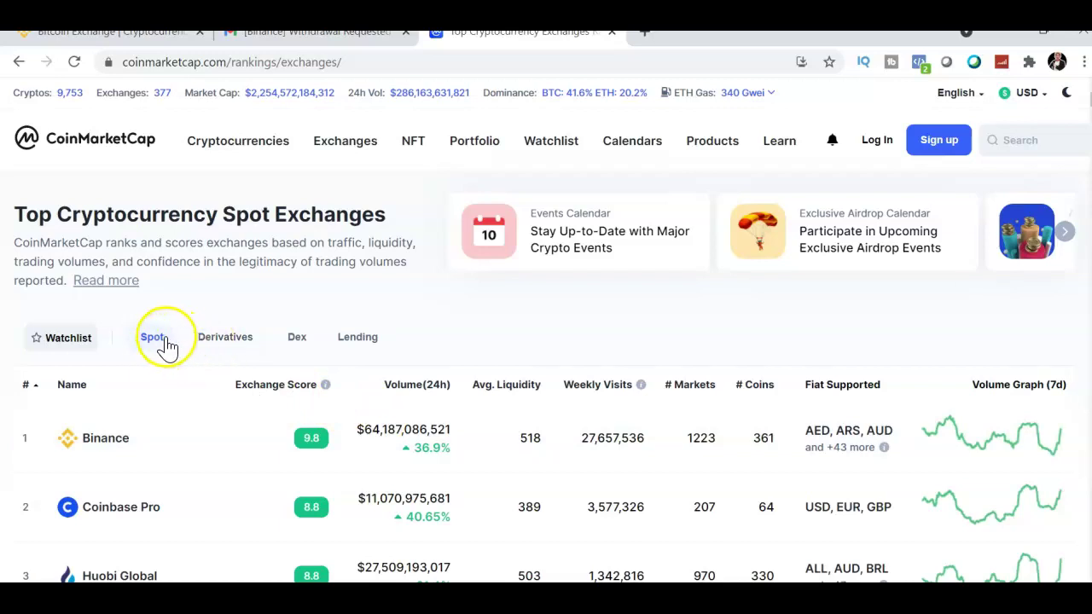
click(218, 334)
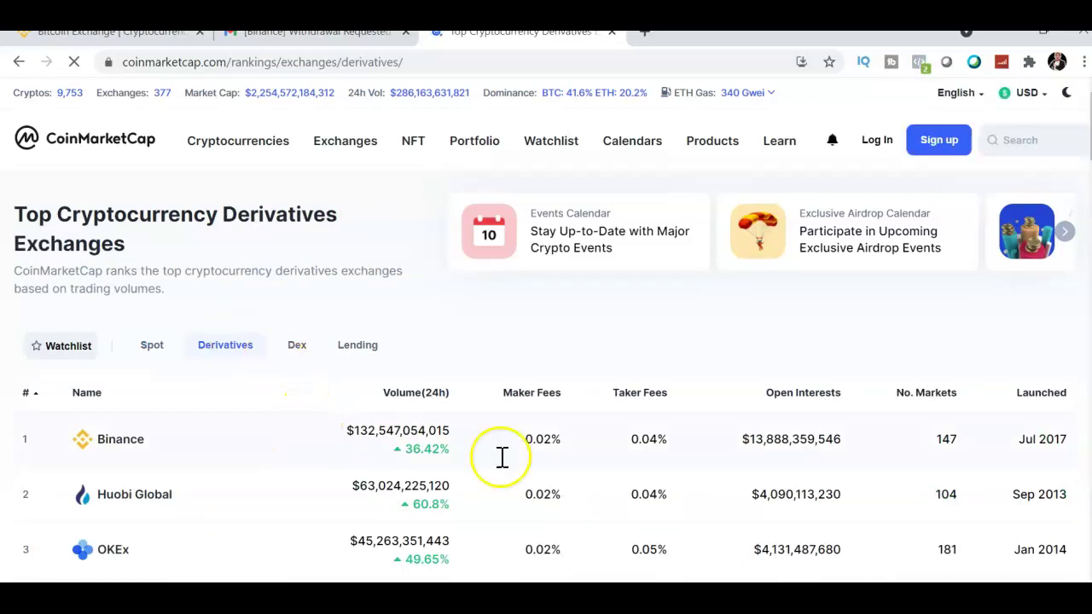
scroll(546, 341, down, 2)
scroll(546, 341, up, 2)
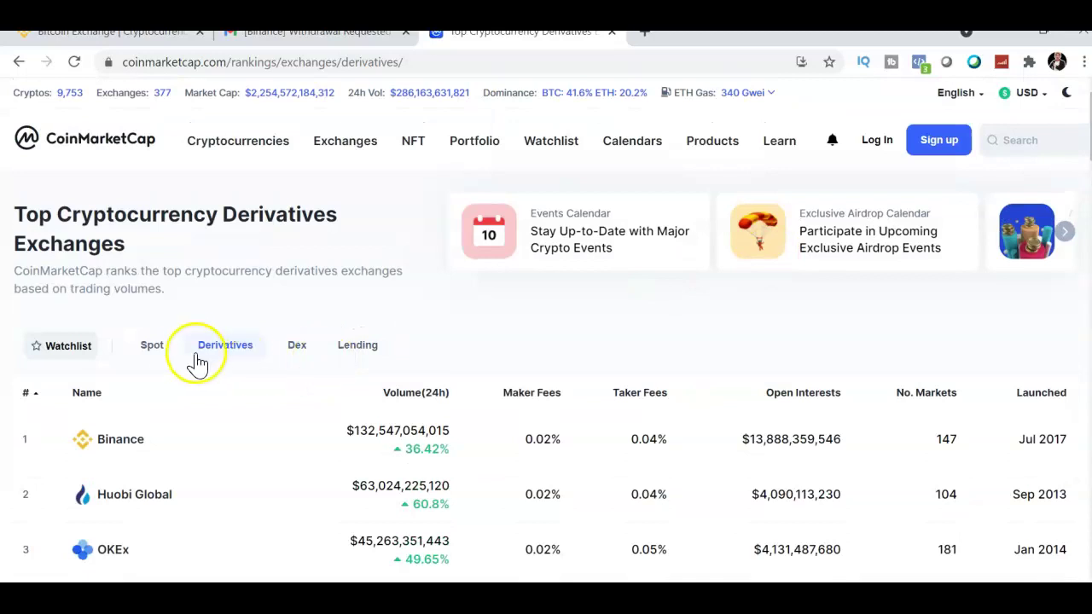
click(161, 357)
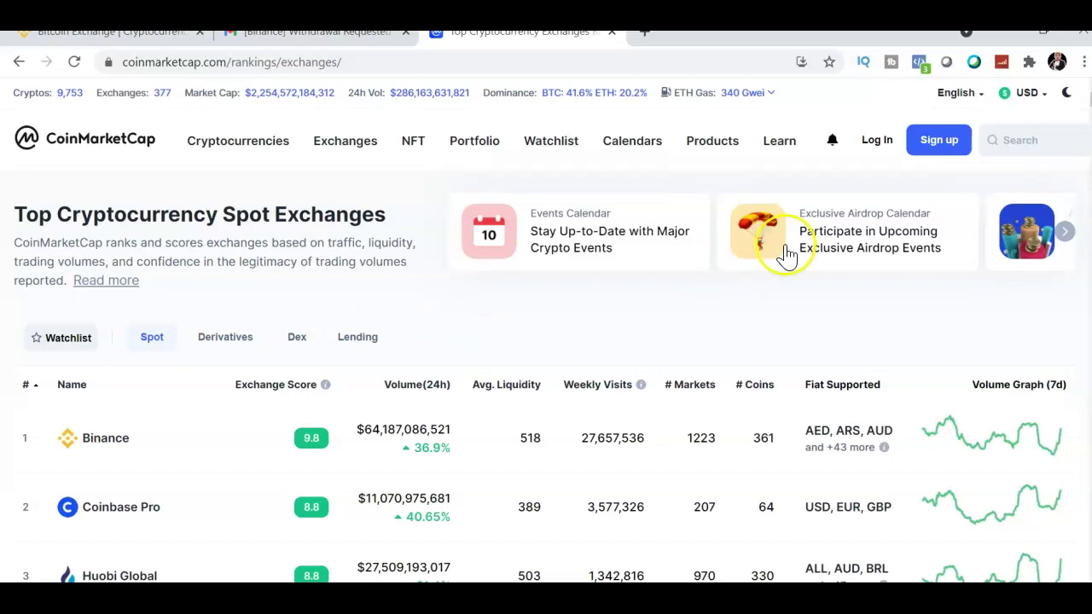
Step: Open Binance's page from the spot exchange ranking and look through its active markets
click(105, 442)
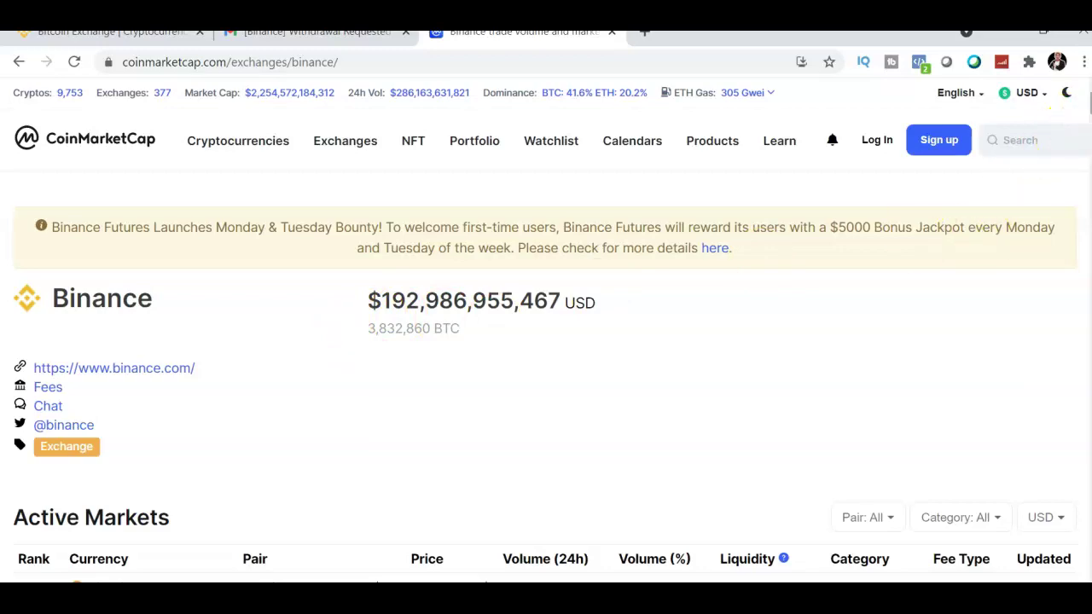
scroll(546, 331, down, 13)
scroll(546, 330, down, 8)
scroll(546, 330, up, 20)
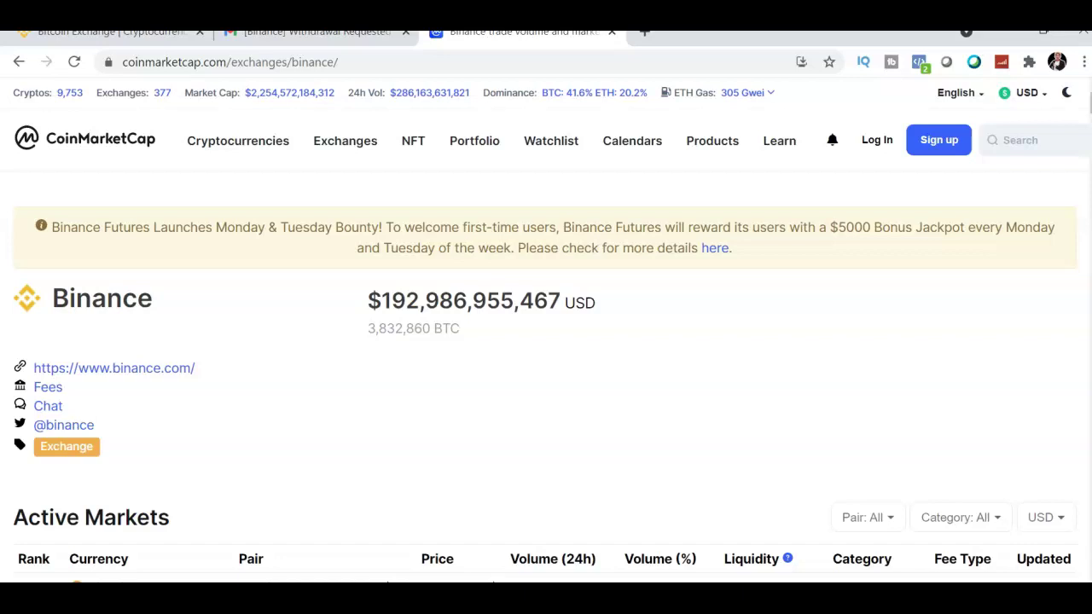
Step: Switch to the Binance website, open the account registration form and go through its email and password fields
key(ctrl+1)
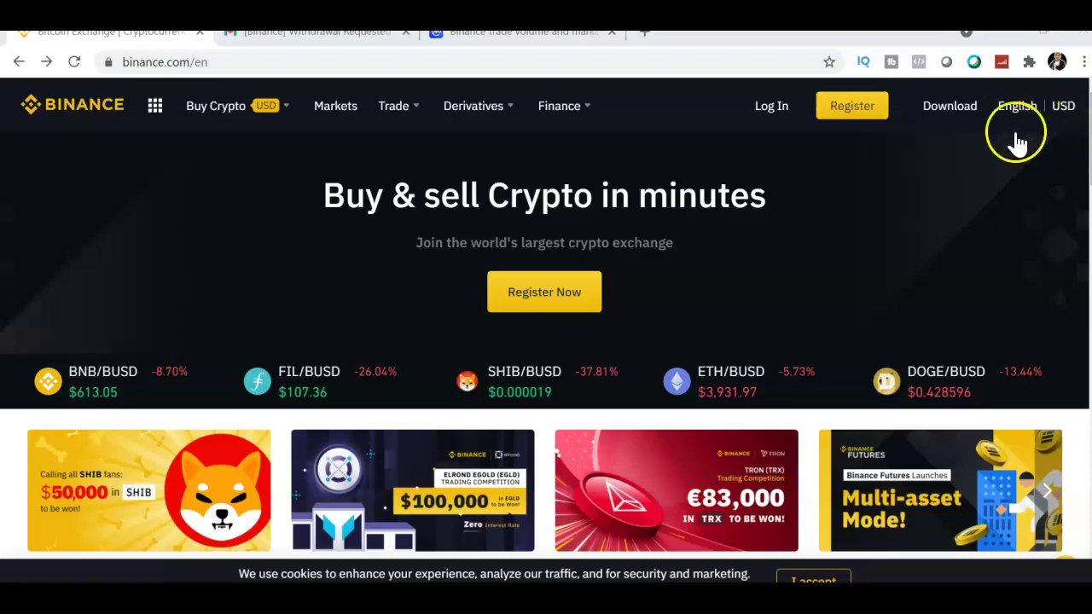
click(844, 117)
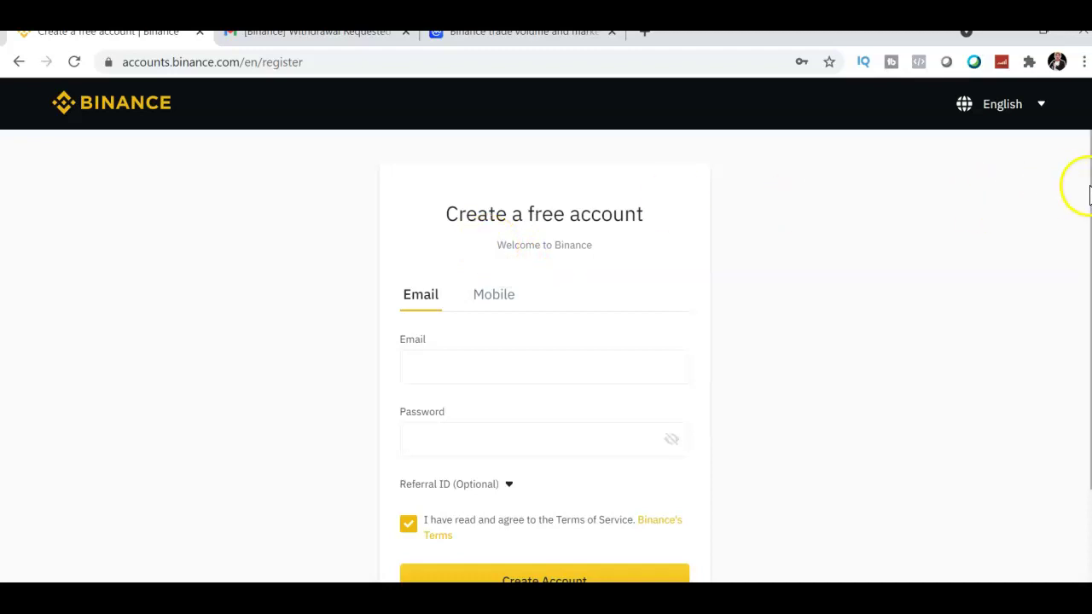
scroll(1088, 196, down, 1)
click(607, 341)
click(421, 278)
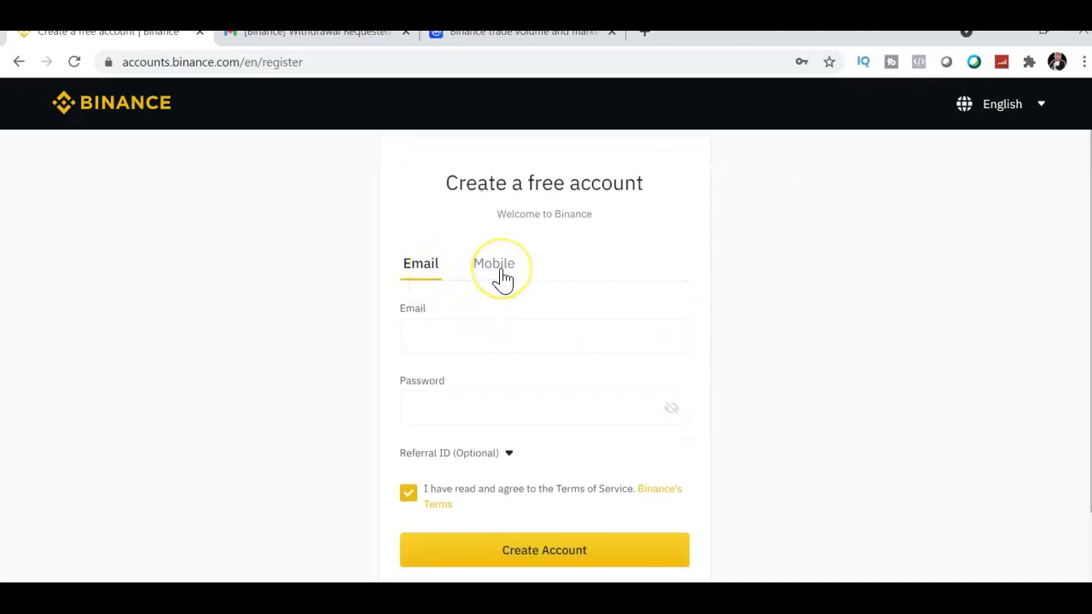
click(455, 335)
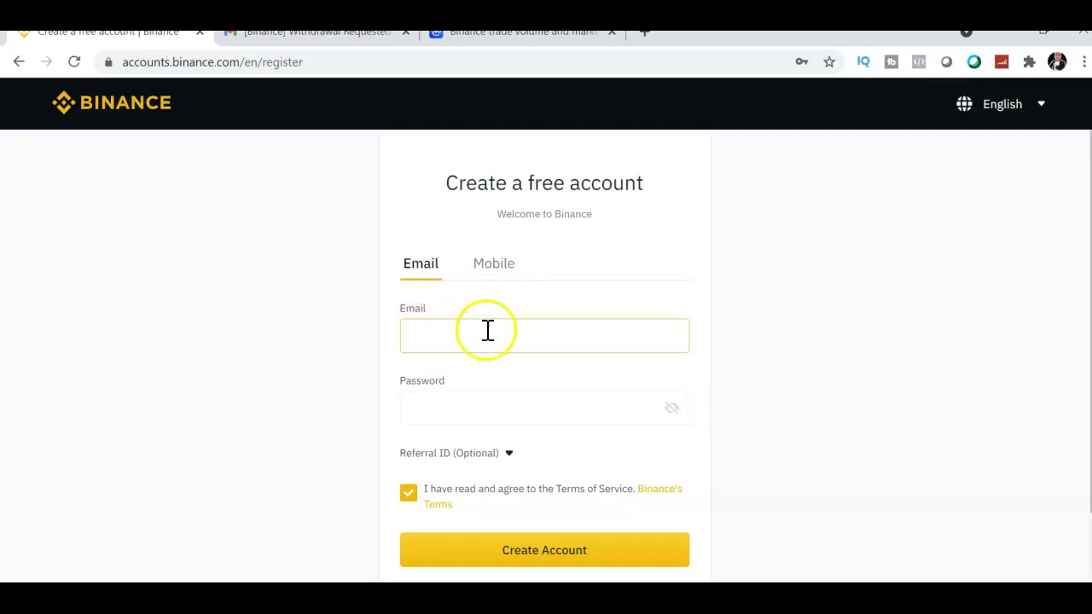
click(517, 390)
click(434, 407)
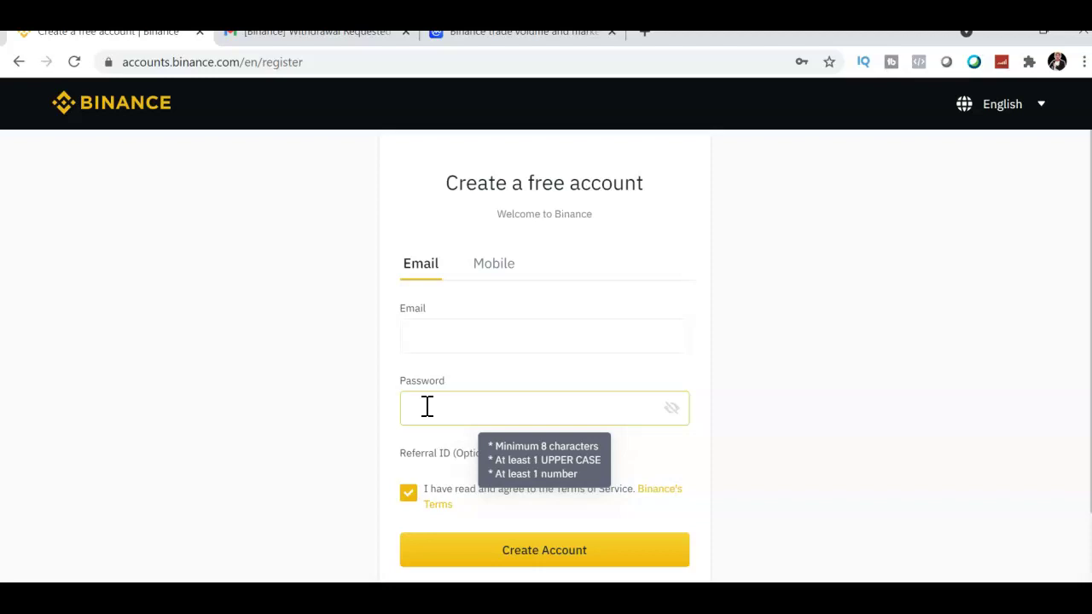
click(426, 476)
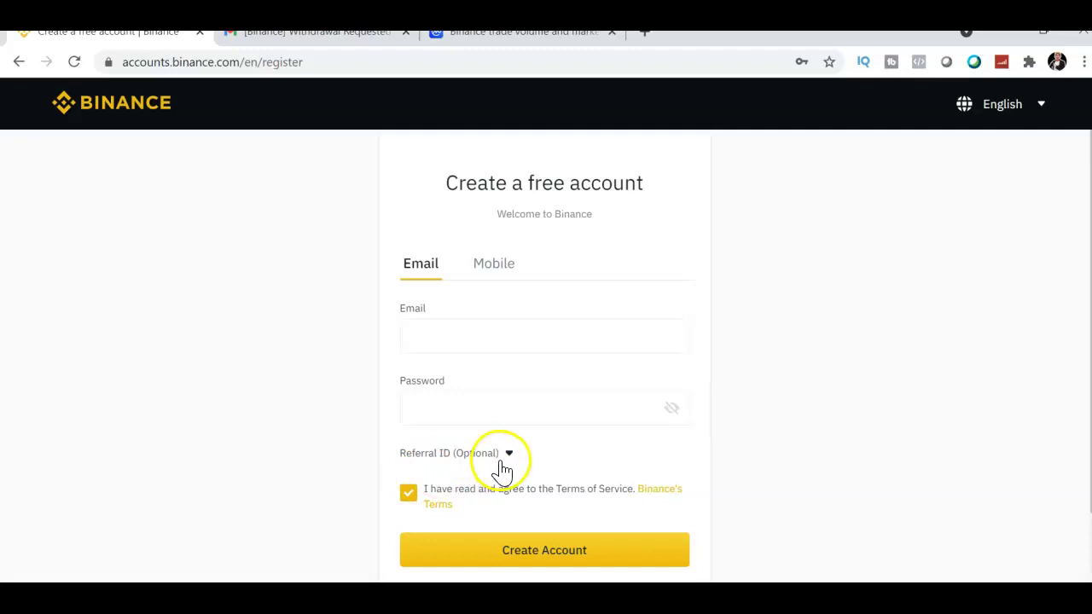
Step: Switch the registration form to mobile sign-up and set the phone country code to Colombia (+57)
click(486, 266)
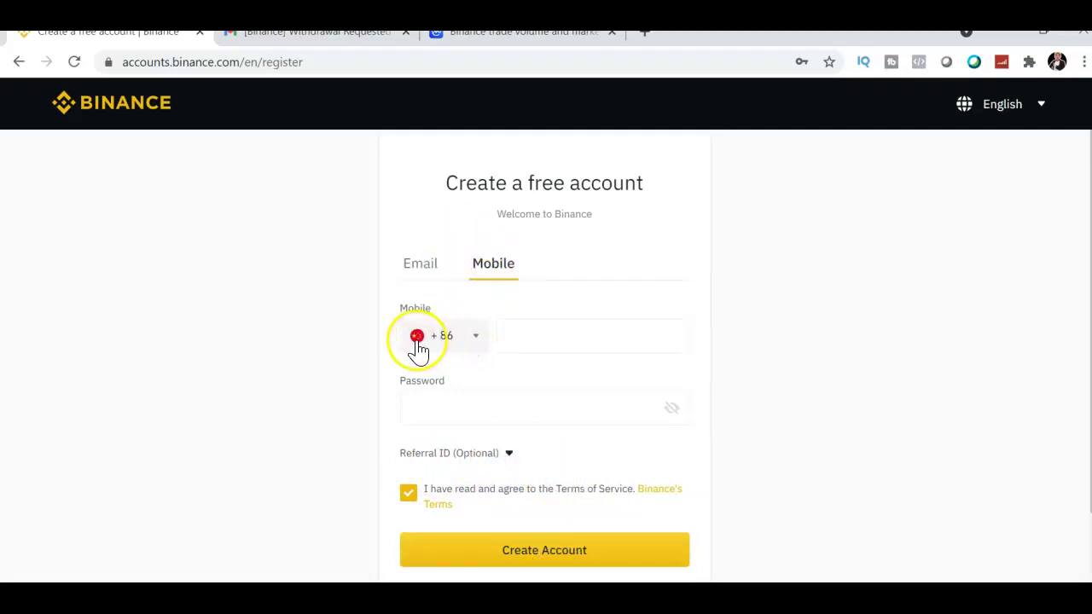
click(474, 340)
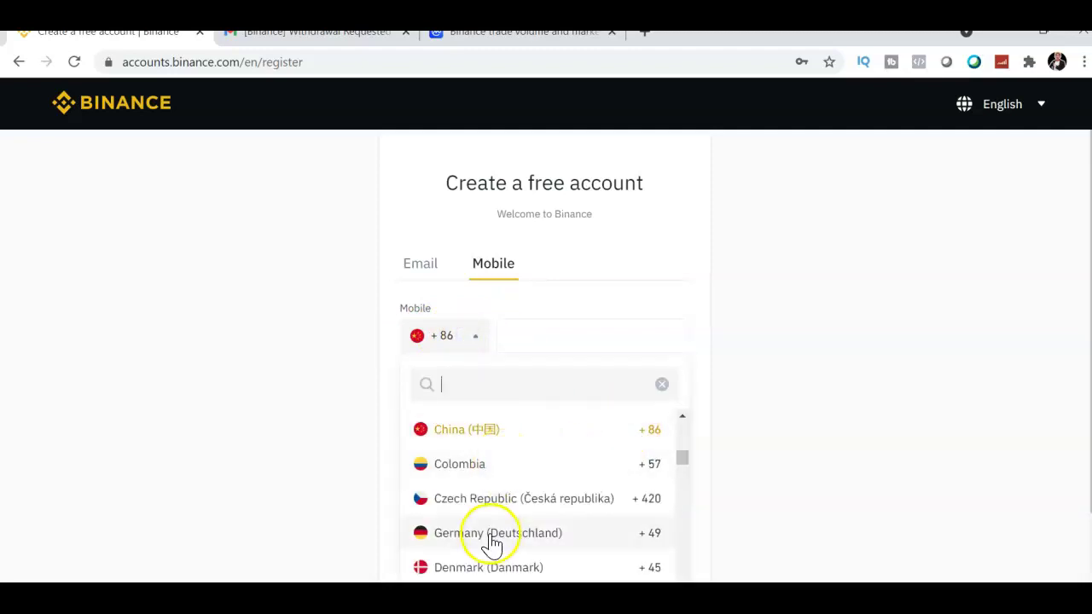
click(498, 471)
click(515, 344)
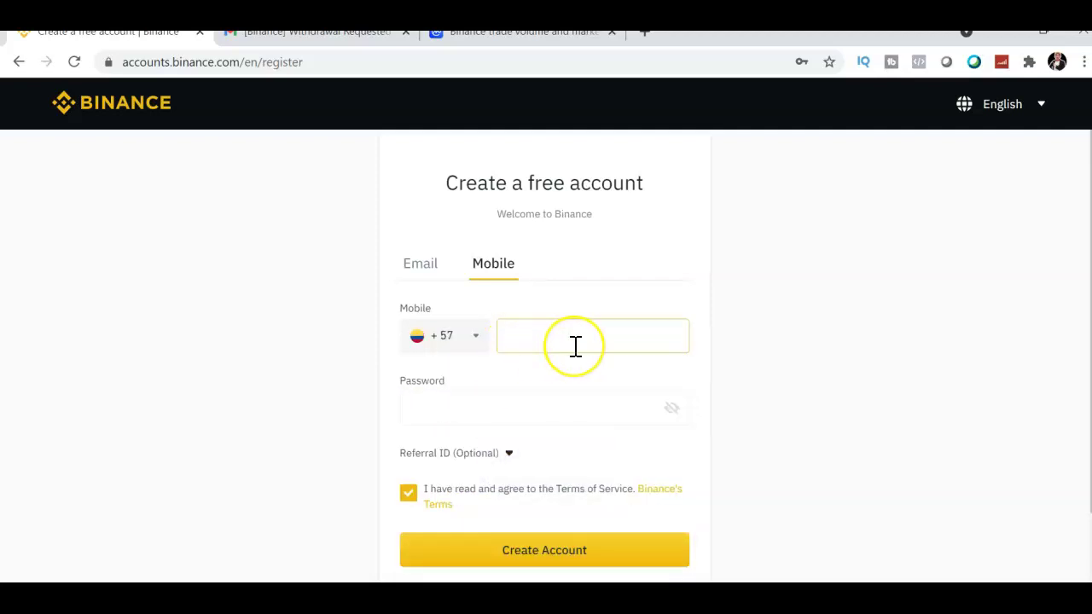
click(464, 407)
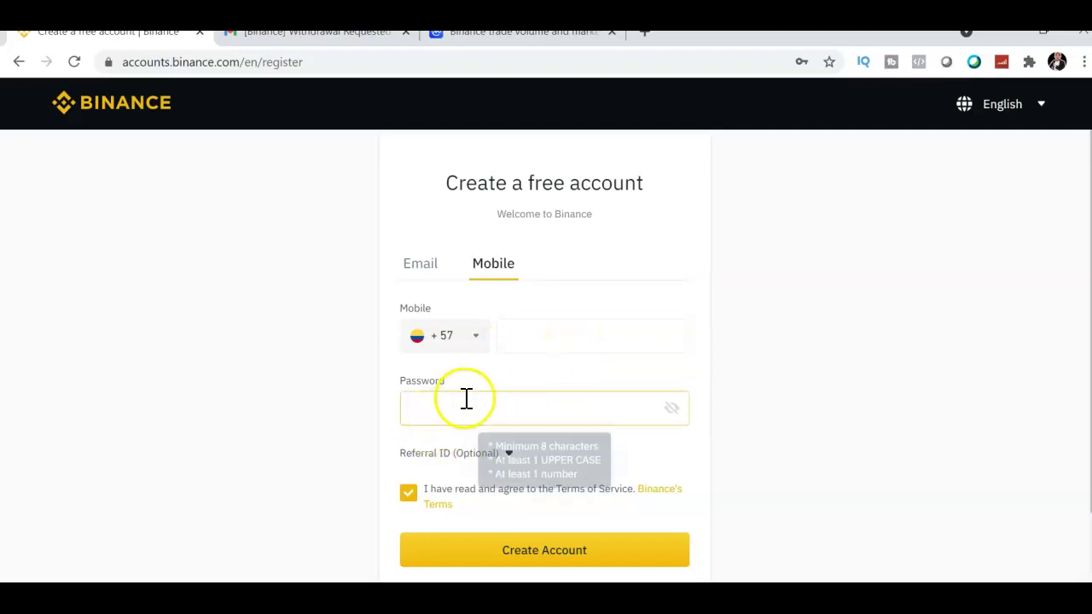
click(592, 515)
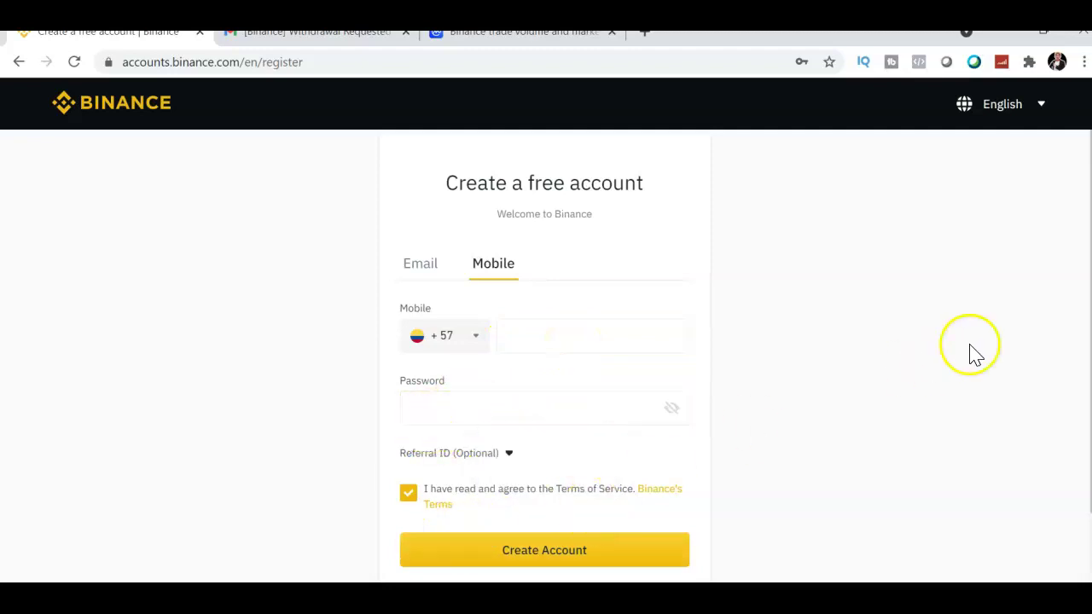
scroll(746, 357, down, 1)
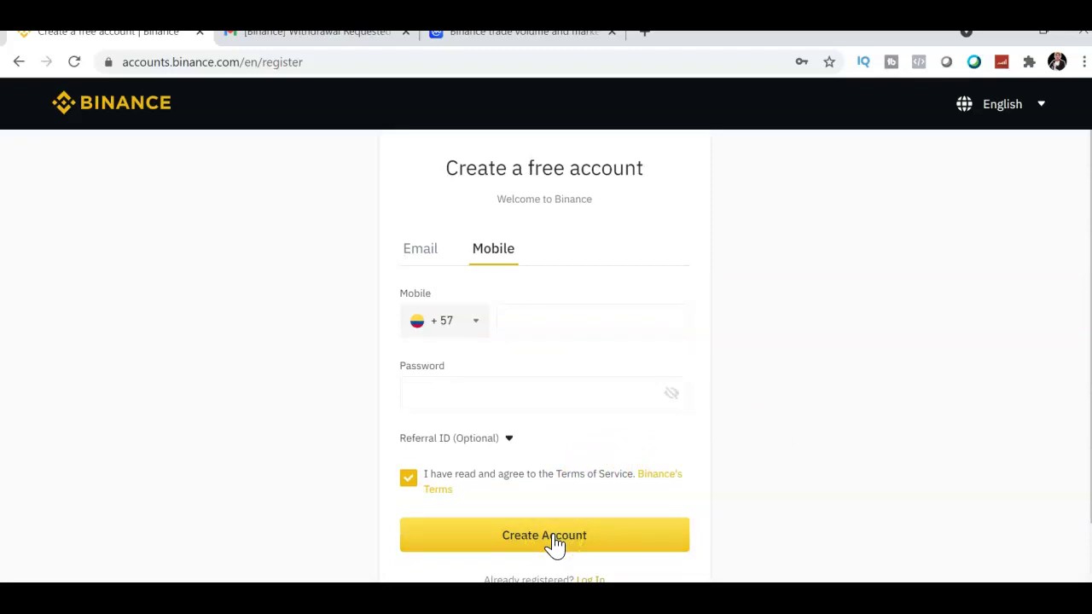
click(281, 571)
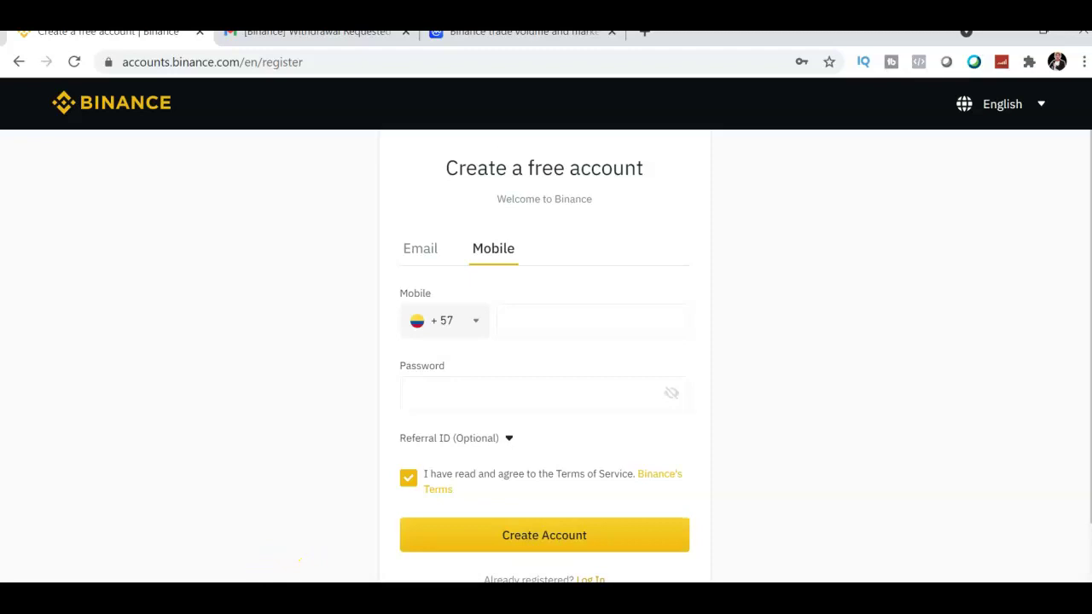
Step: Switch to Gmail to view the Binance verification code e-mail, and return to the Binance page
key(ctrl+Tab)
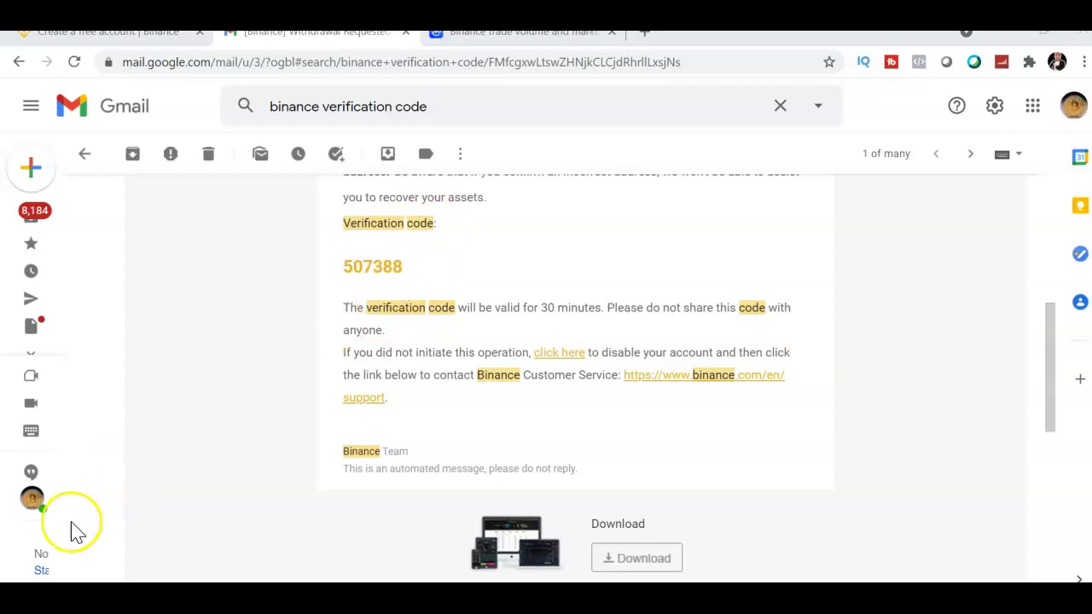
key(ctrl+shift+Tab)
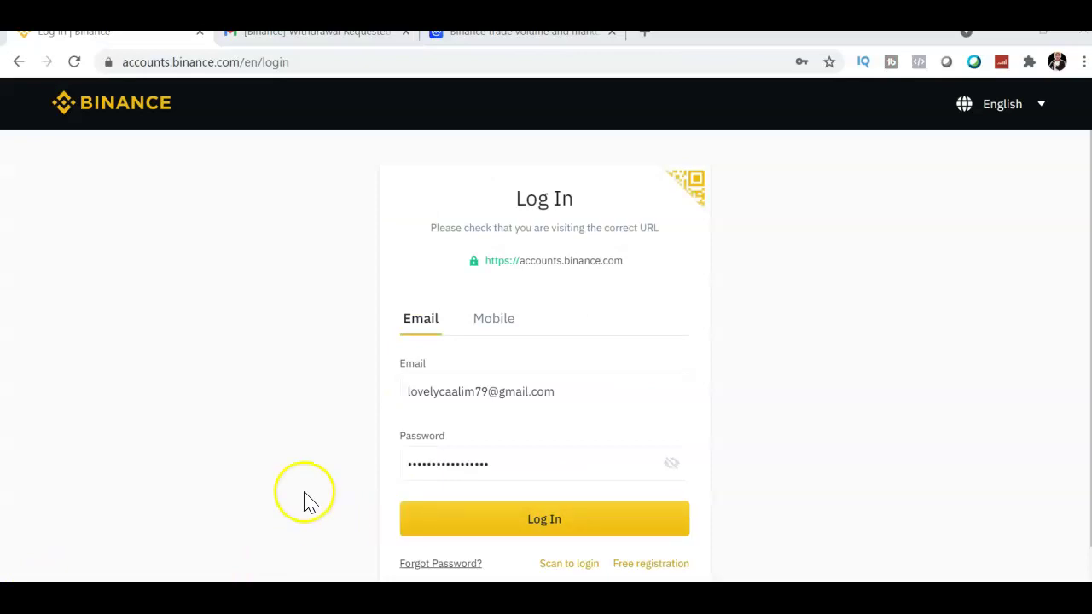
Step: Log in to the existing account with the prefilled e-mail and password, solving the slider puzzle in the security verification
click(461, 517)
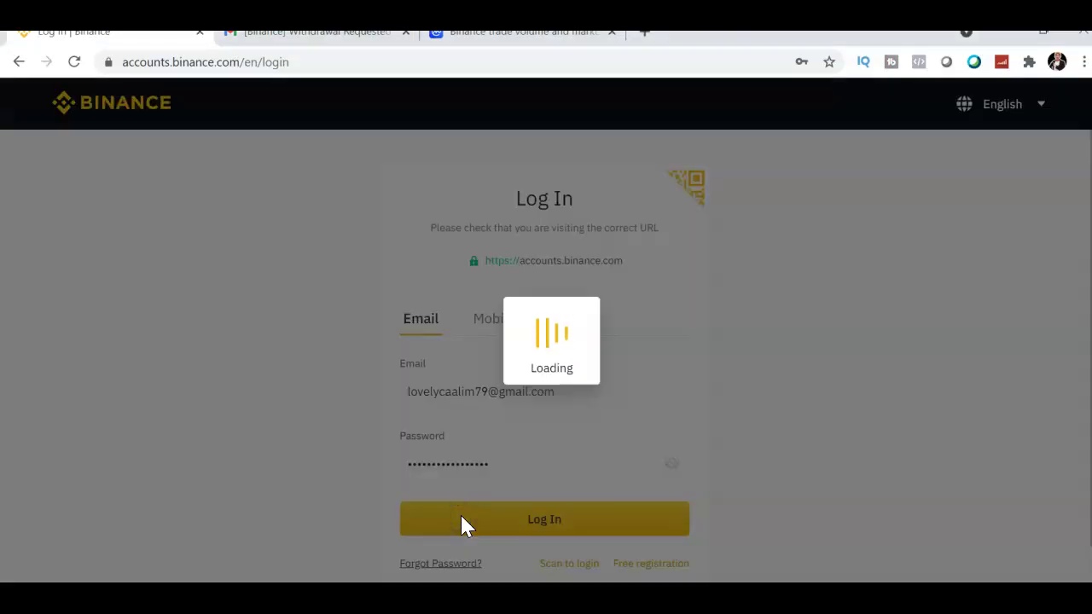
drag(439, 435, 553, 428)
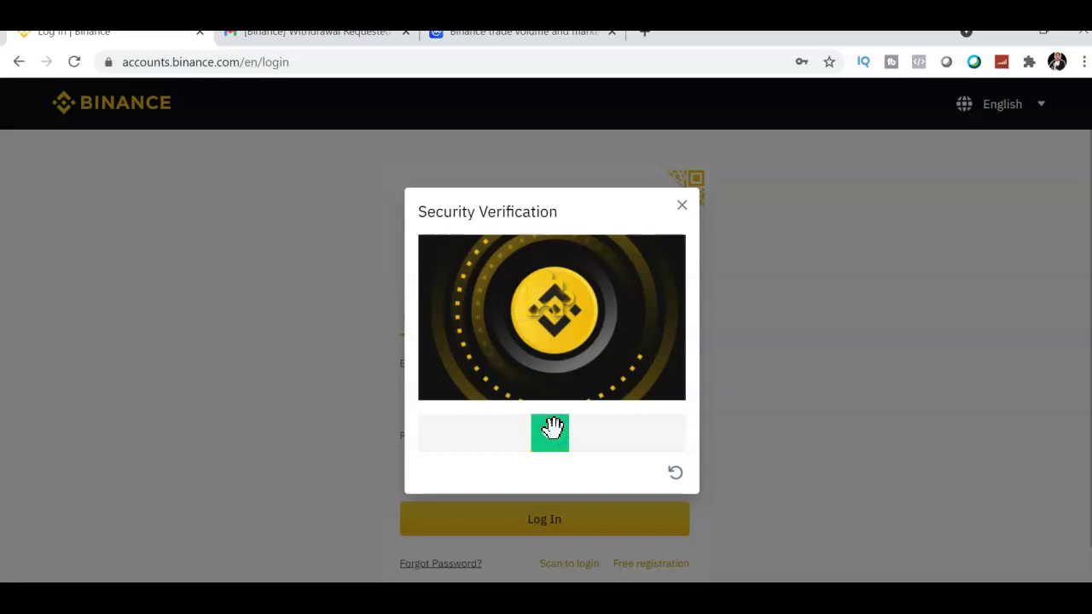
click(397, 518)
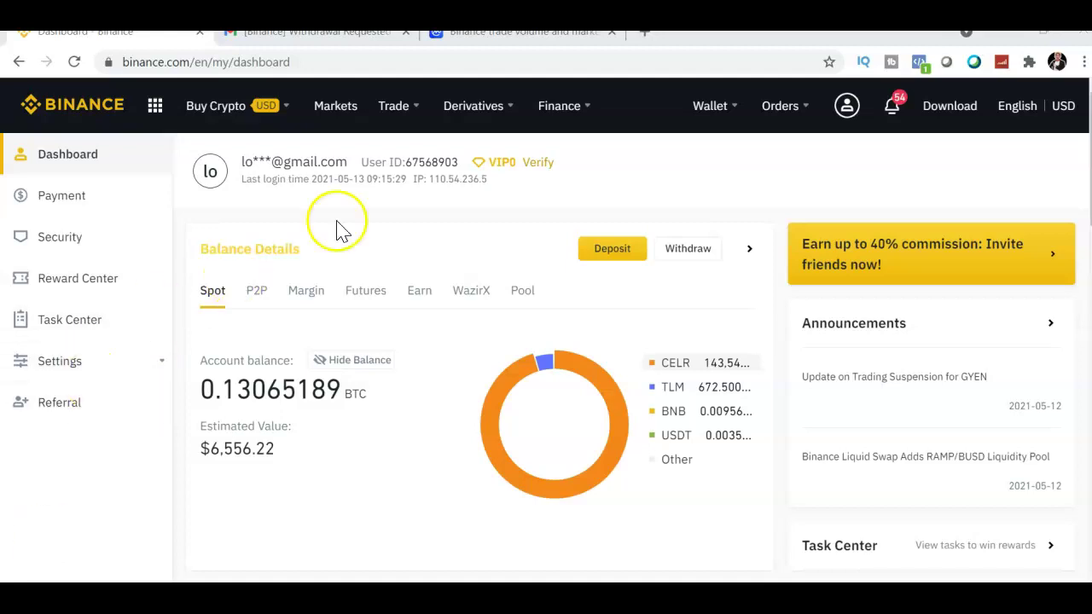
Step: Open the account's security settings and review the 2FA, identity verification, address management and anti-phishing options
click(536, 166)
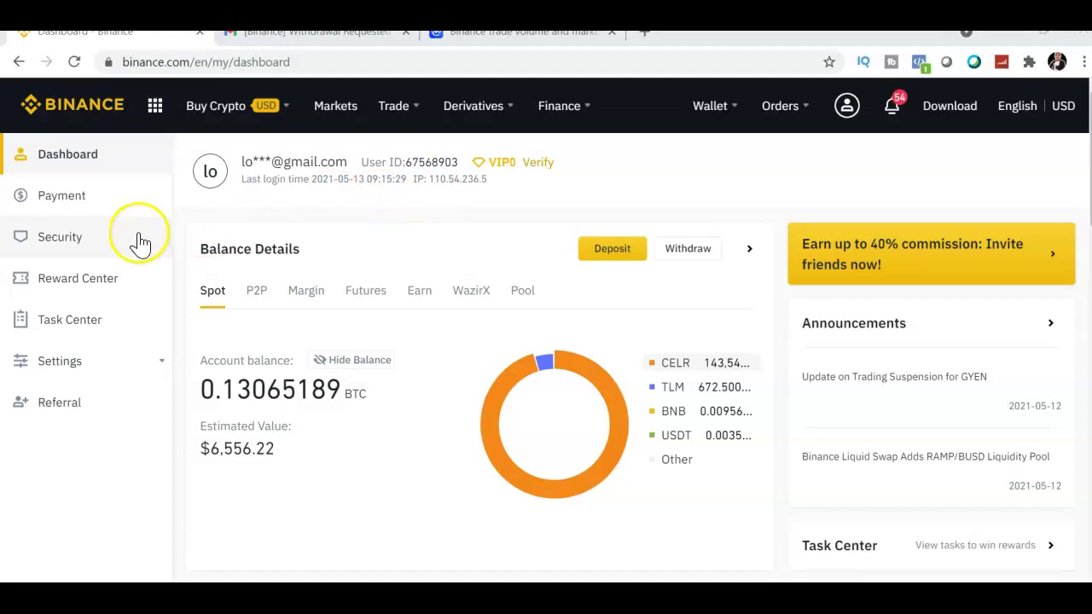
click(47, 248)
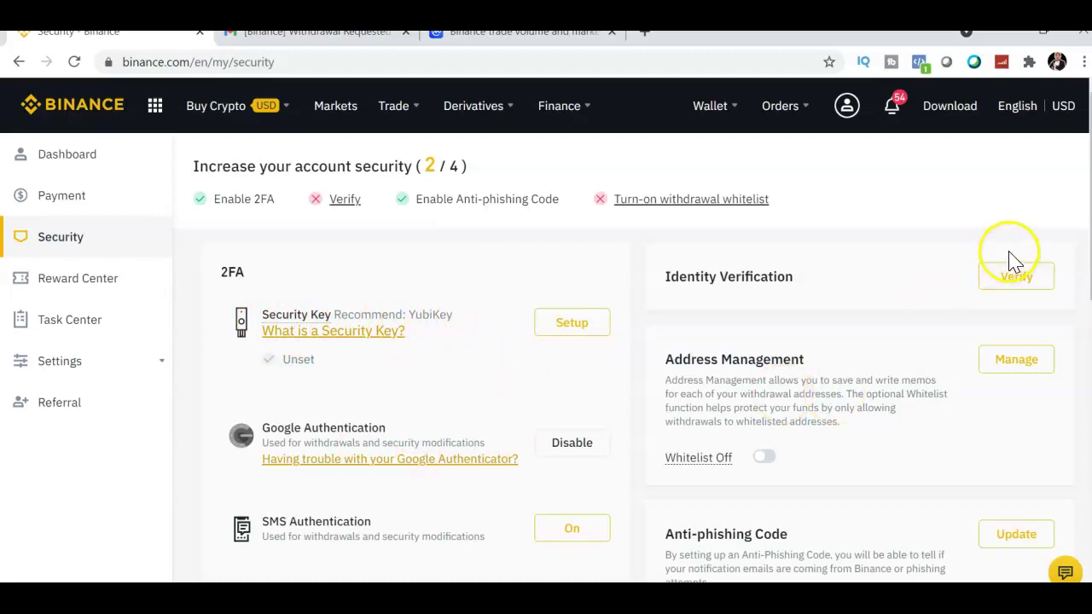
scroll(1078, 231, down, 1)
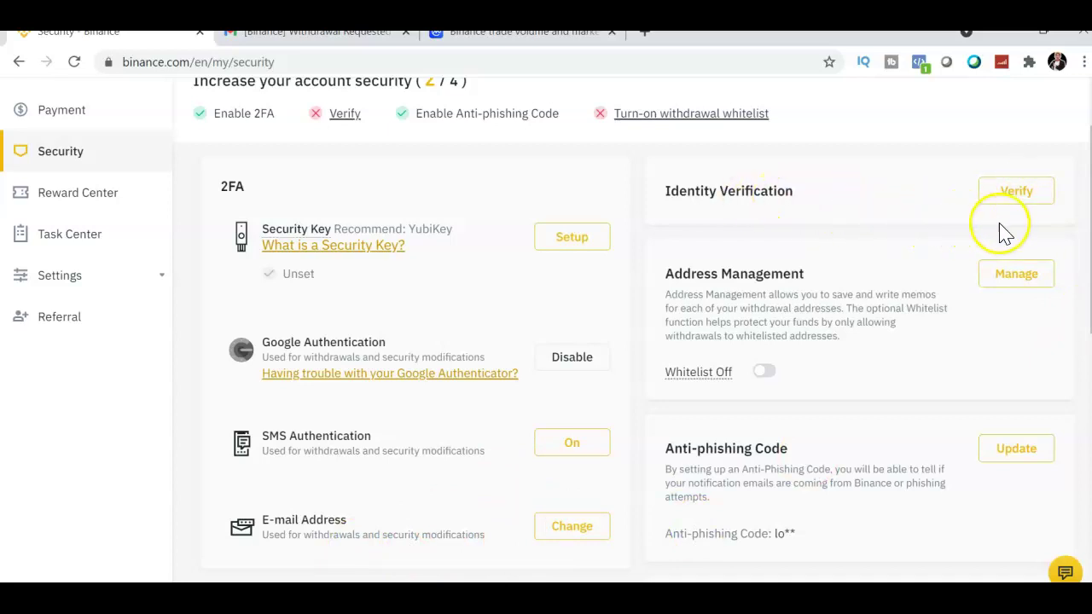
scroll(1066, 222, up, 1)
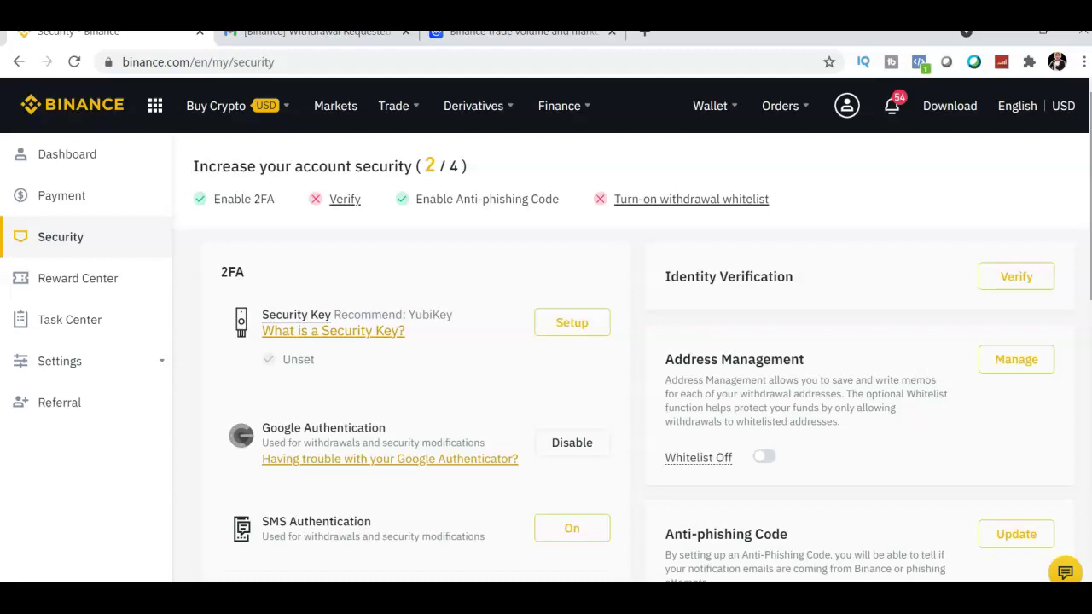
Step: Open the Fiat and Spot wallet to view the account's balances
click(954, 107)
click(732, 128)
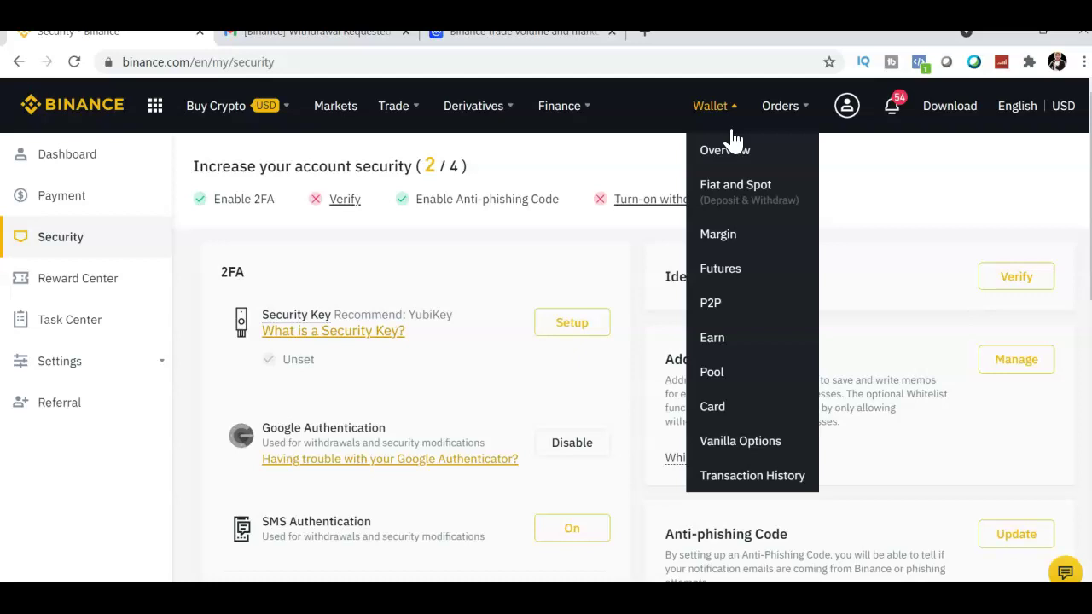
click(674, 132)
click(701, 106)
click(727, 199)
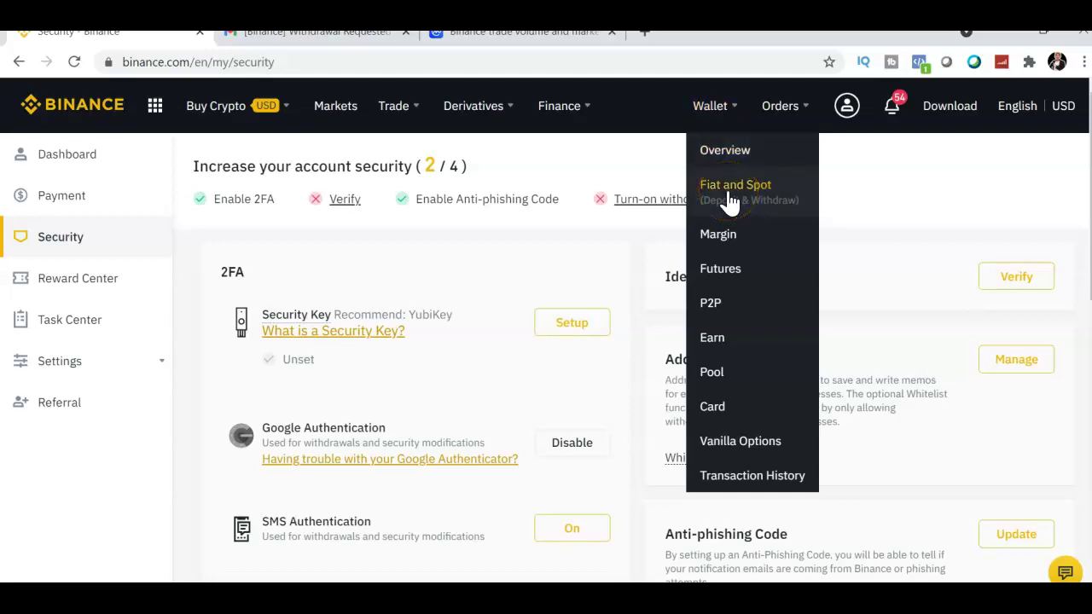
click(674, 209)
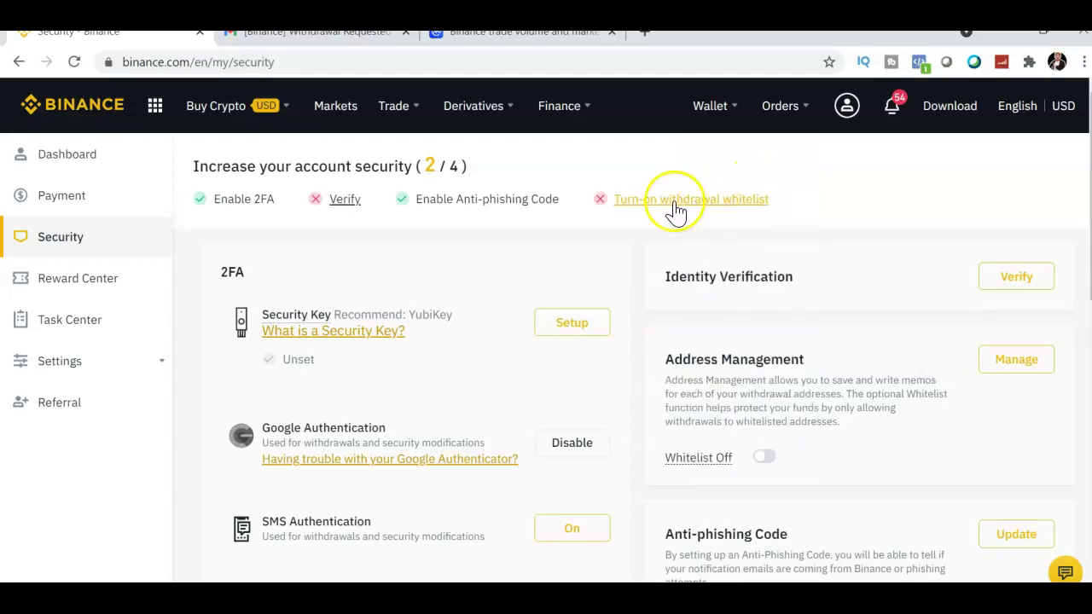
click(708, 106)
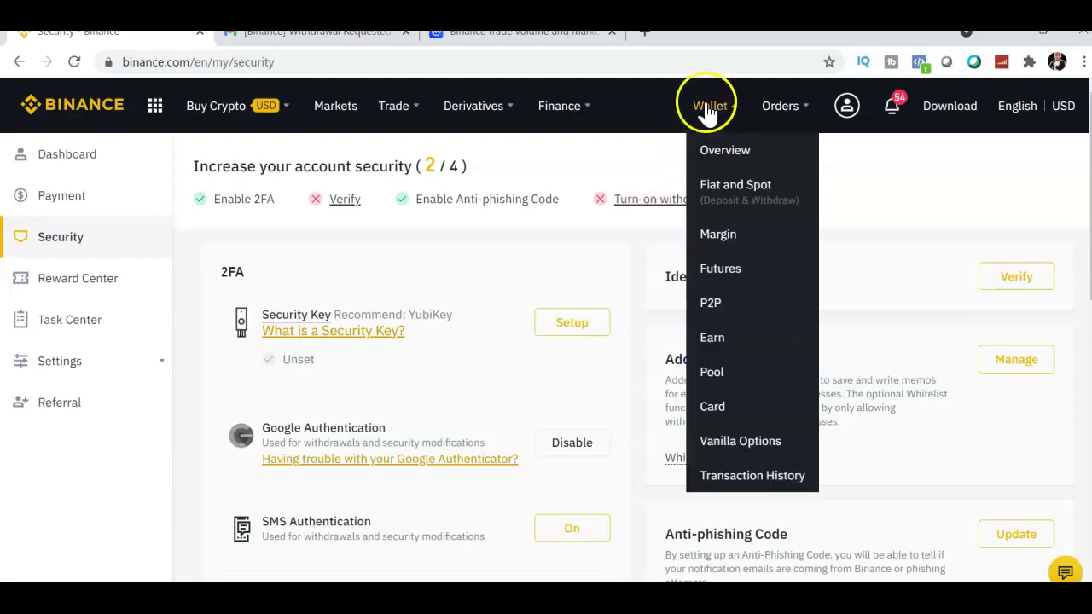
click(730, 195)
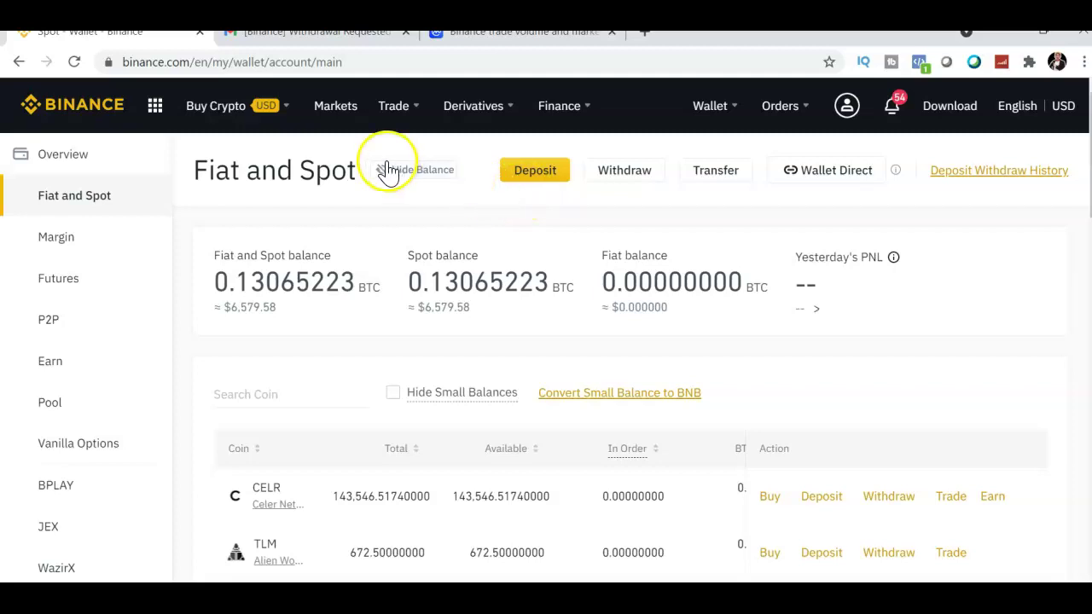
Step: Open the USD bank deposit page and review its payment methods and identity verification section
mouse_move(287, 124)
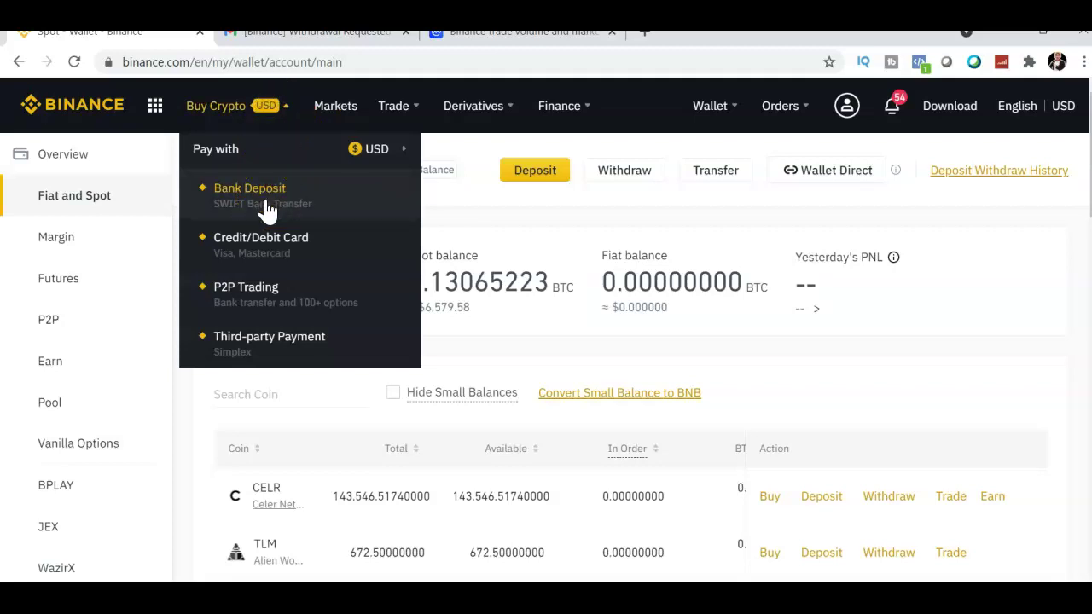
click(267, 246)
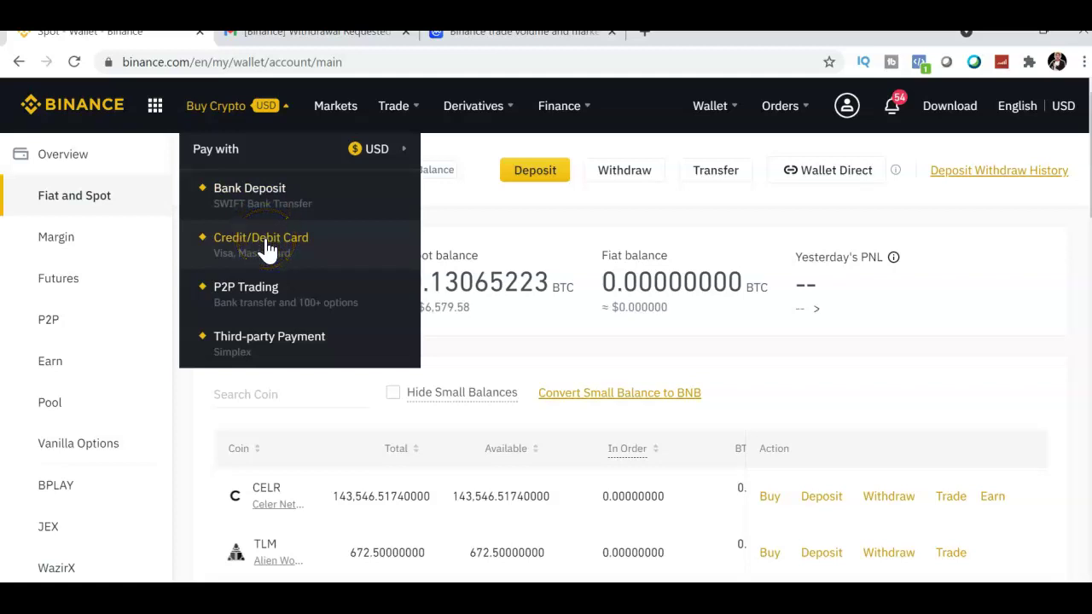
click(261, 182)
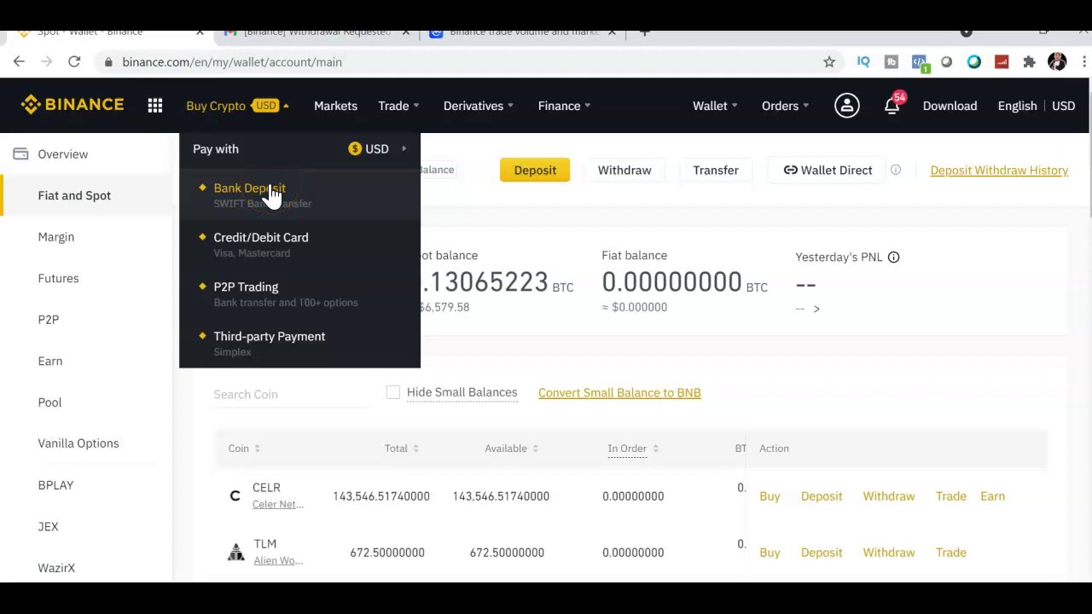
click(271, 194)
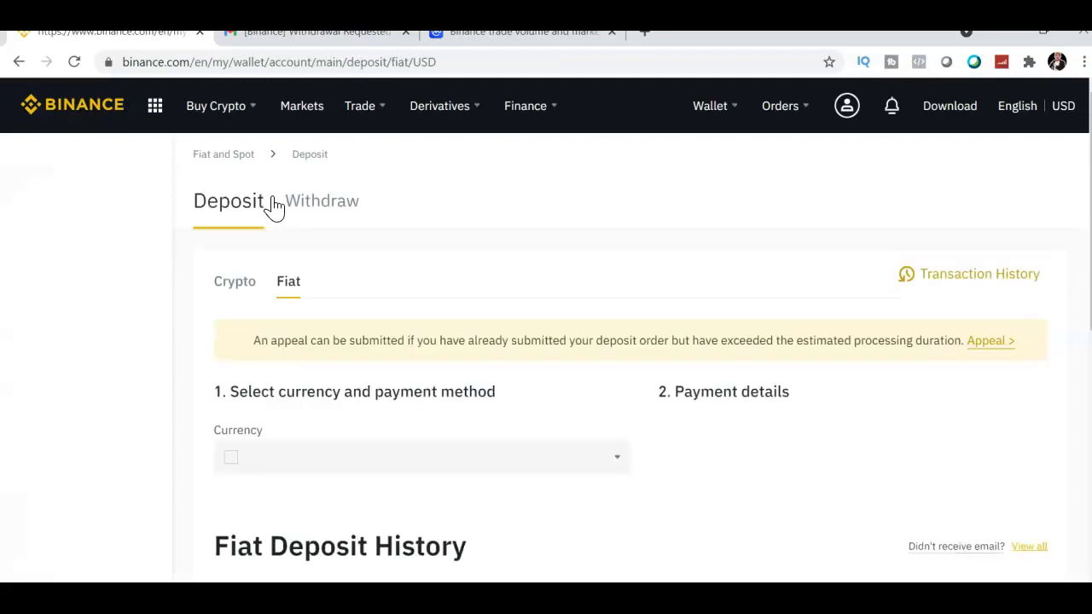
click(546, 213)
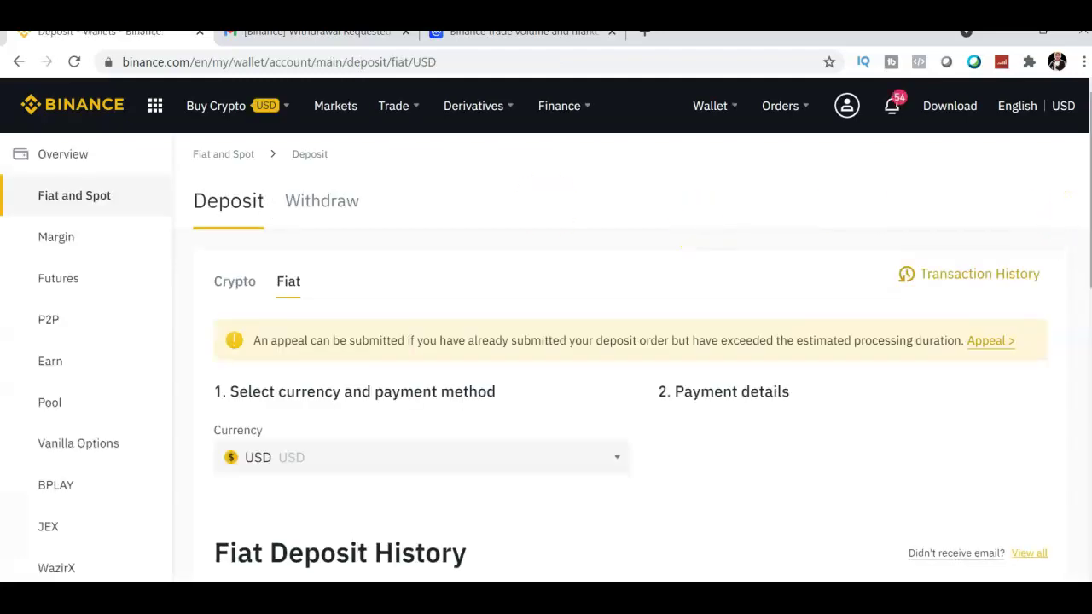
scroll(546, 341, down, 3)
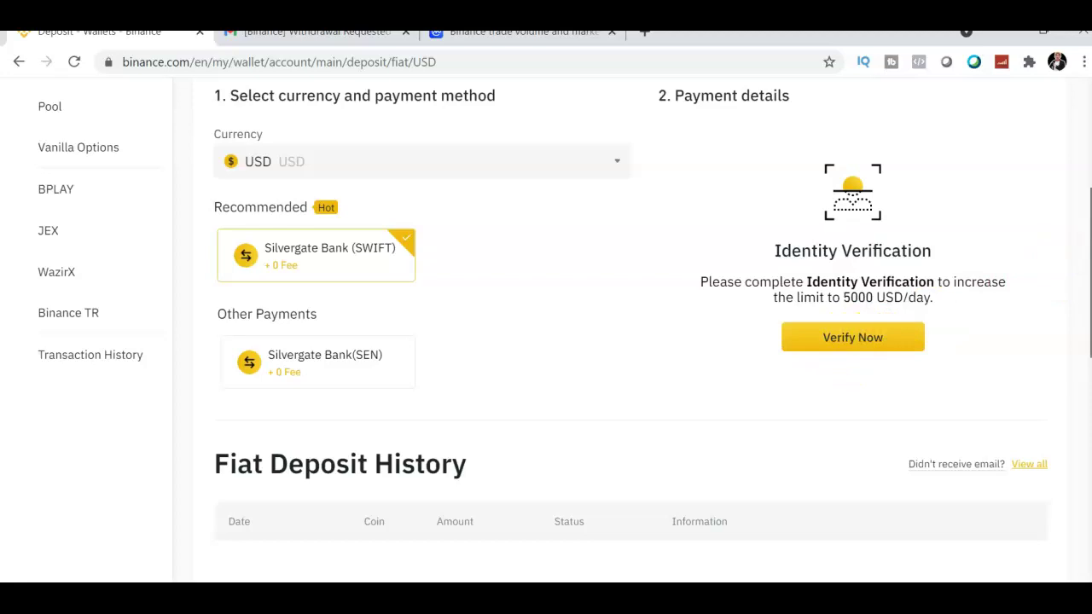
scroll(1073, 273, up, 4)
Step: Open the credit/debit card purchase page and enter 1000 USD as the amount to spend
mouse_move(245, 122)
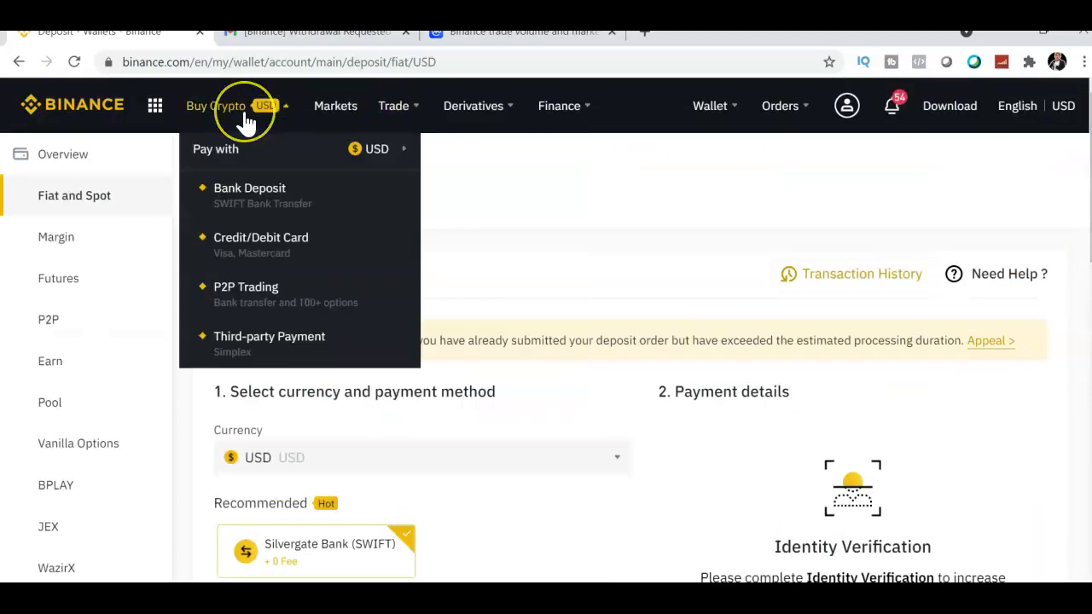
click(244, 243)
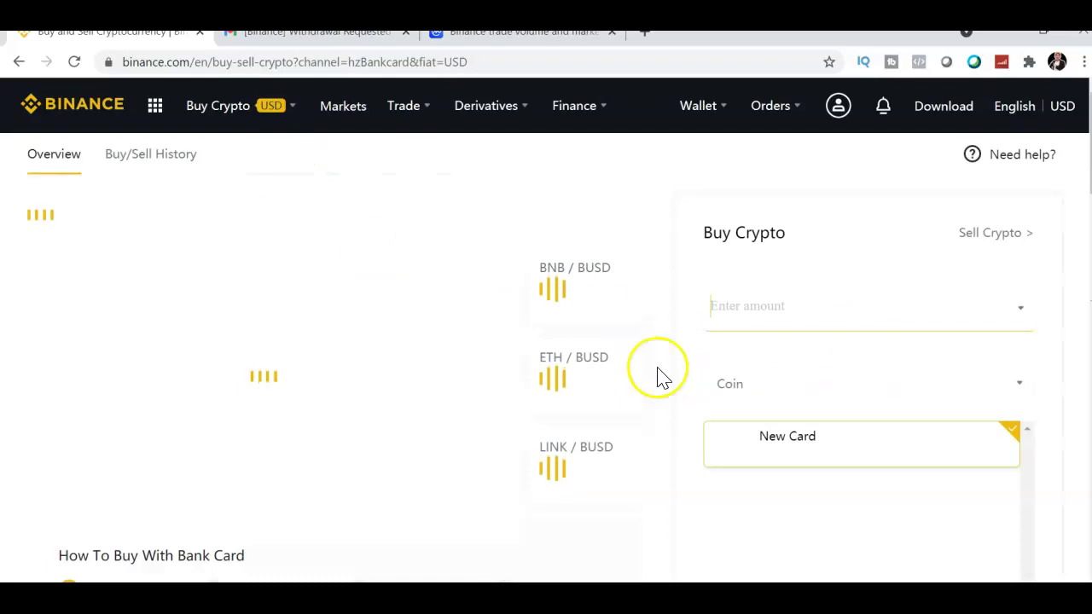
scroll(887, 268, down, 2)
scroll(887, 268, up, 2)
click(887, 268)
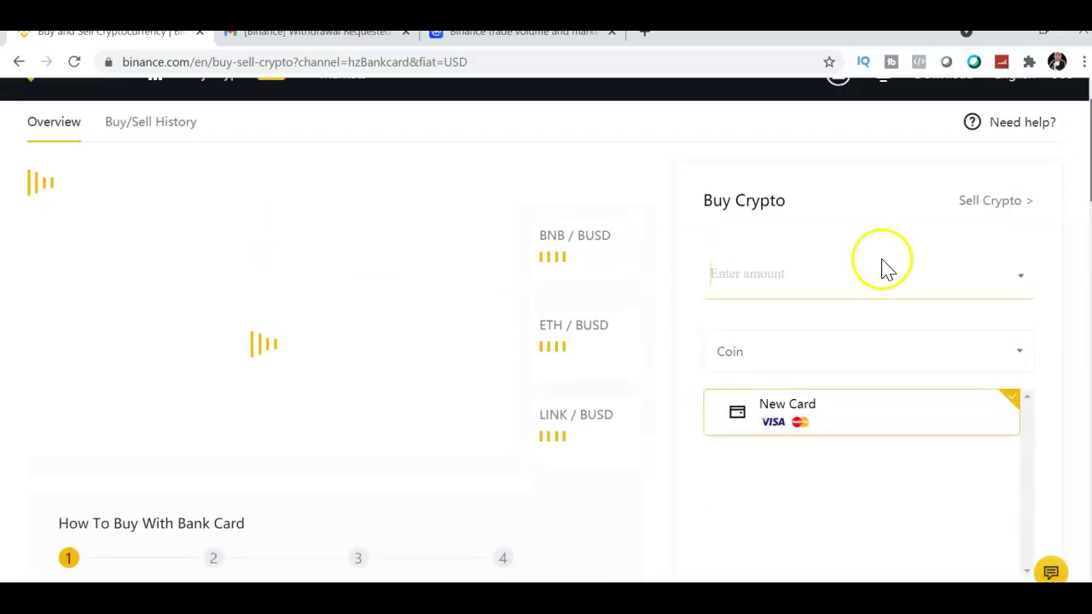
click(733, 285)
text(1000)
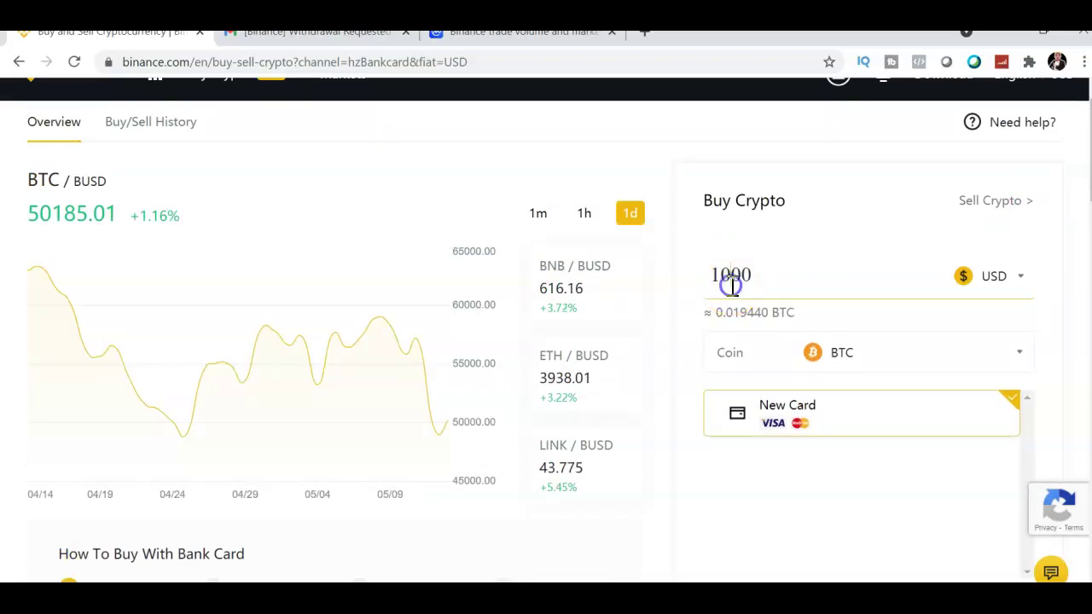
Step: Choose BUSD as the coin to buy, submit the card purchase, and cancel the identity verification
scroll(868, 268, down, 1)
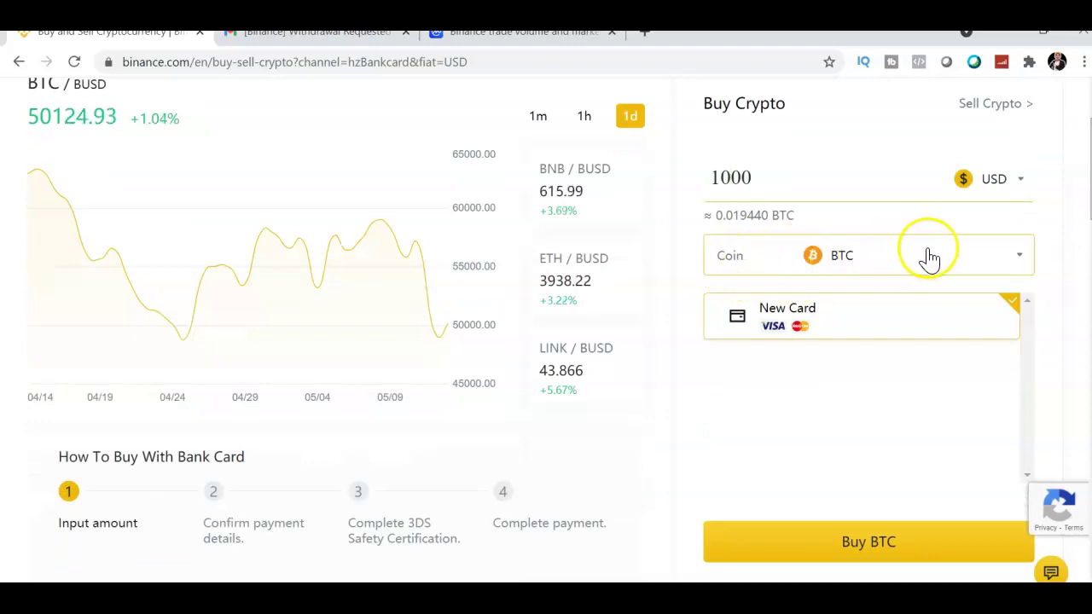
click(972, 259)
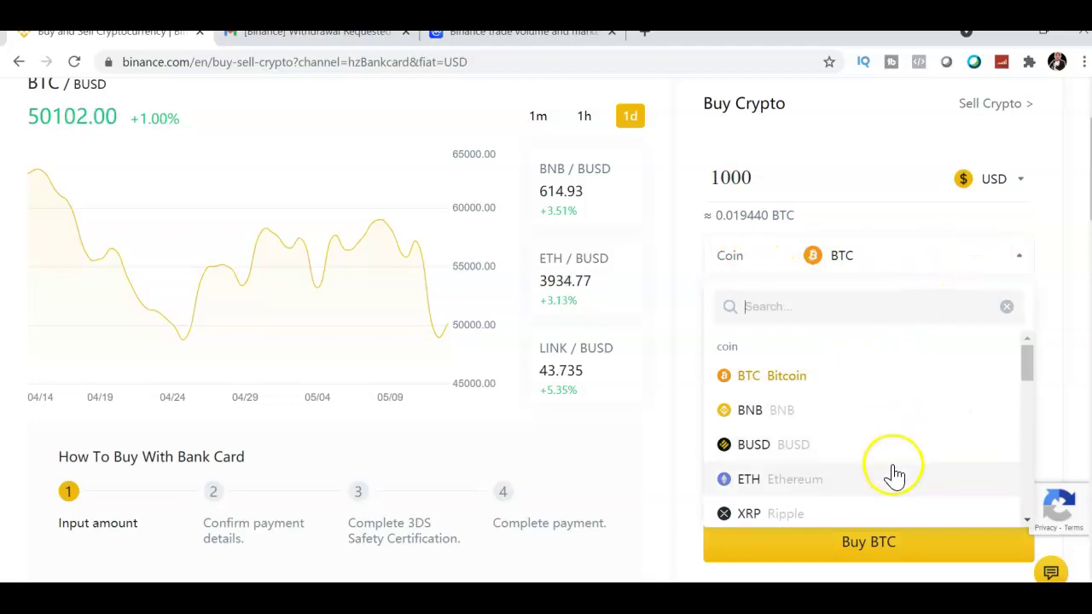
mouse_move(1028, 369)
mouse_down()
mouse_move(1030, 419)
mouse_move(1027, 384)
mouse_up()
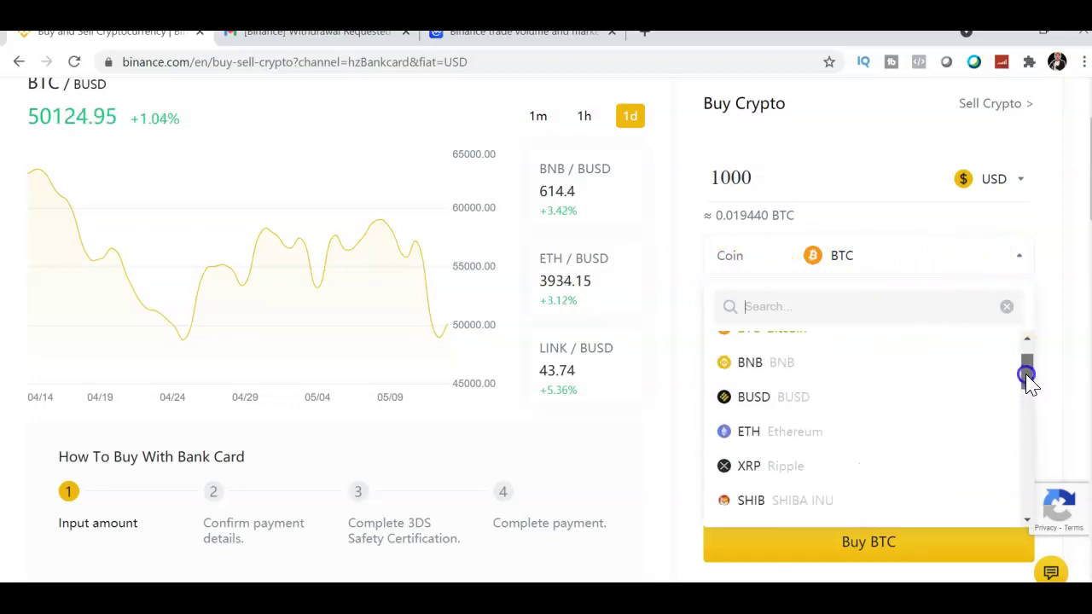
click(870, 398)
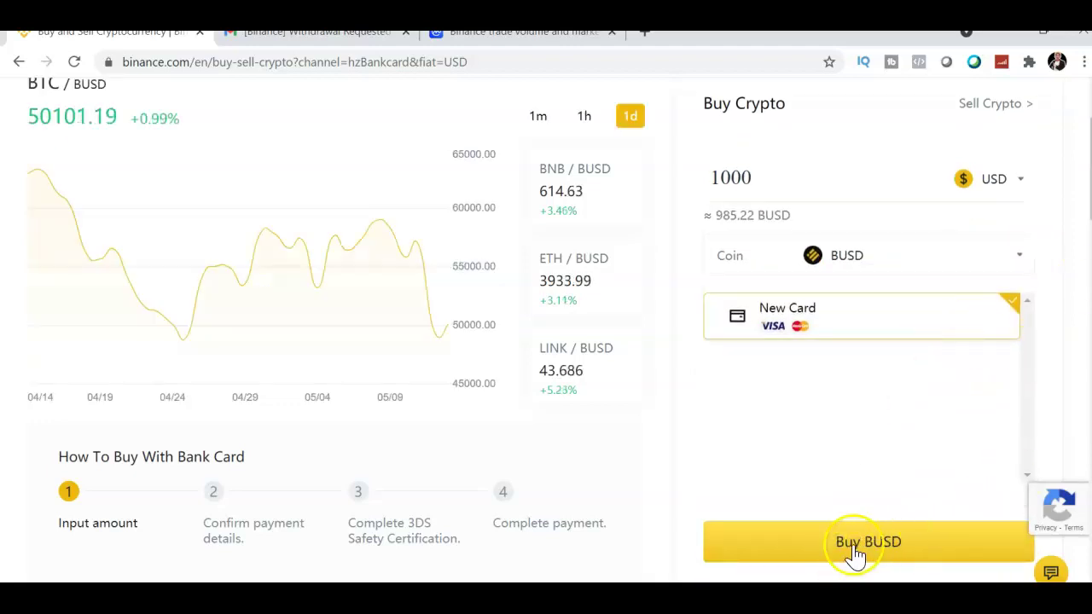
click(907, 542)
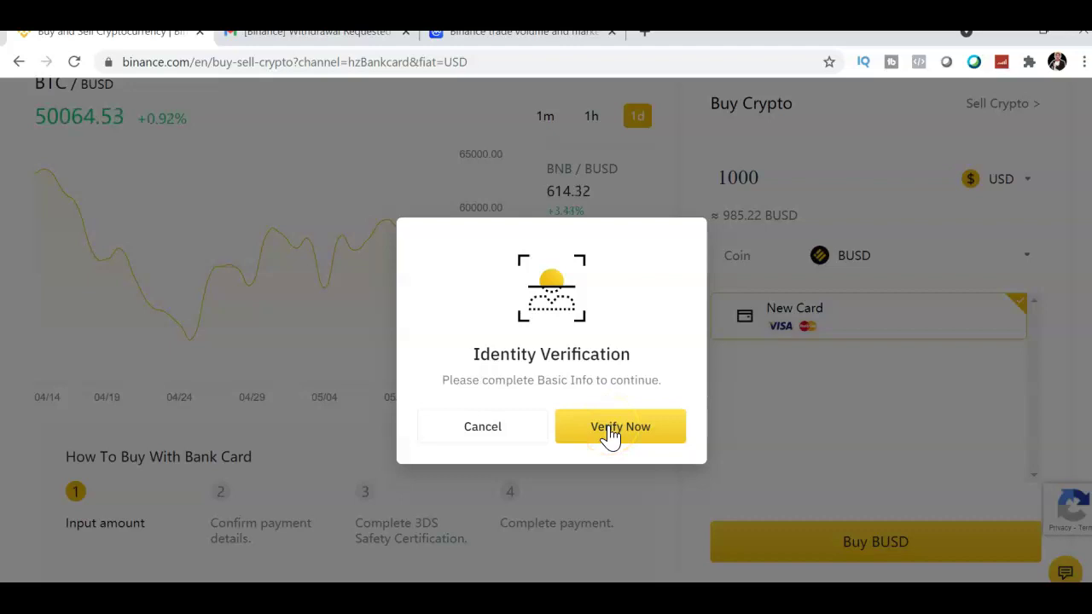
click(502, 430)
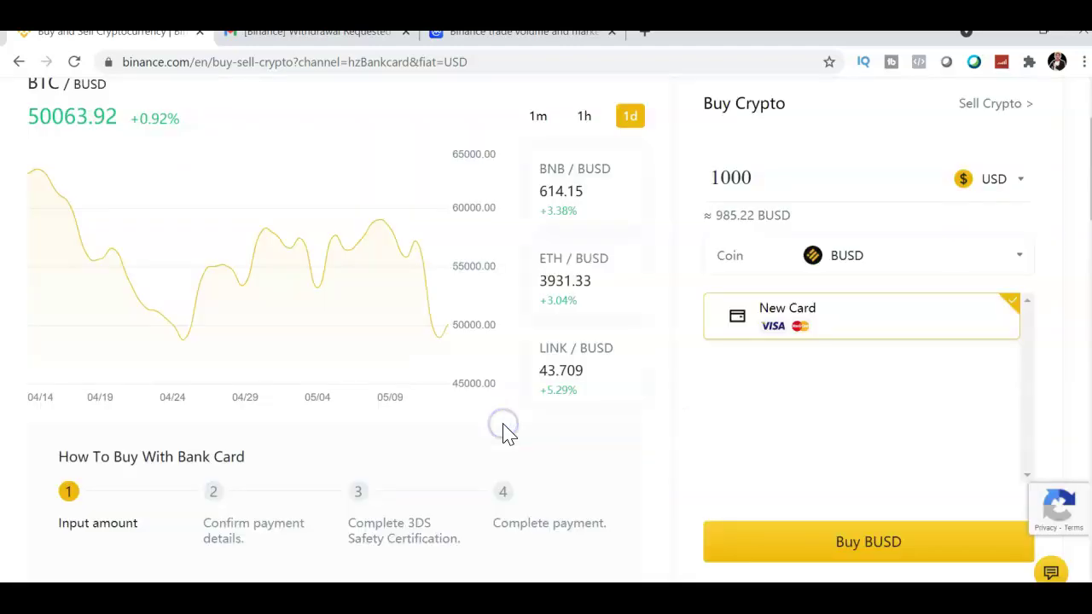
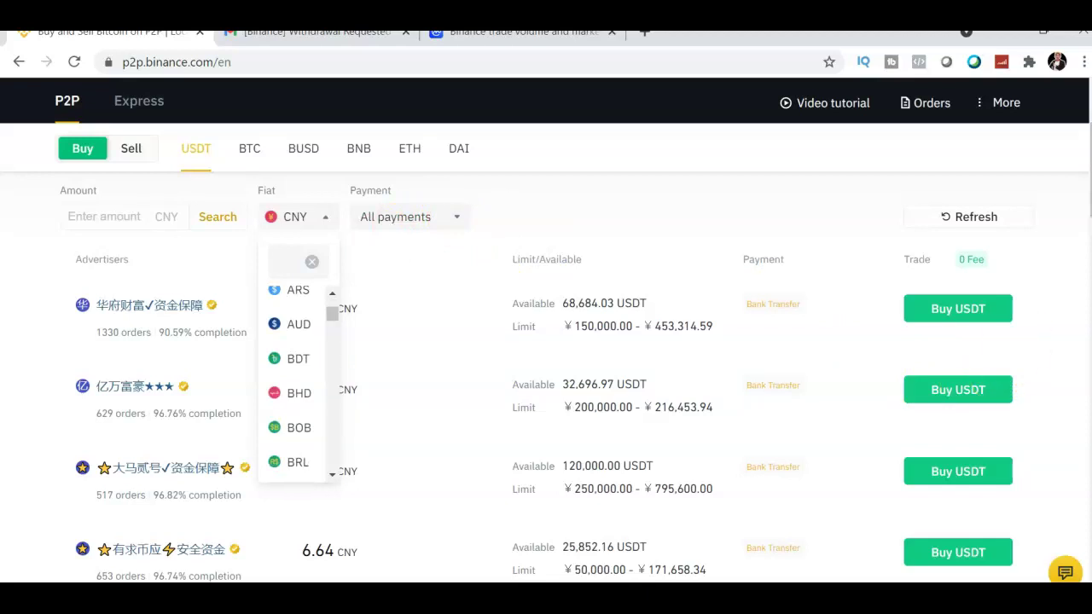
Step: Open the Fiat and Spot wallet and review the coin balances and the actions offered for each coin
scroll(1015, 390, up, 2)
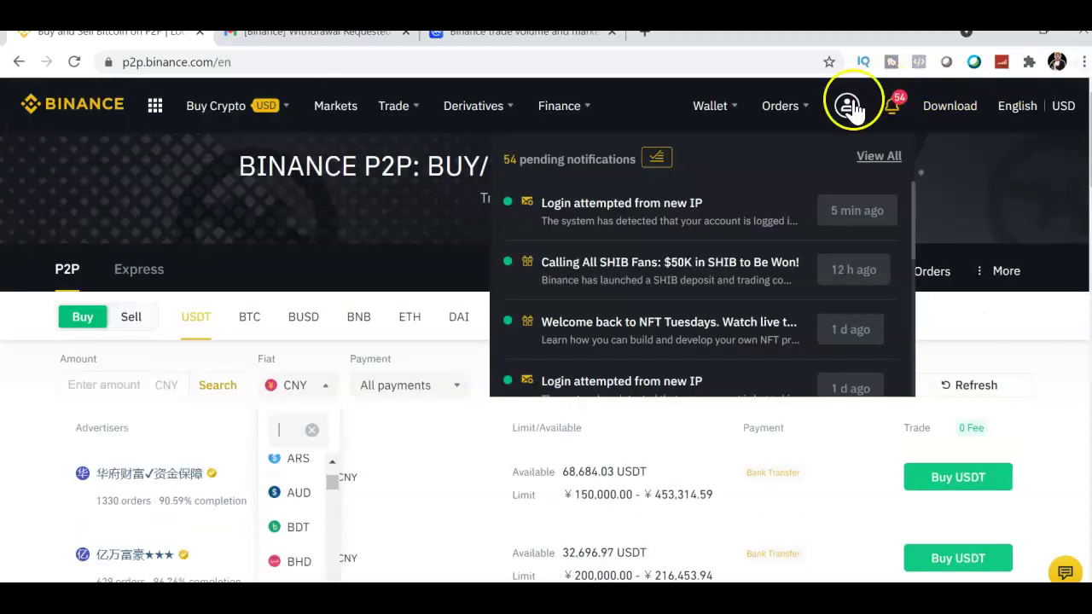
mouse_move(703, 118)
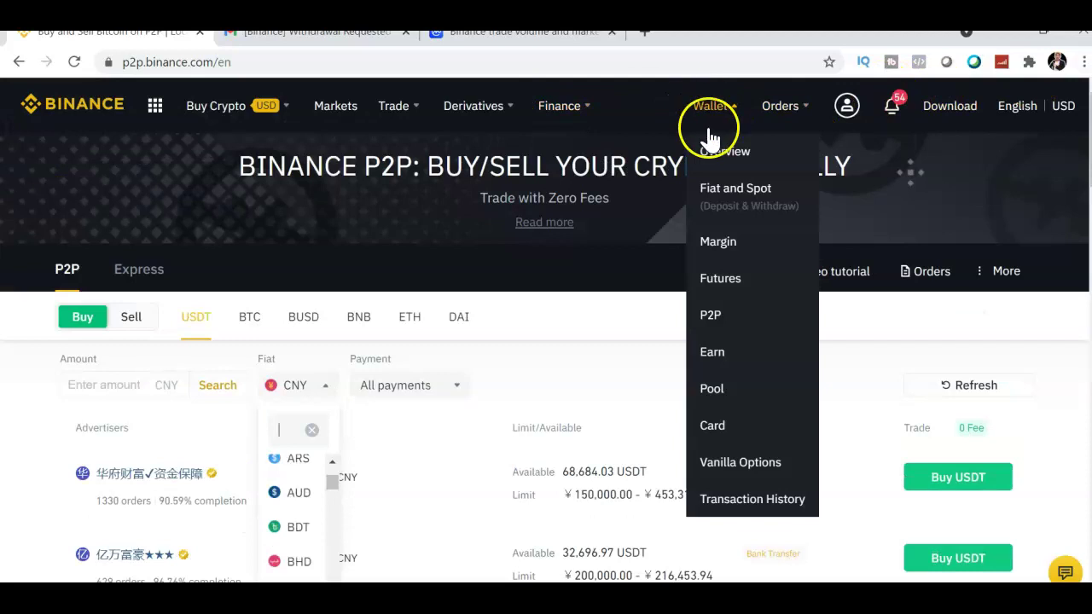
click(714, 192)
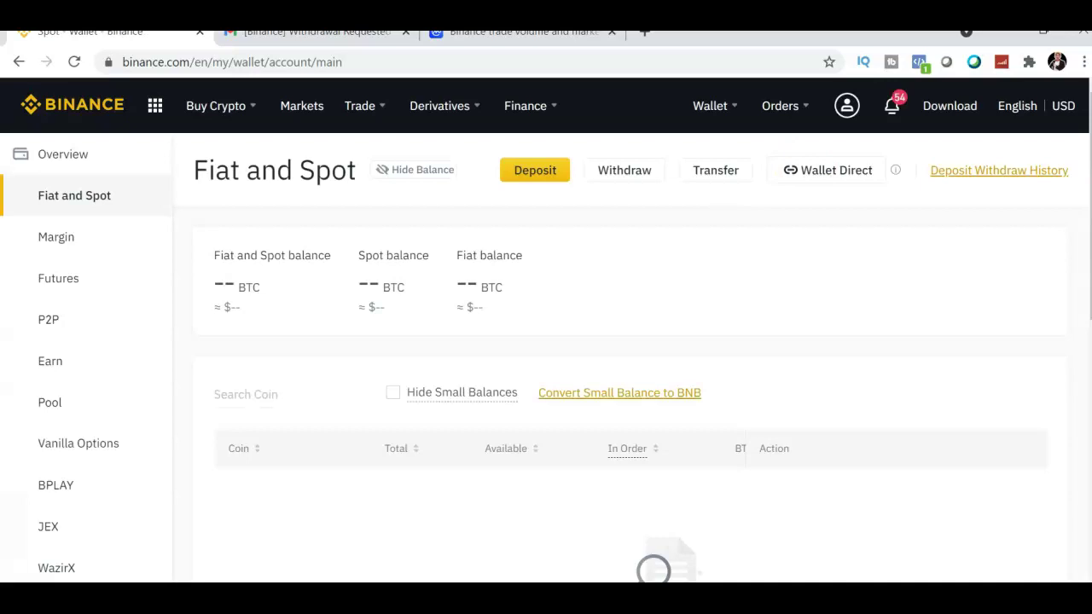
scroll(1084, 162, down, 1)
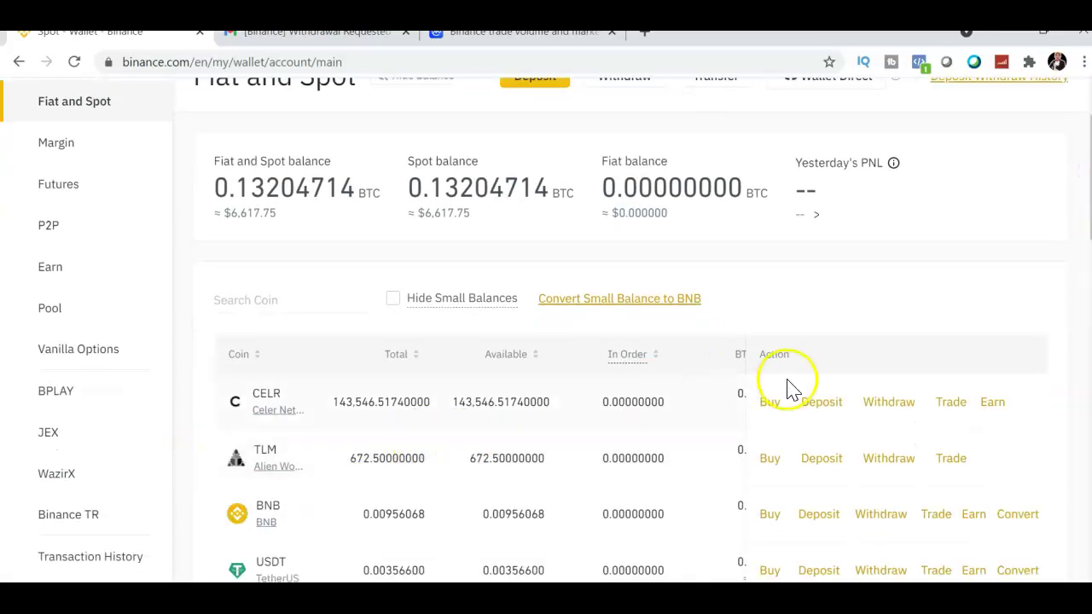
scroll(546, 330, down, 1)
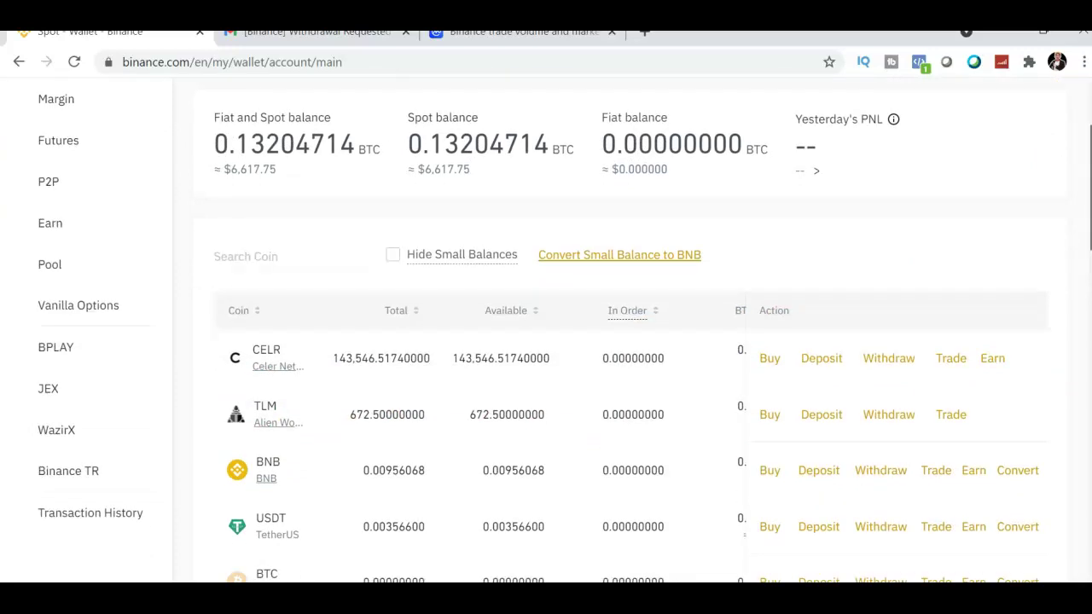
scroll(546, 330, up, 3)
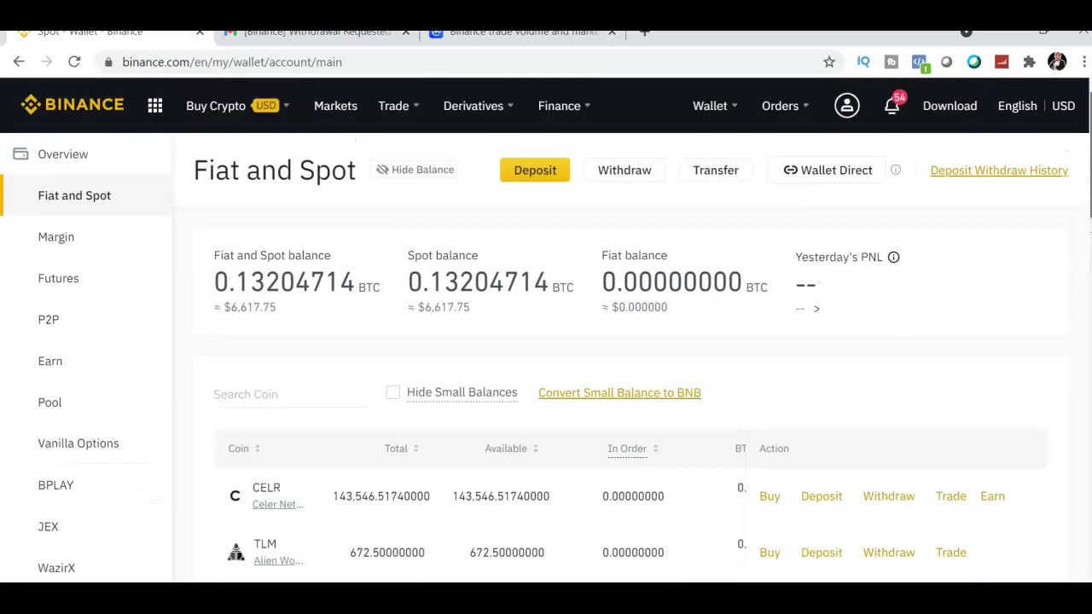
scroll(546, 331, down, 3)
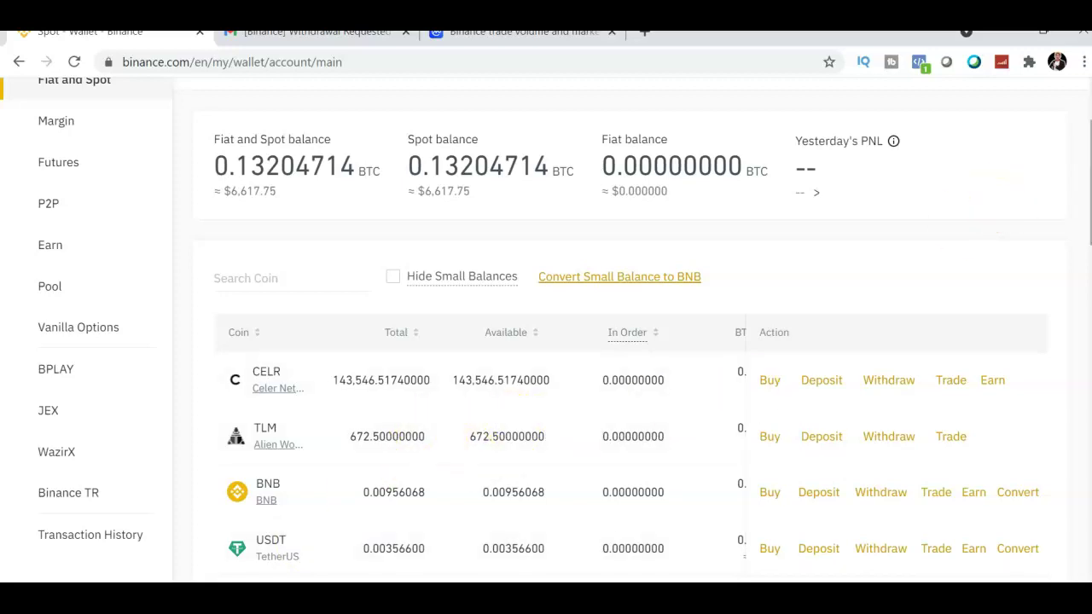
scroll(546, 333, up, 2)
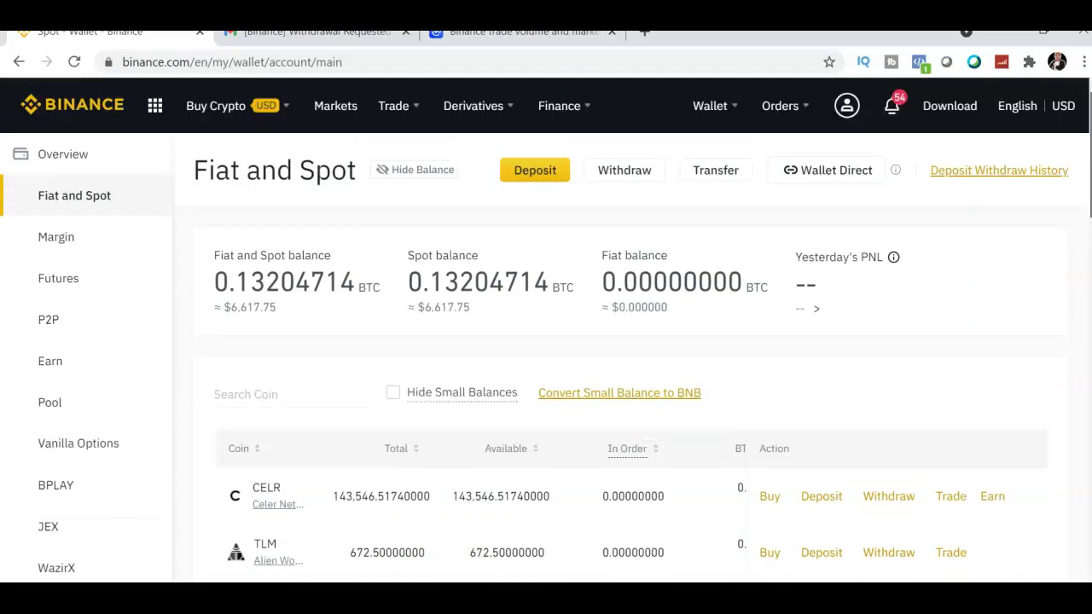
scroll(546, 332, down, 3)
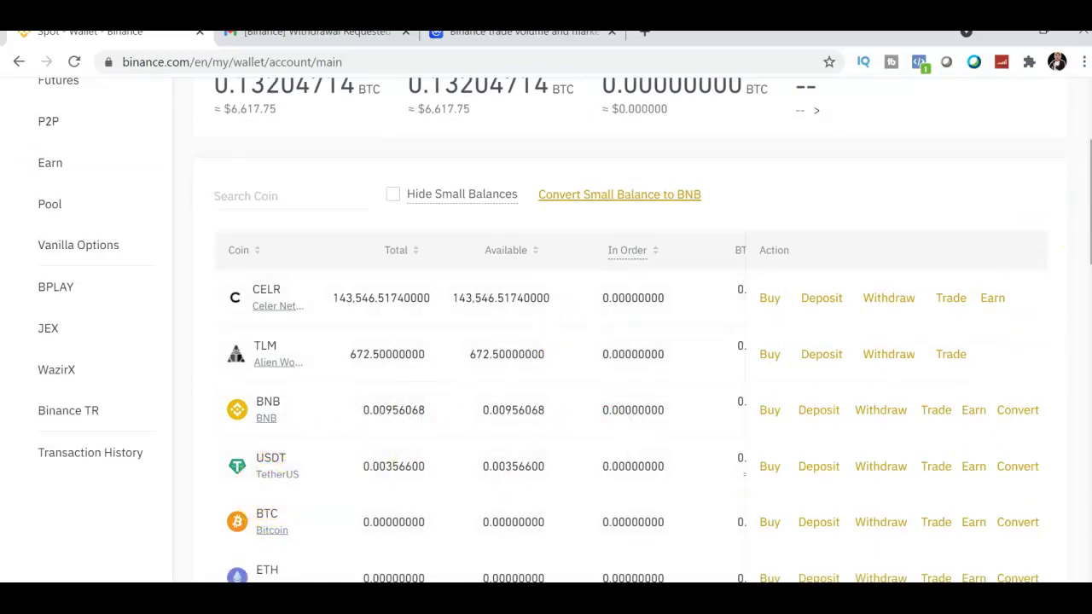
scroll(546, 333, up, 3)
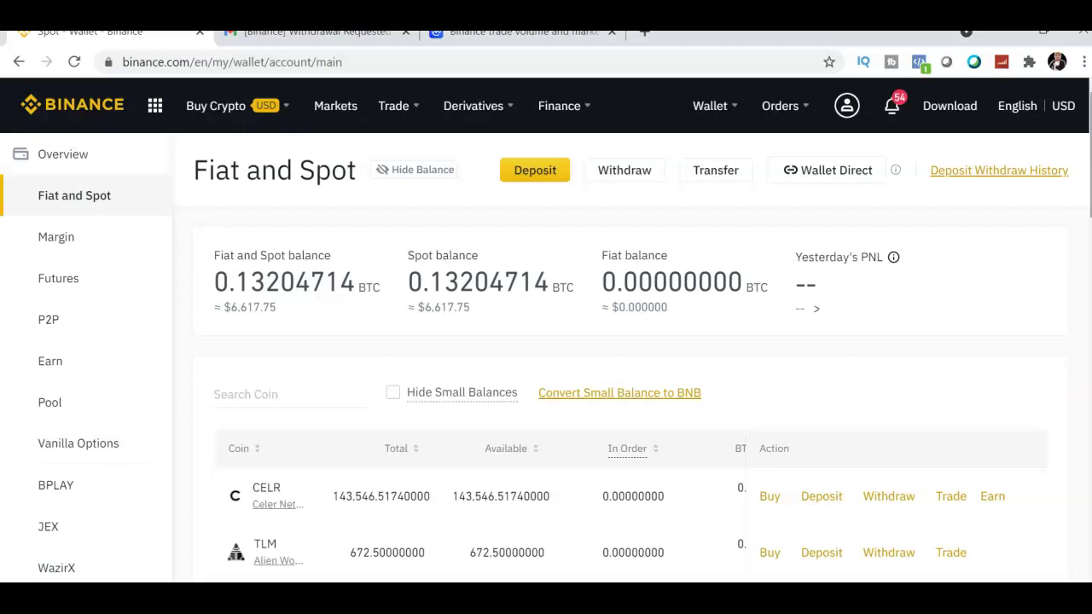
Step: Open the Classic trading interface and examine the BTC/USDT order book, chart, spot order form and market lists
mouse_move(384, 109)
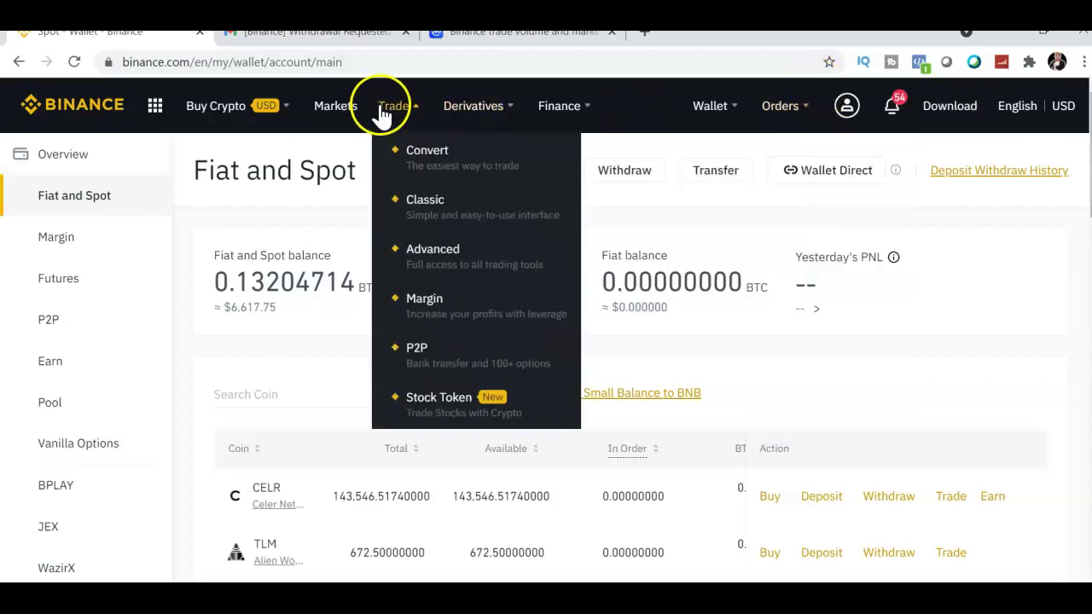
mouse_move(494, 122)
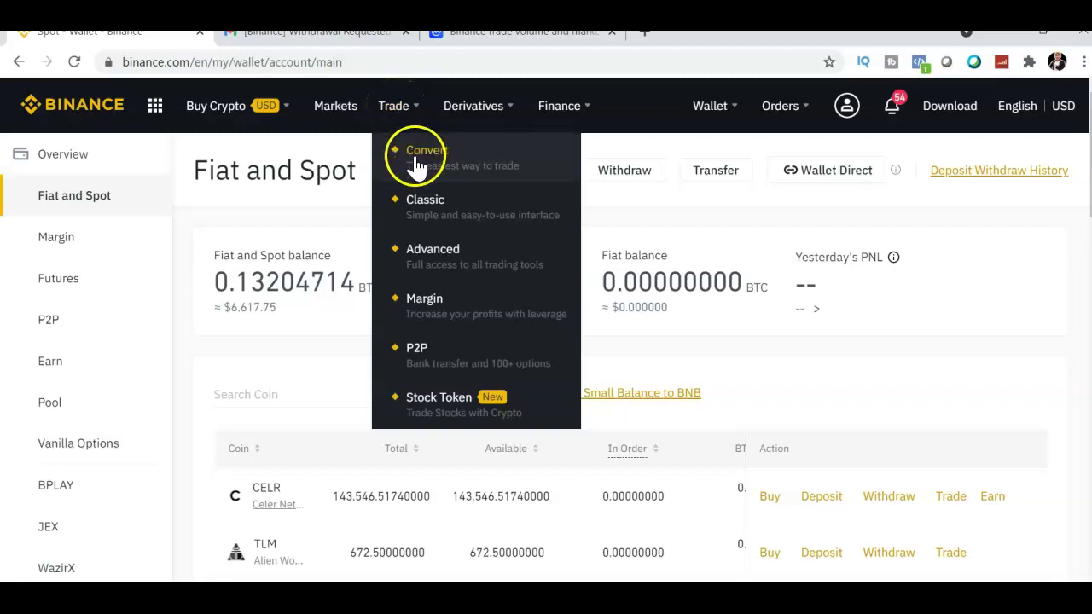
click(425, 203)
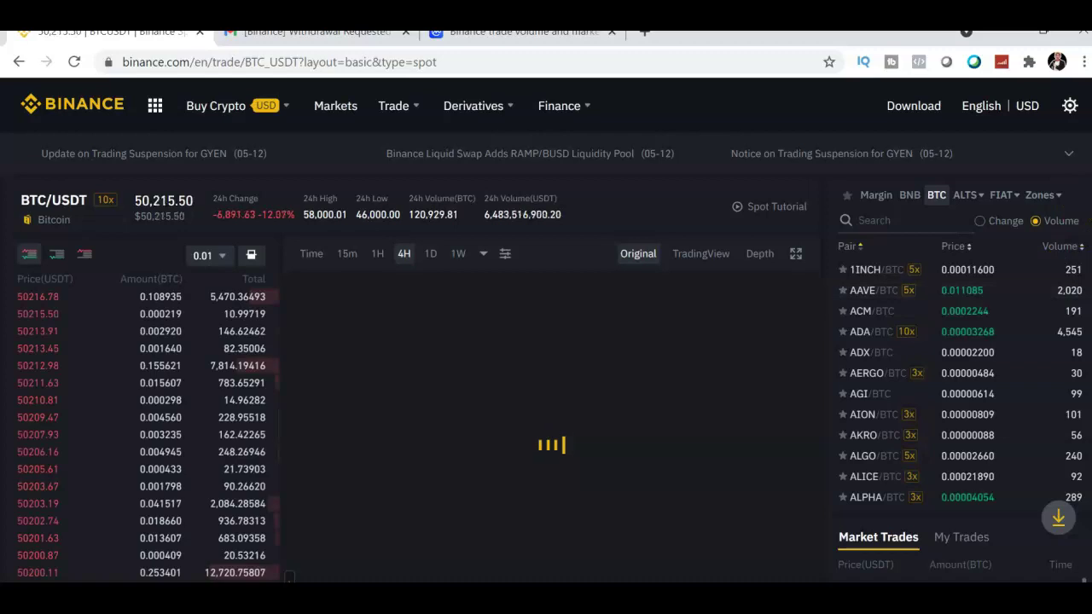
scroll(1075, 175, down, 3)
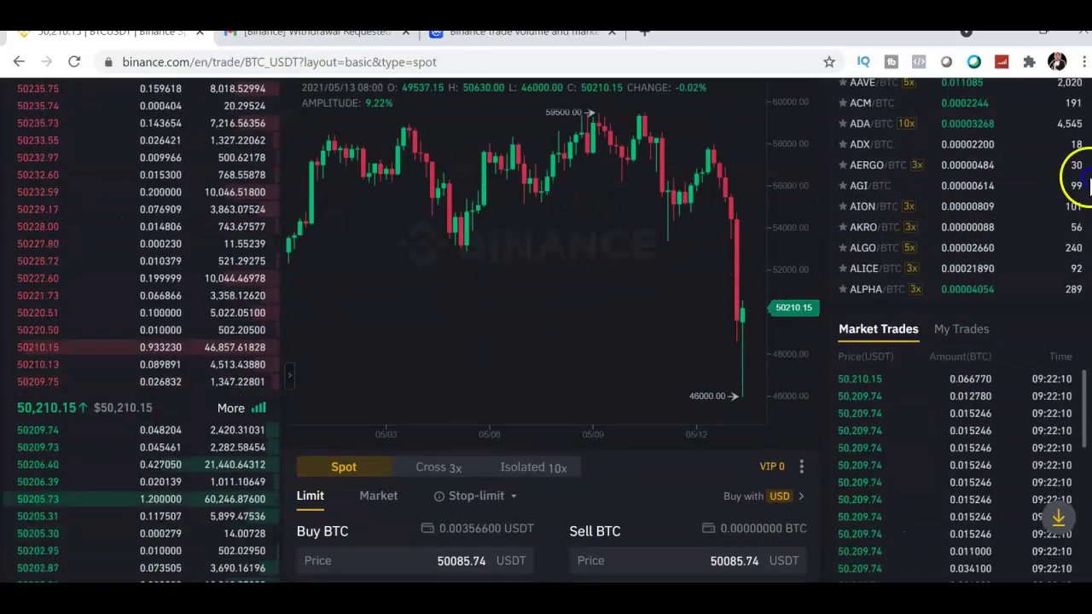
scroll(1088, 128, up, 3)
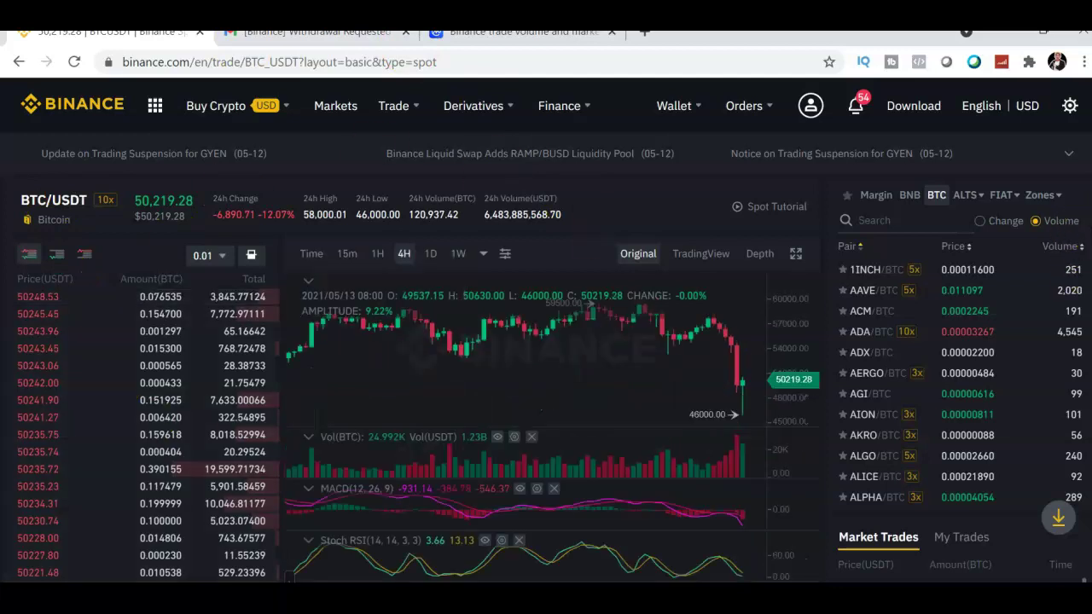
scroll(1079, 249, down, 2)
scroll(546, 324, down, 2)
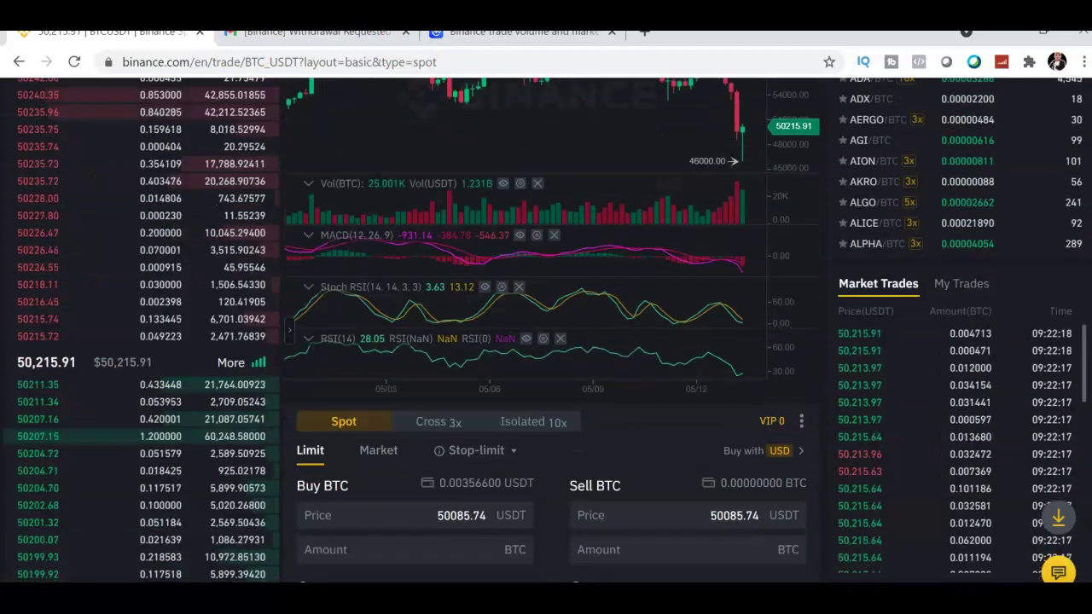
scroll(545, 325, up, 4)
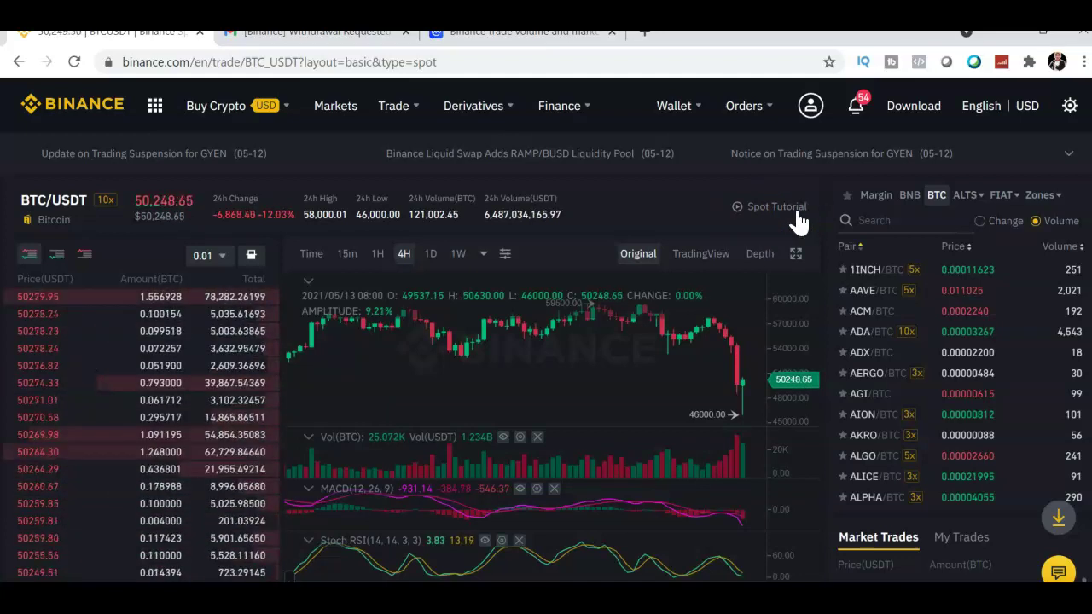
click(764, 211)
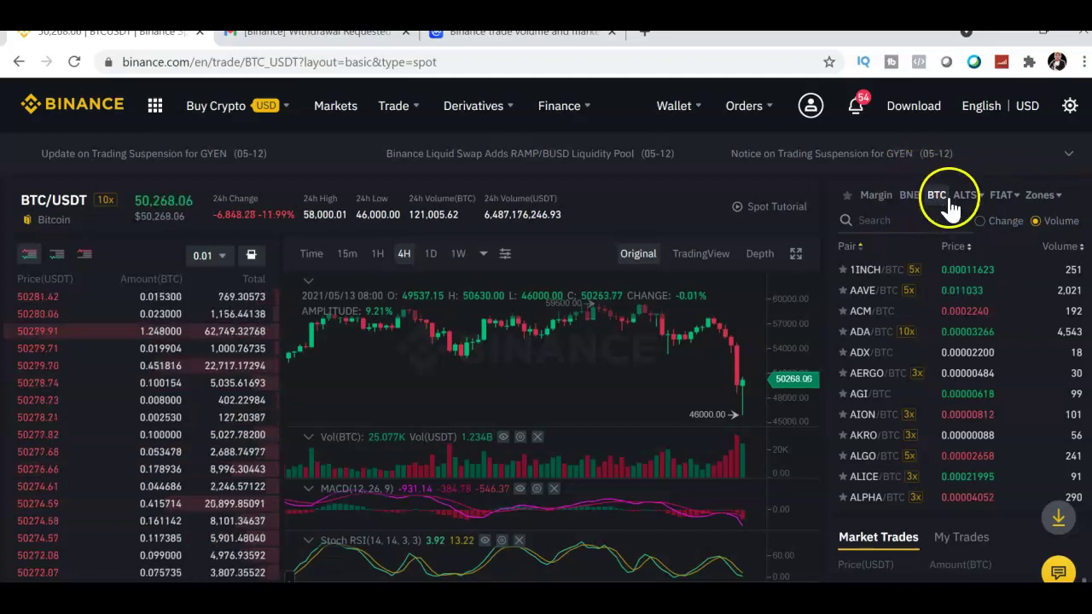
Step: Search the market list for the ETH/USDT trading pair
mouse_move(1015, 205)
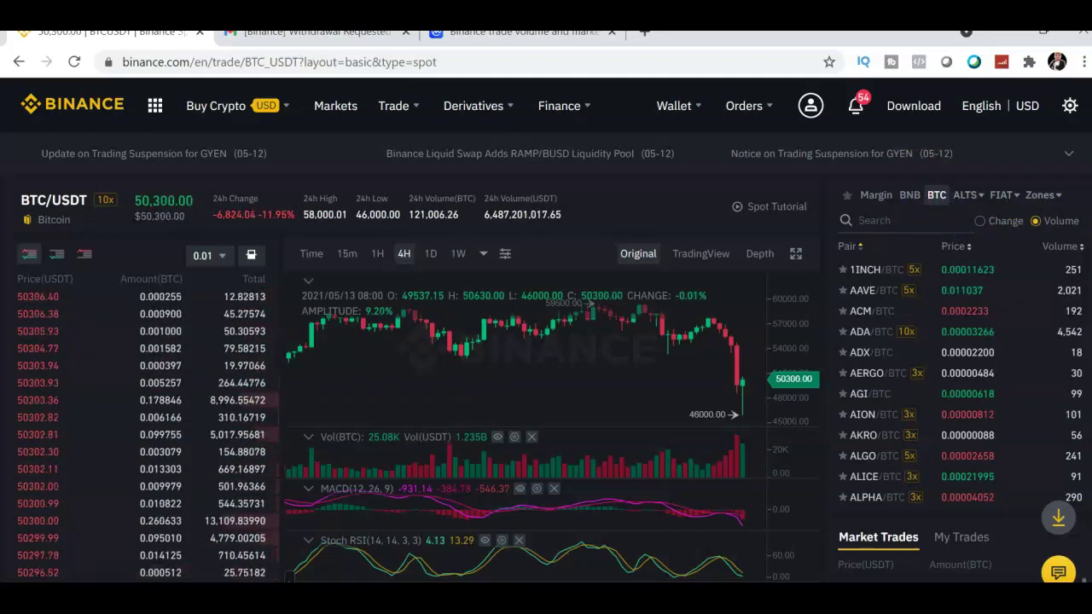
click(865, 224)
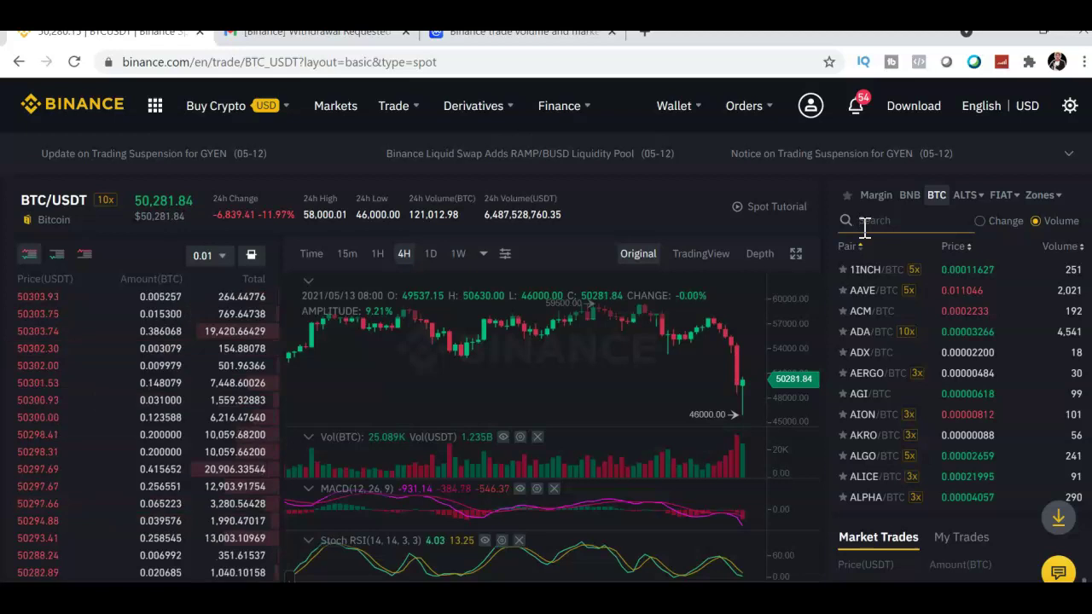
click(864, 224)
text(ETH)
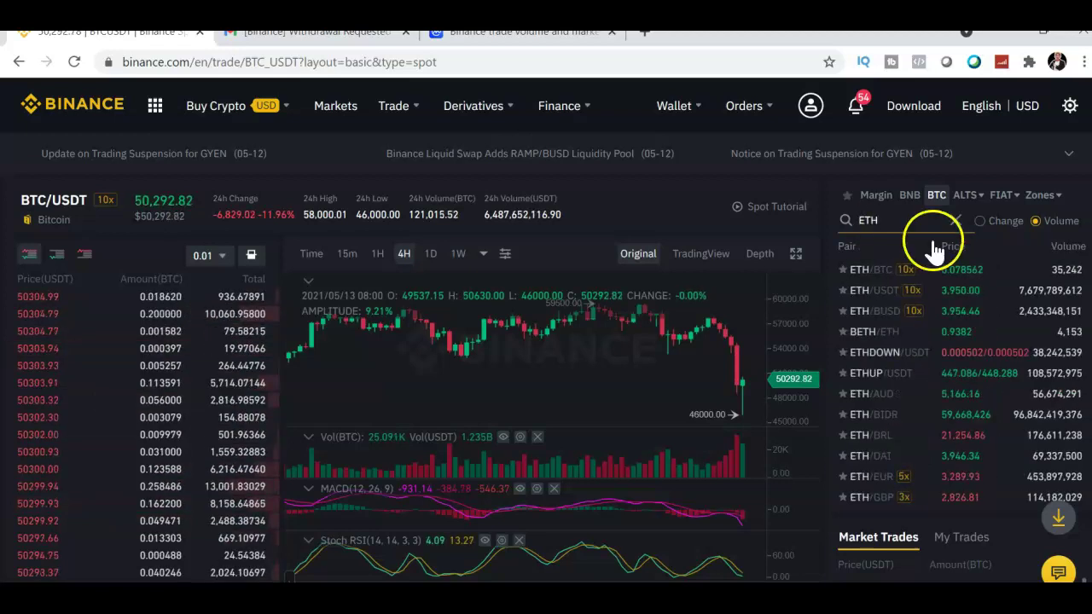
text(/)
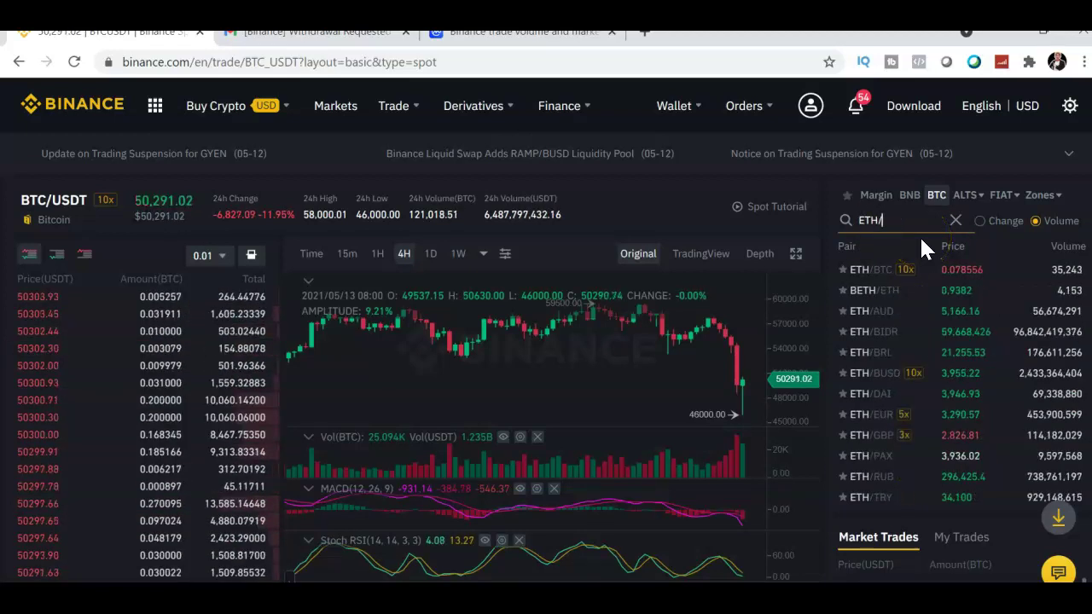
text(USDT)
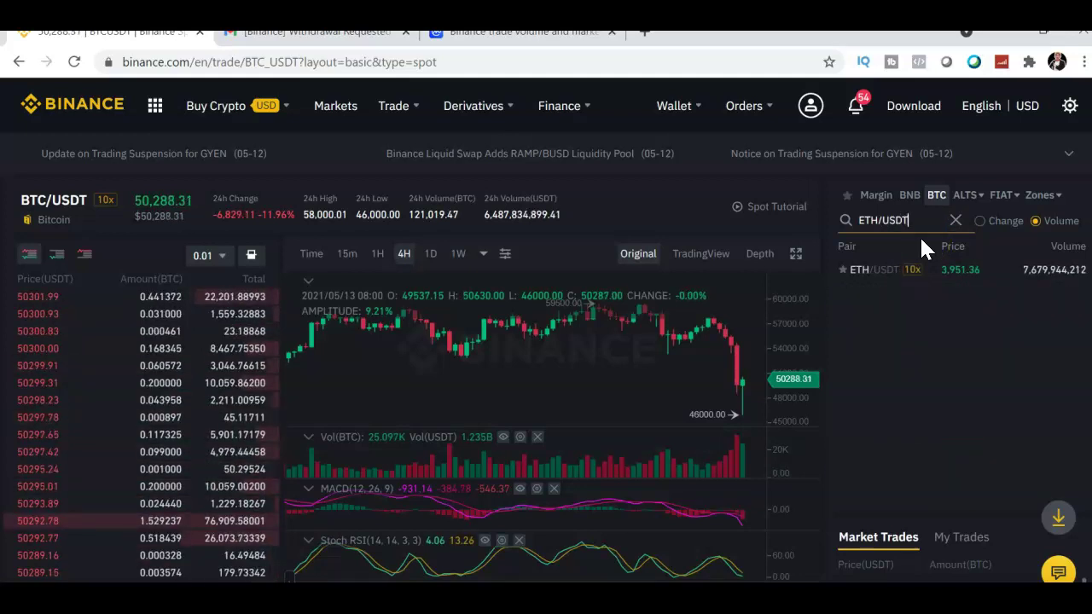
scroll(546, 332, down, 1)
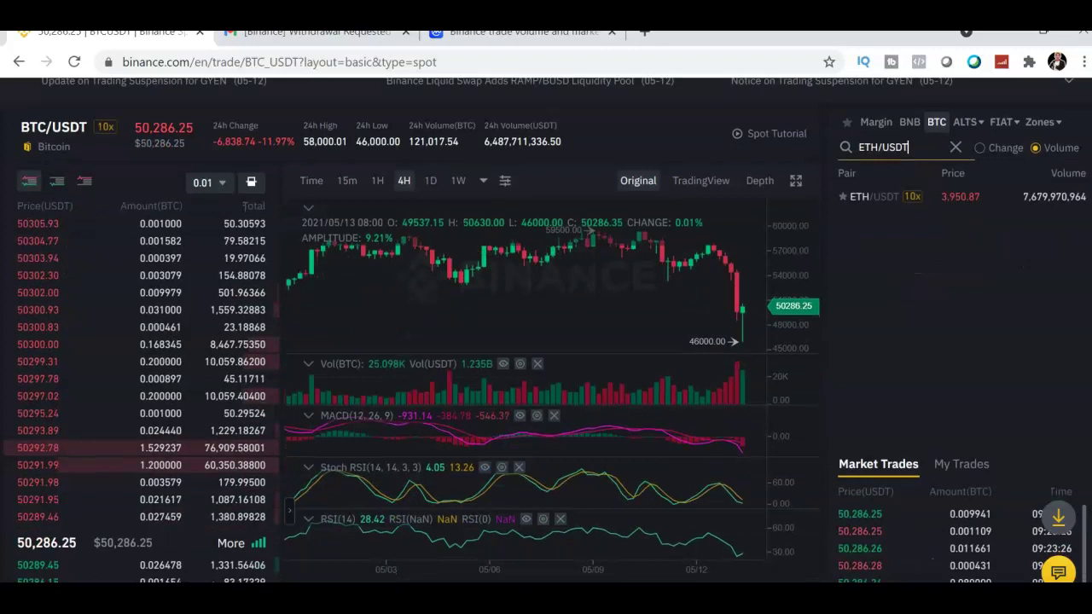
scroll(545, 332, up, 1)
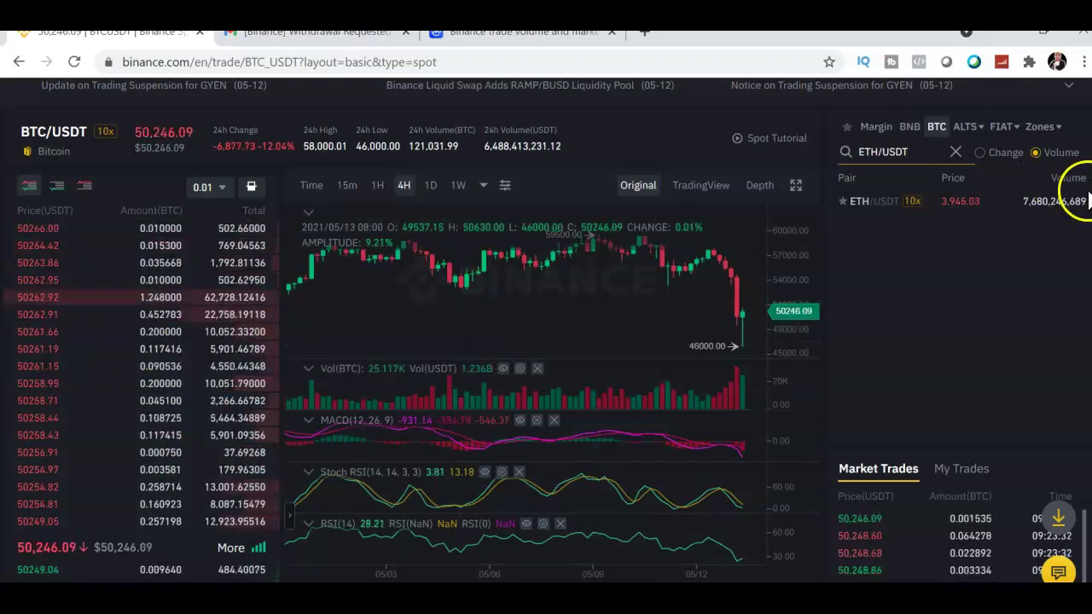
scroll(958, 307, down, 1)
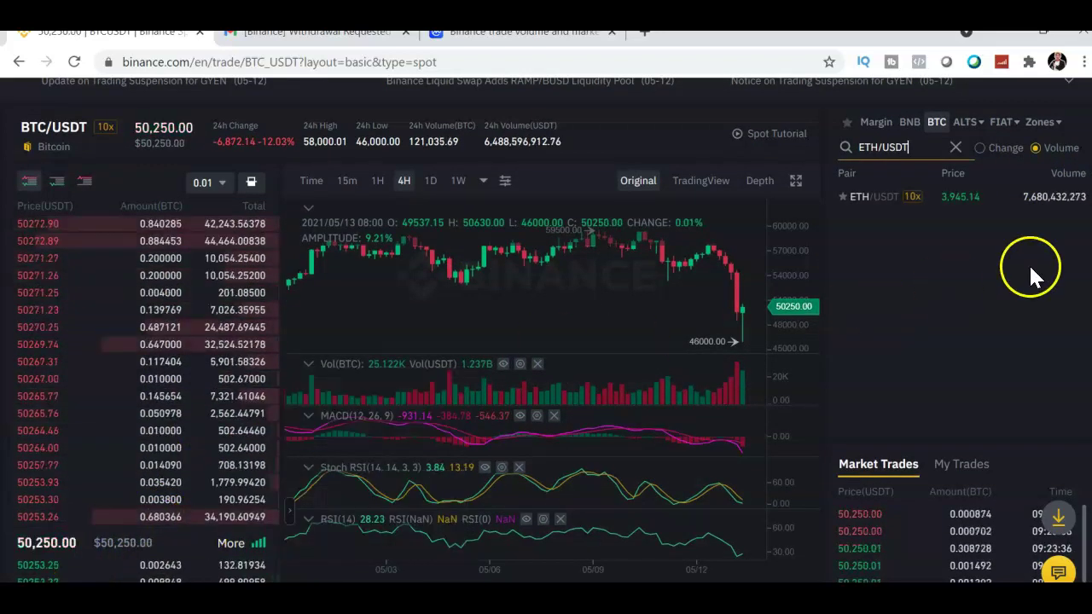
scroll(605, 275, up, 1)
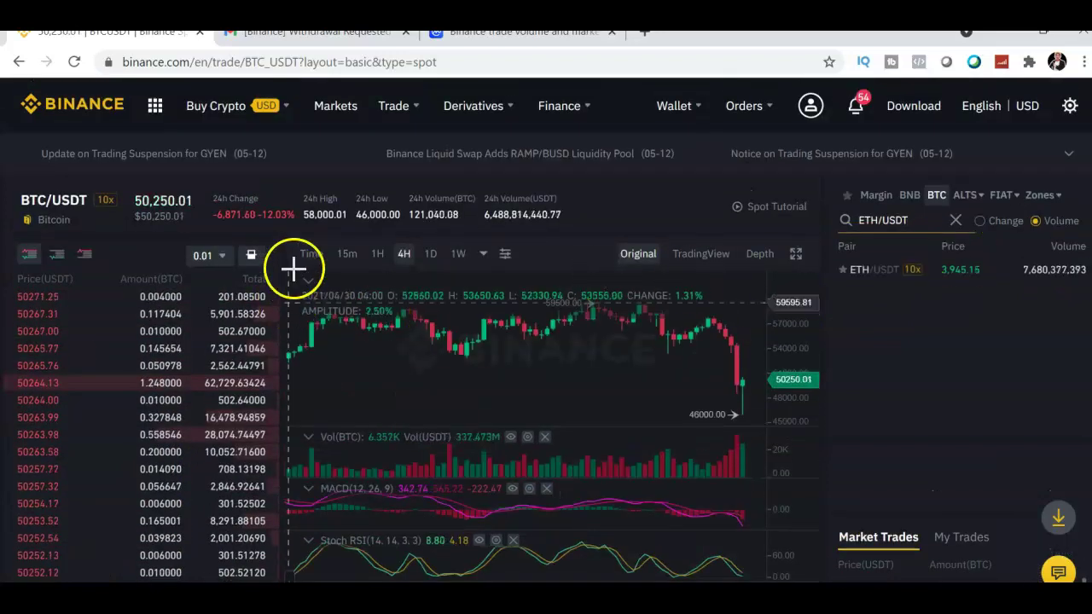
Step: View the BTC/USDT chart at the 1H interval, check the other available intervals, and return it to 4H
click(347, 258)
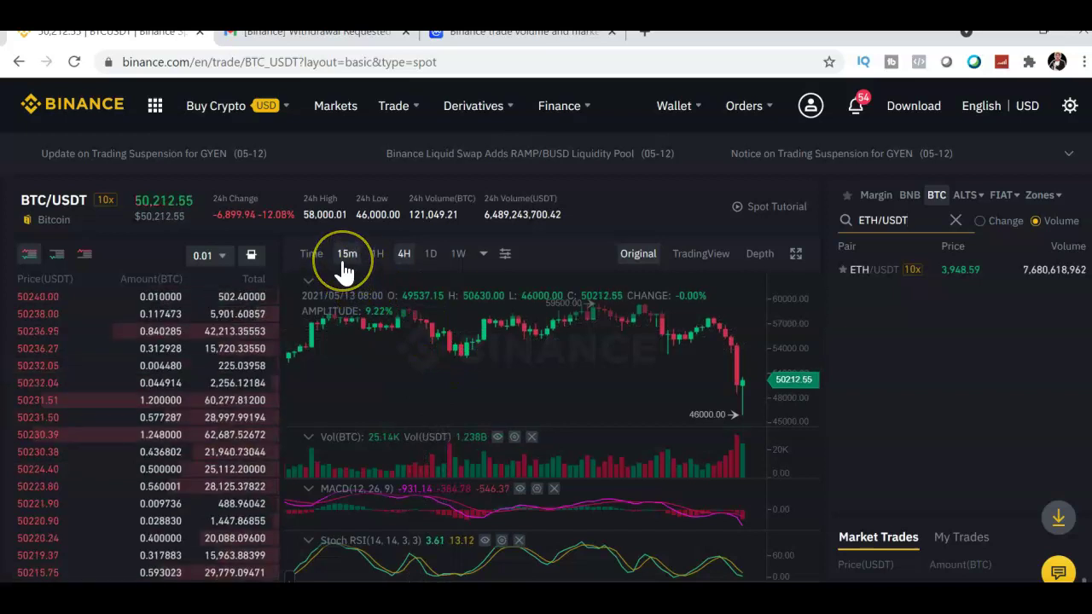
click(375, 256)
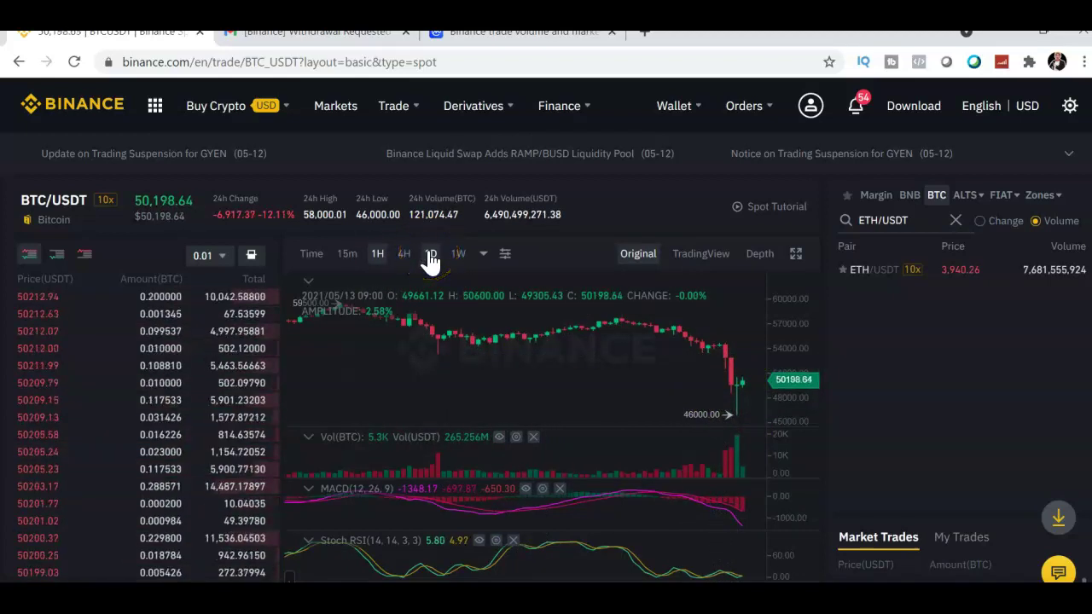
click(487, 253)
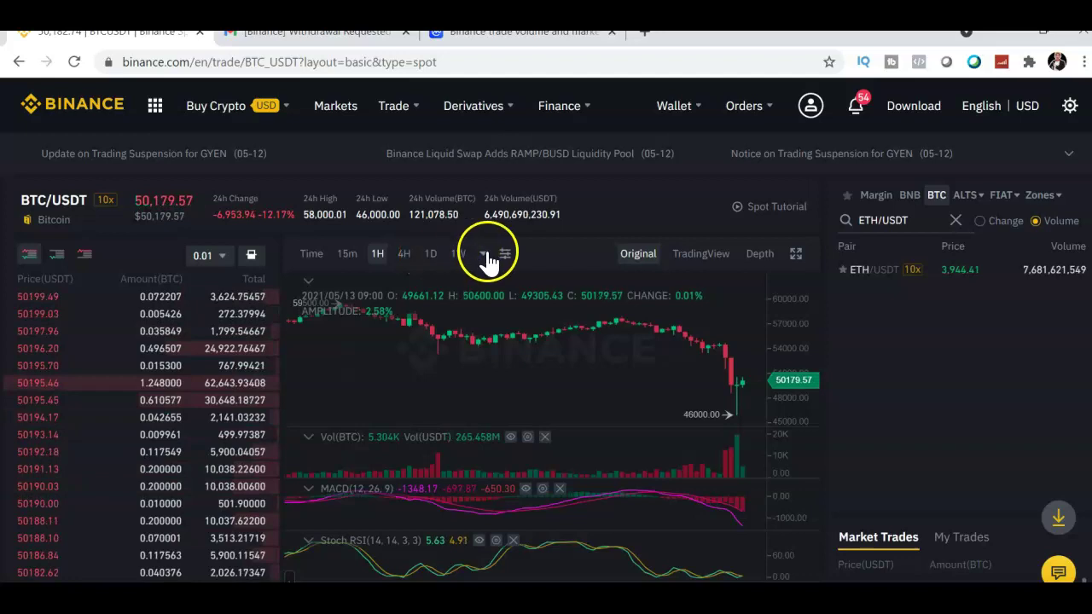
click(478, 253)
click(486, 254)
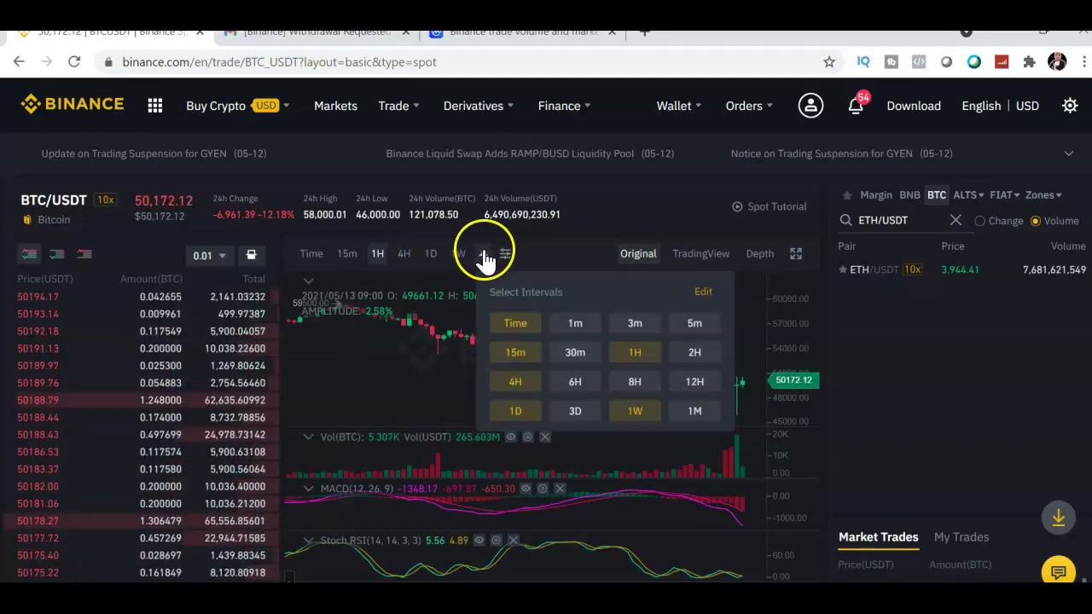
click(404, 254)
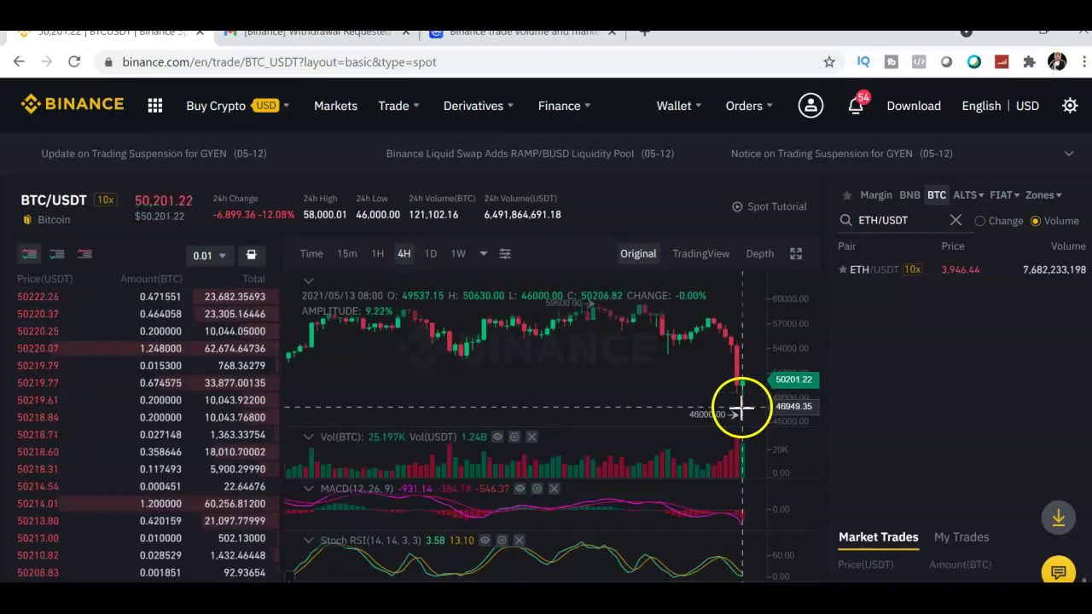
drag(735, 362, 727, 318)
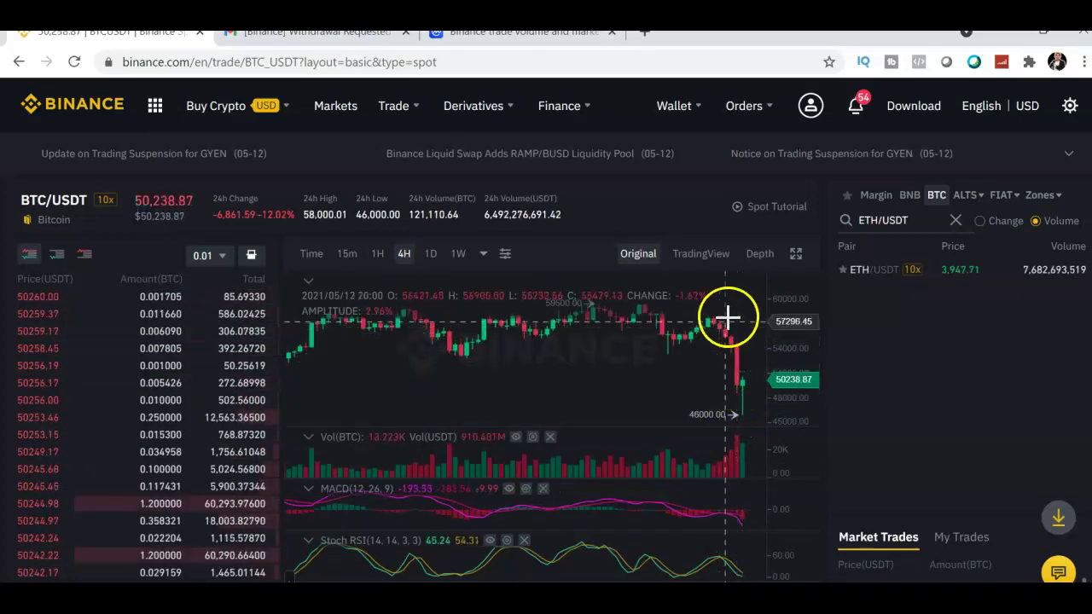
Step: Add the BOLL indicator to the main BTC/USDT chart and close the indicator list
click(506, 258)
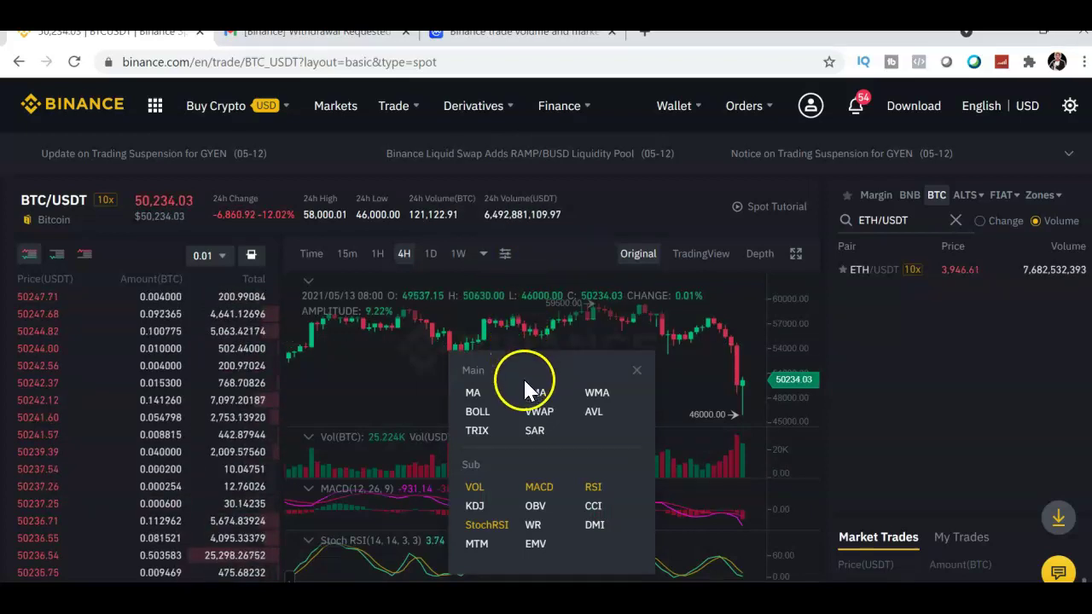
click(476, 414)
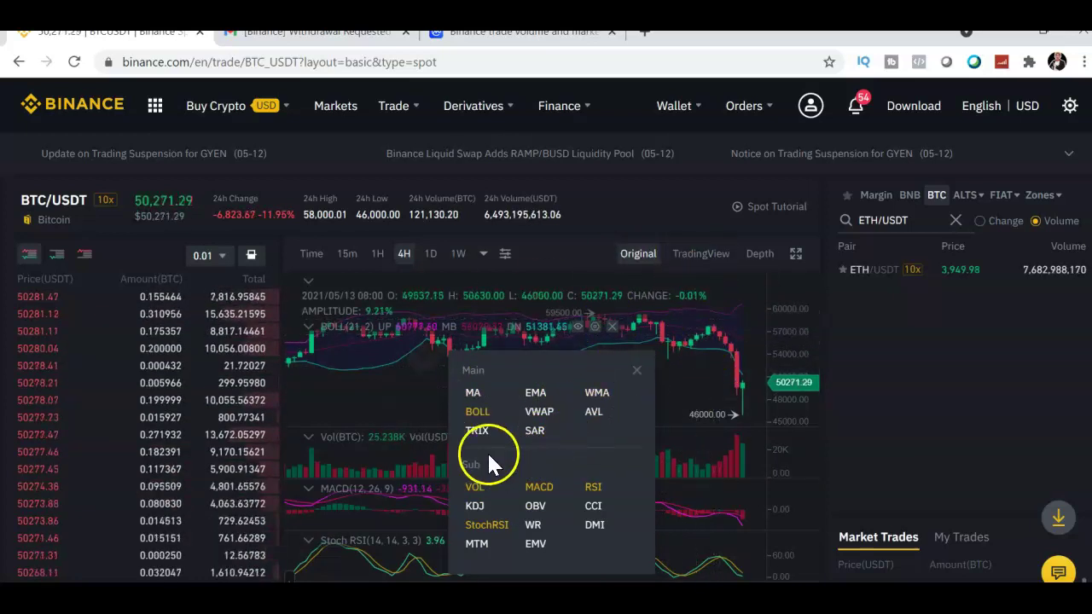
click(635, 372)
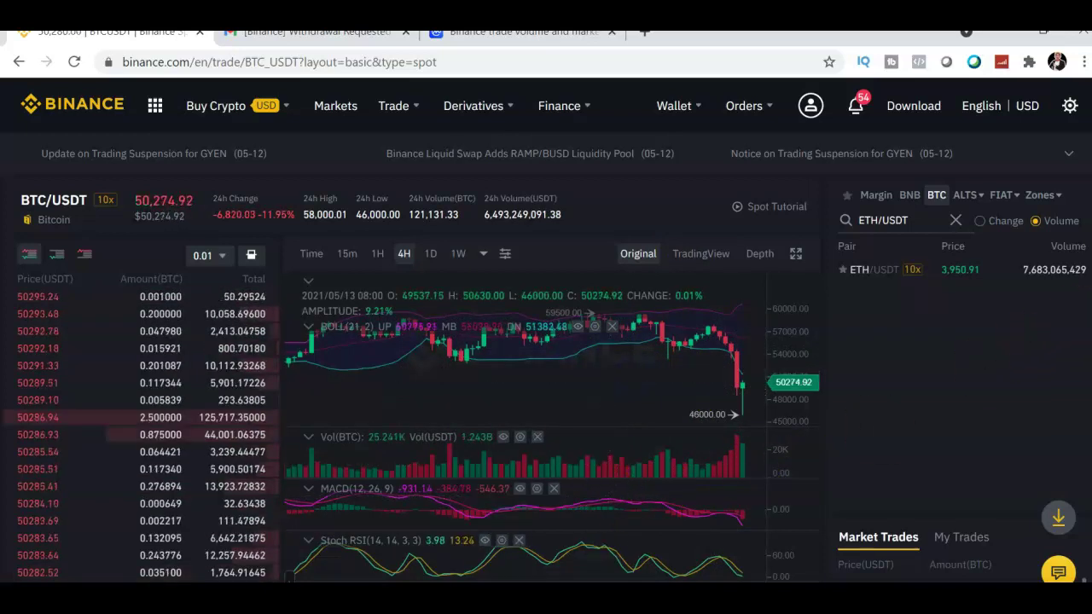
scroll(785, 432, down, 1)
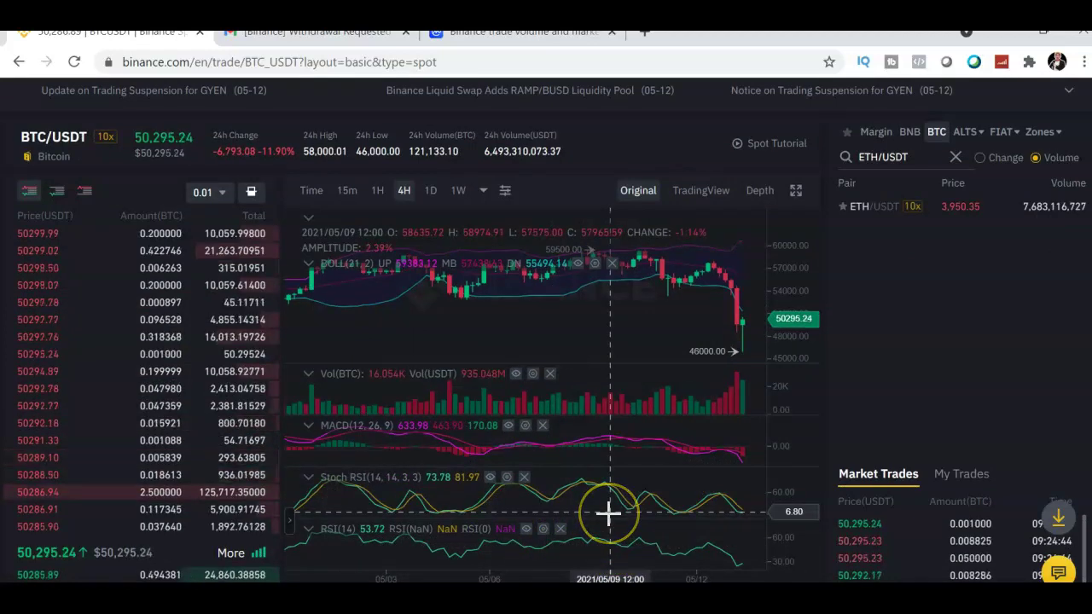
click(597, 427)
click(595, 287)
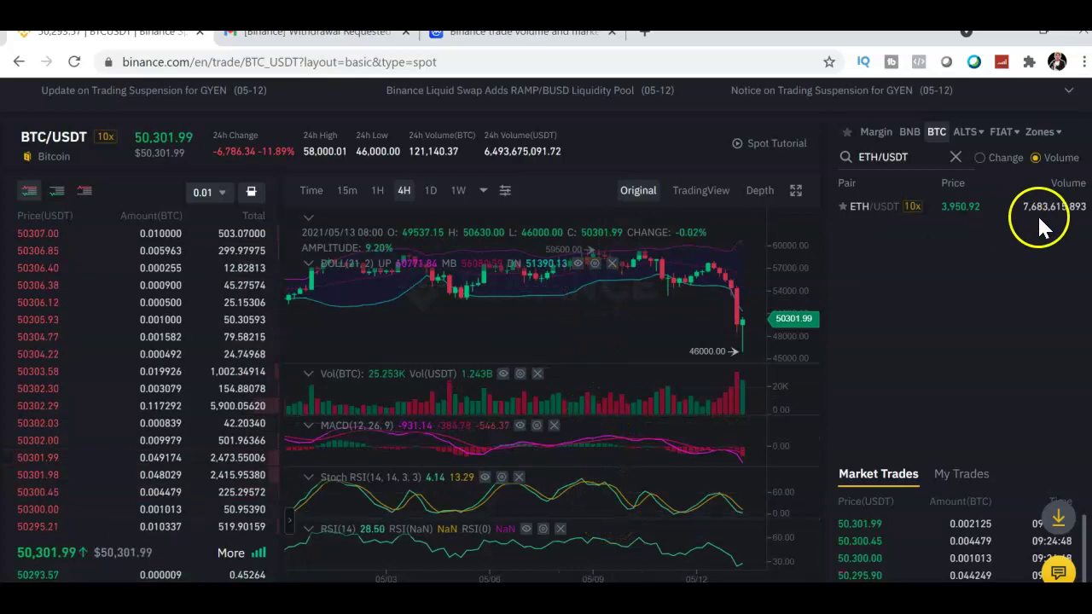
Step: View the BTC/USDT chart in its TradingView version and return to the Original chart
scroll(552, 330, down, 1)
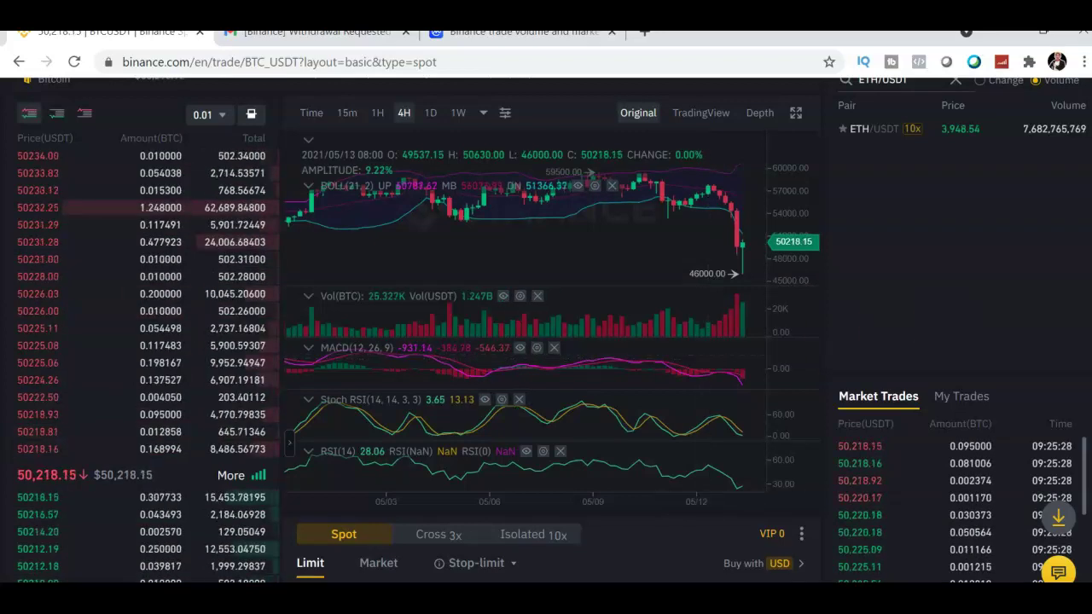
scroll(546, 341, up, 1)
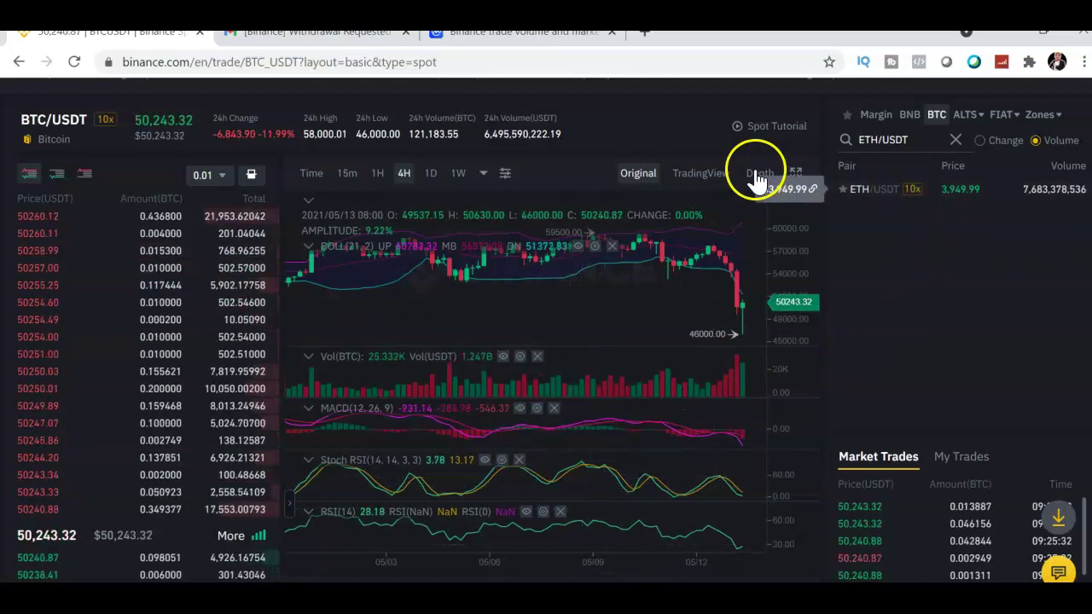
click(698, 175)
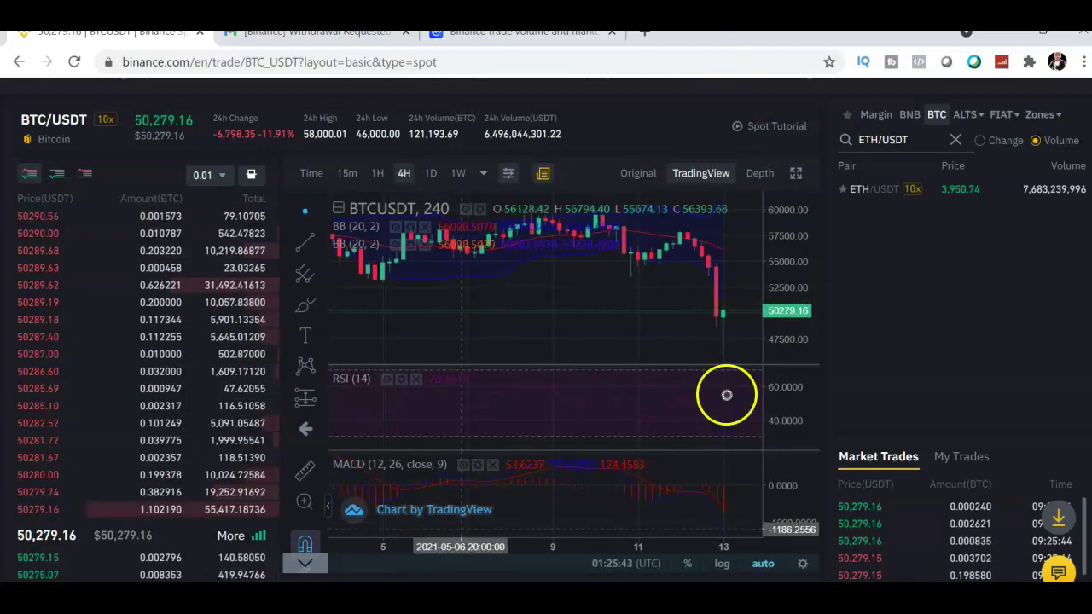
click(630, 183)
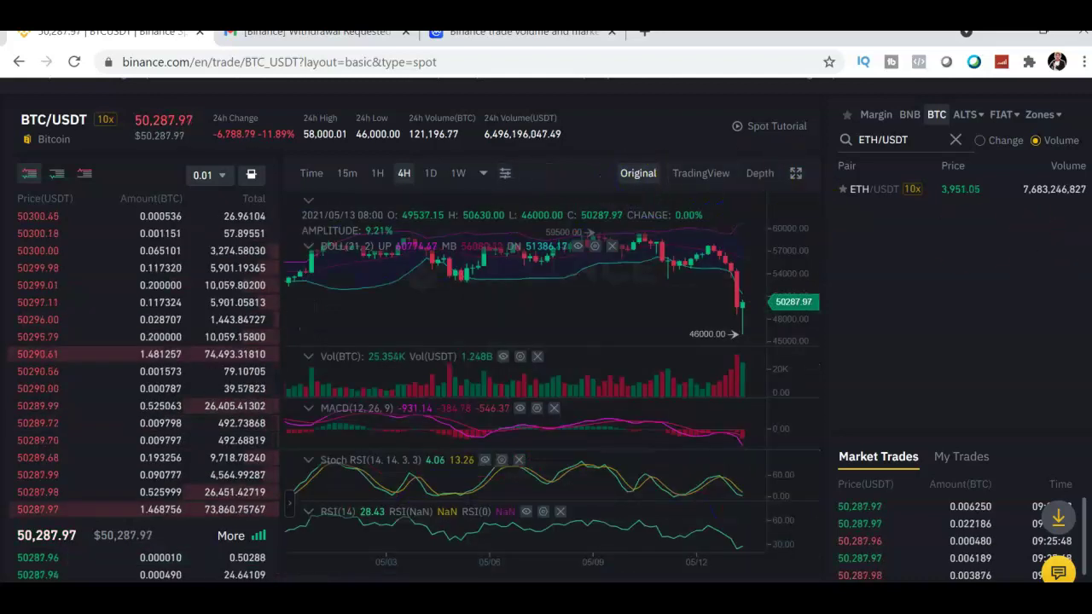
Step: Go to the Spot order form, look over its order types, and choose Limit
scroll(546, 329, down, 3)
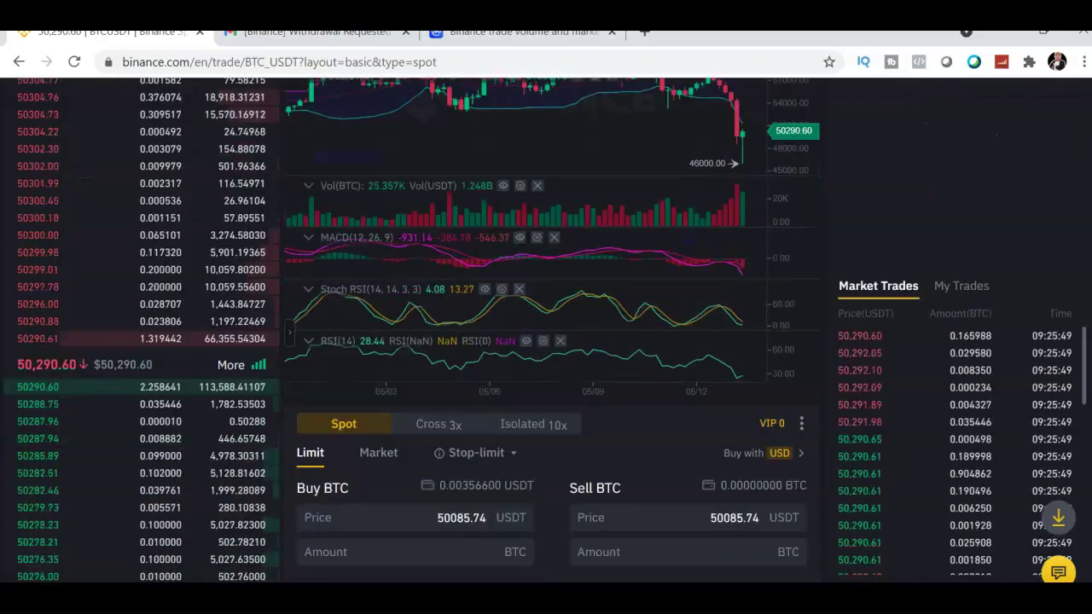
scroll(546, 329, up, 2)
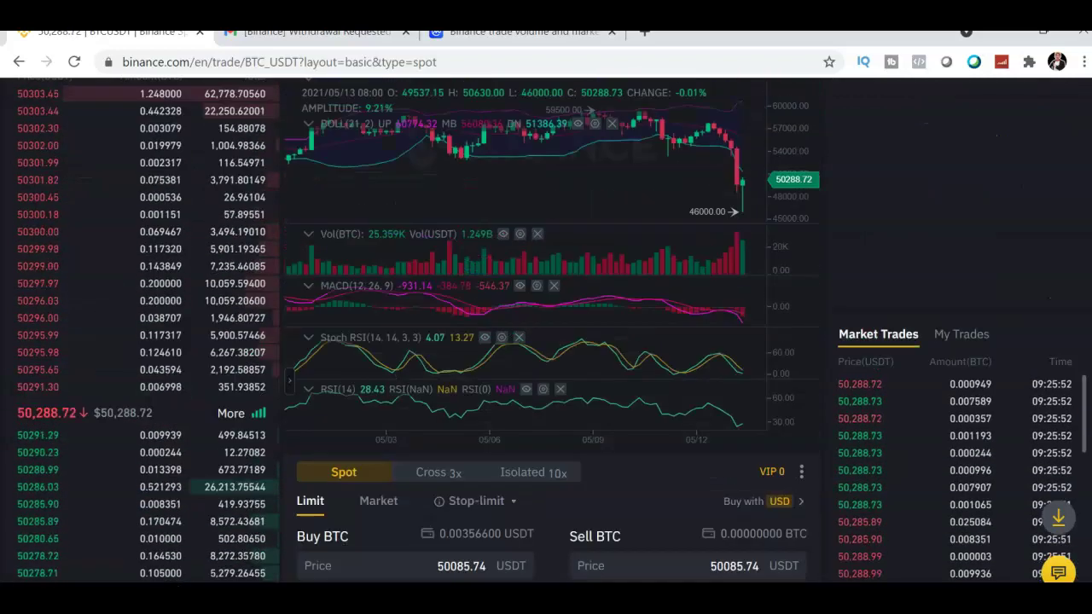
scroll(546, 329, up, 2)
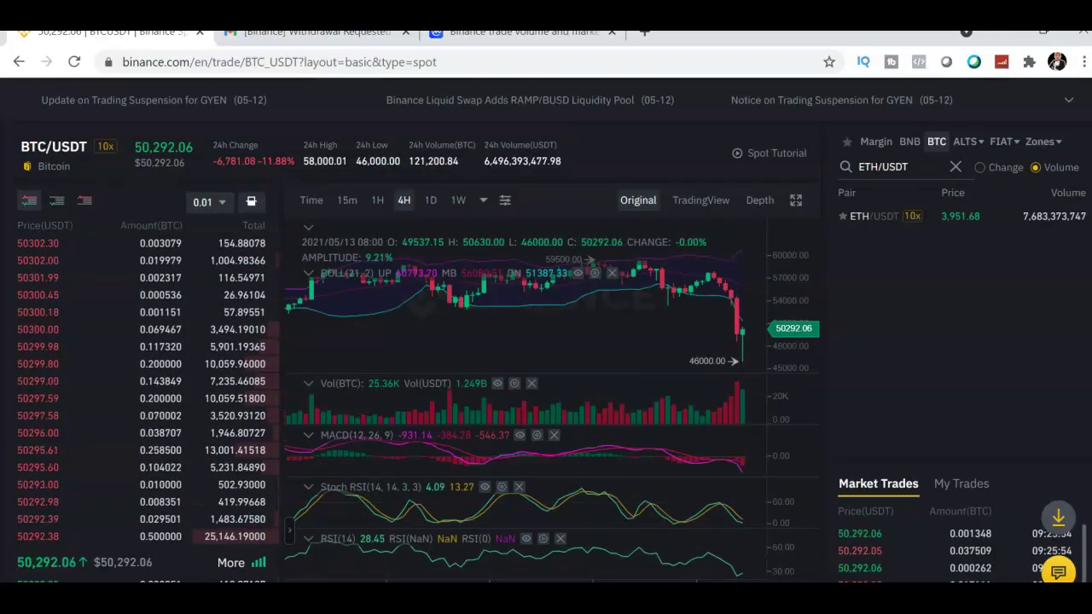
scroll(546, 329, down, 4)
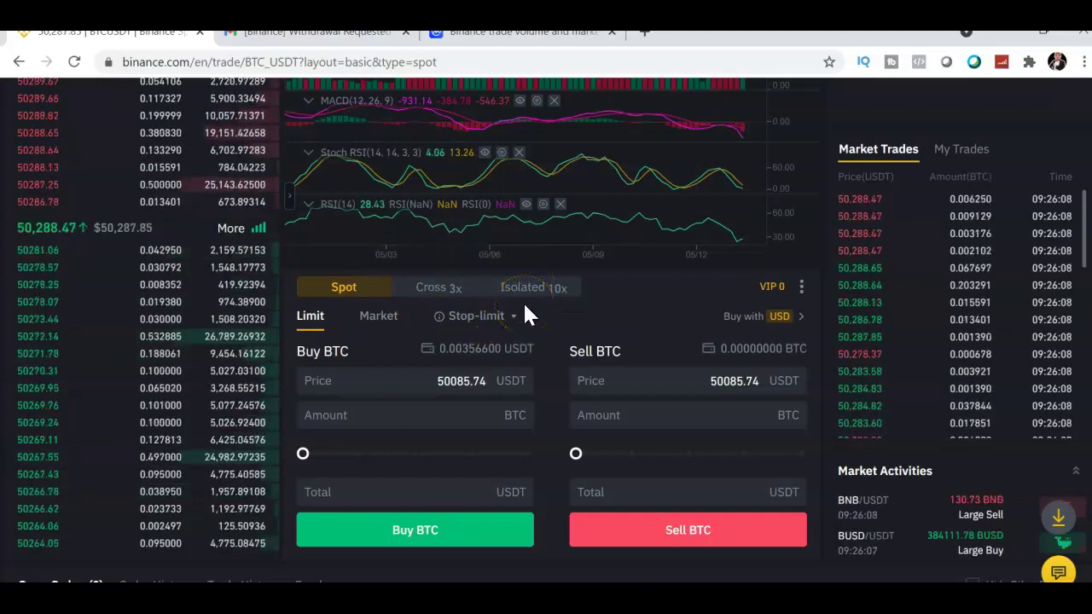
click(346, 288)
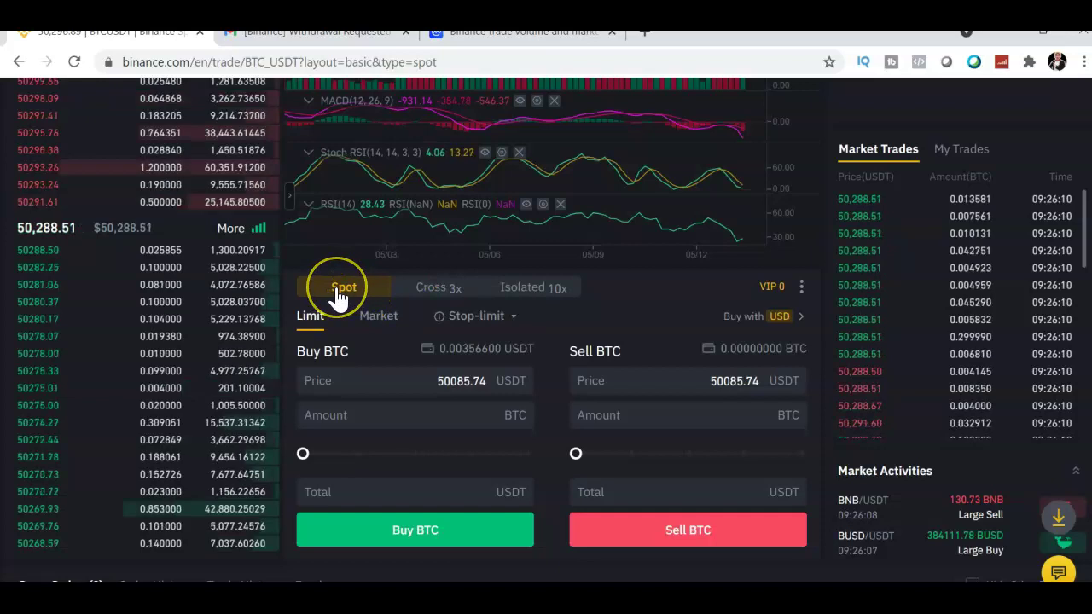
click(305, 329)
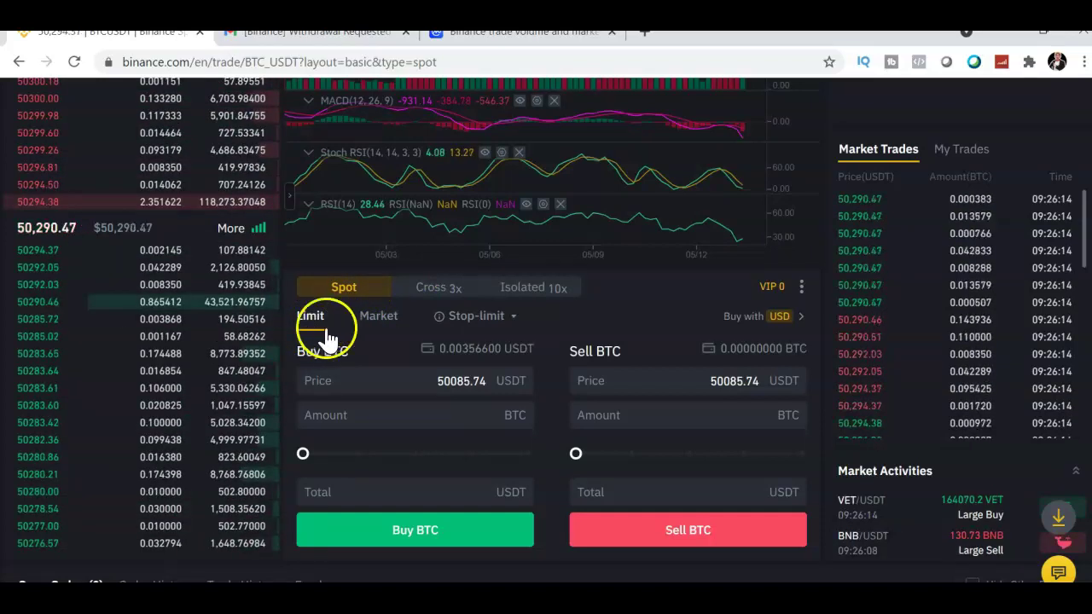
click(380, 323)
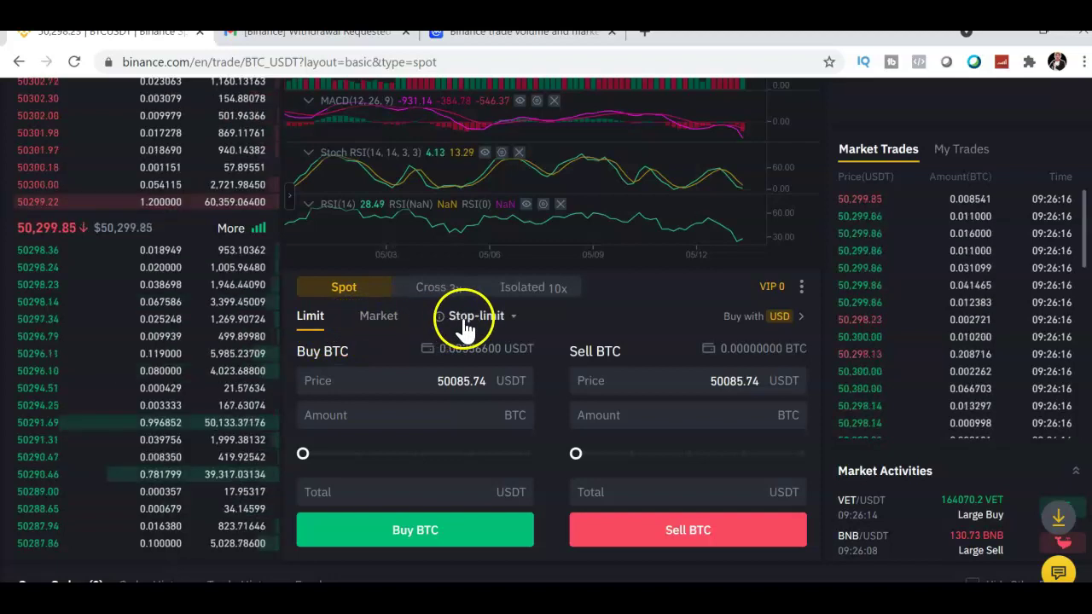
click(312, 324)
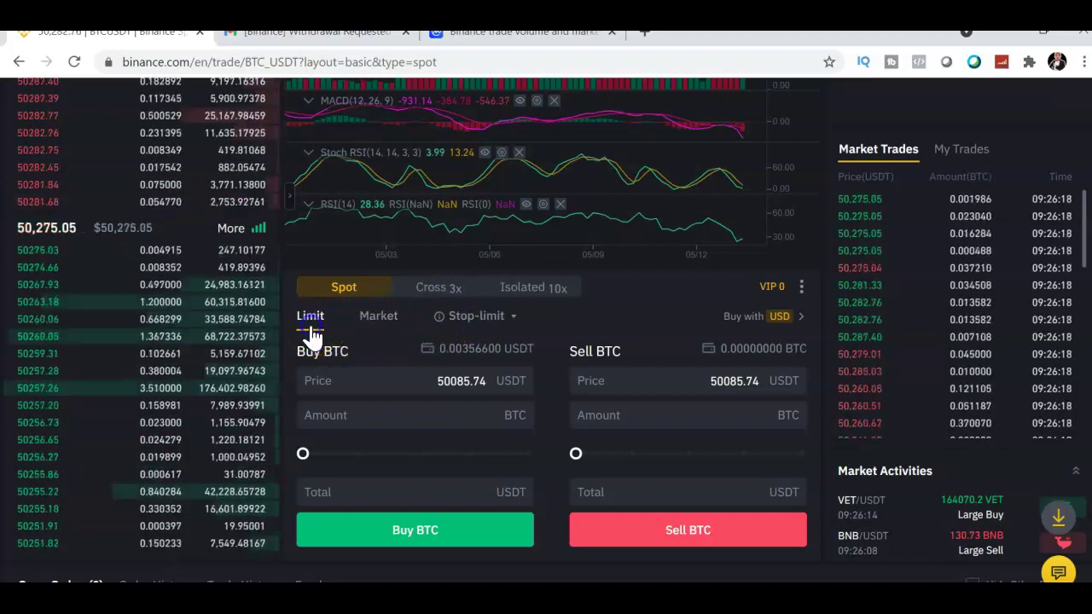
Step: Set the Buy BTC limit price to 500372 USDT
click(367, 381)
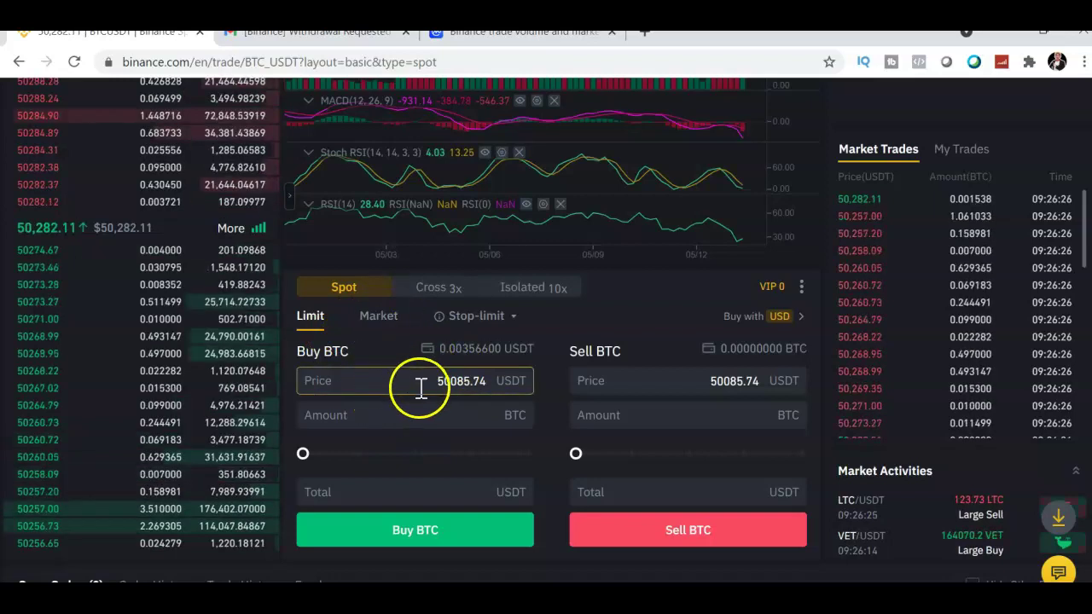
click(385, 412)
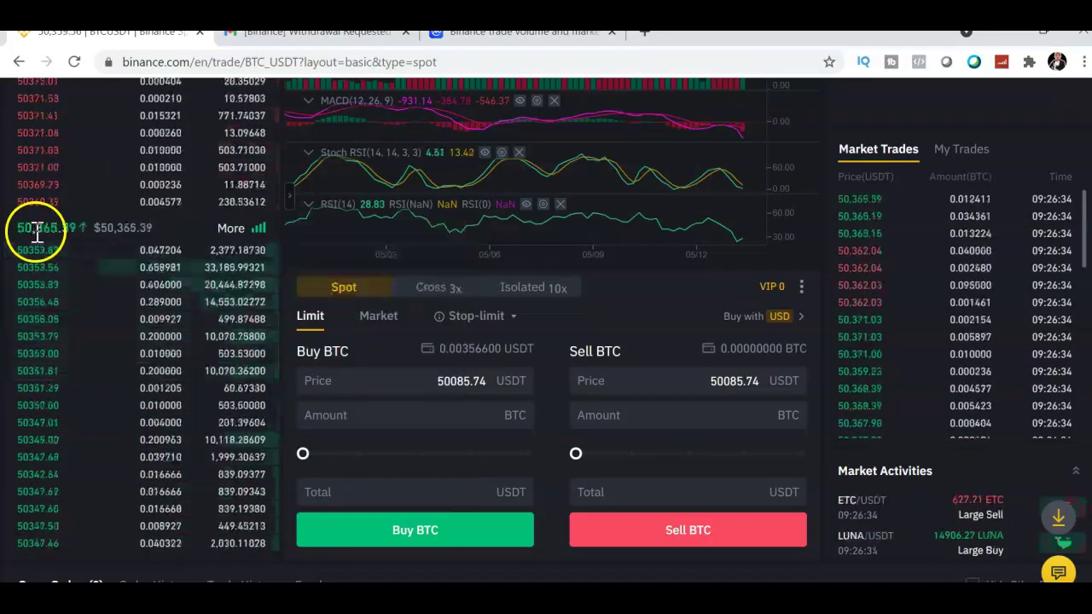
click(516, 426)
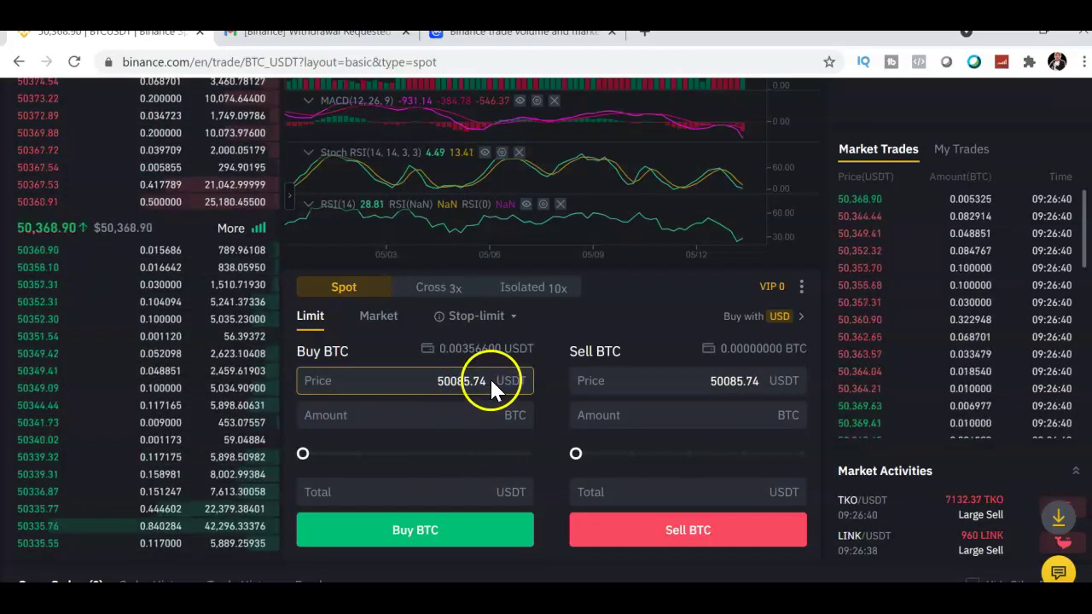
click(490, 380)
key(BackSpace)
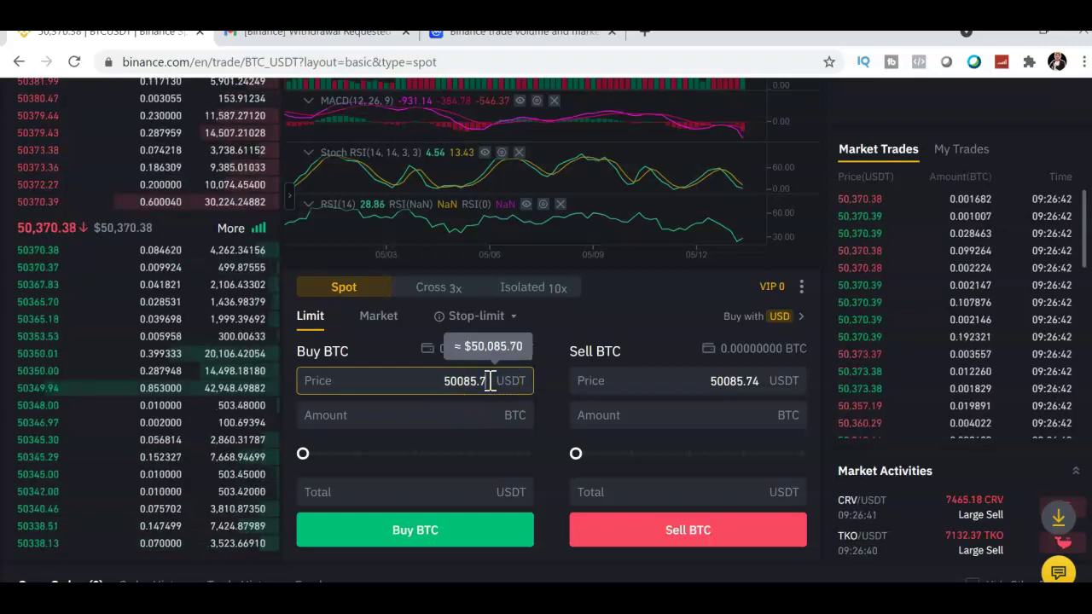
key(BackSpace)
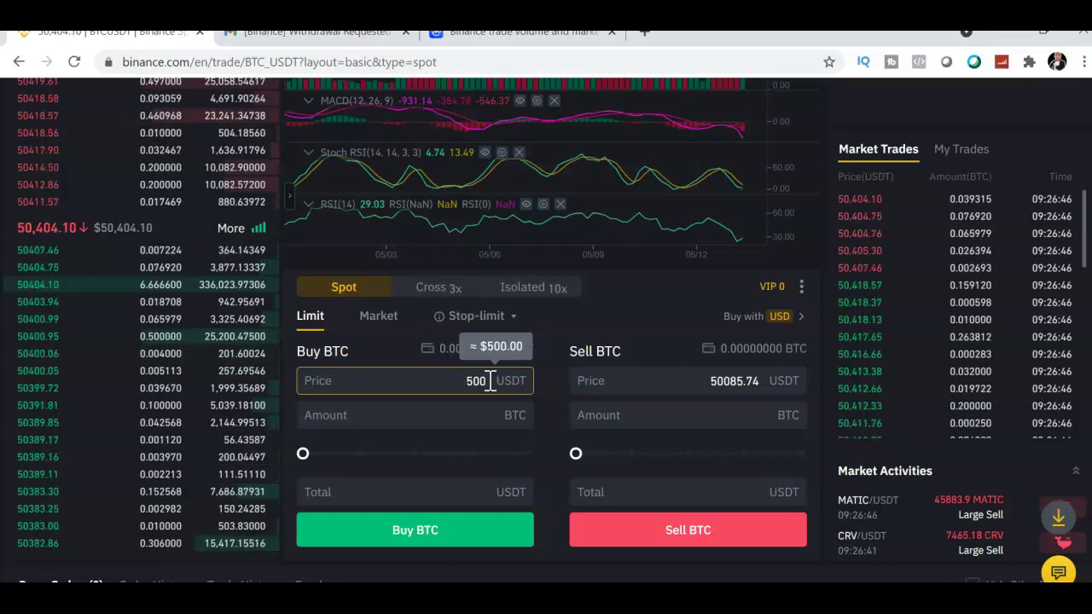
text(372)
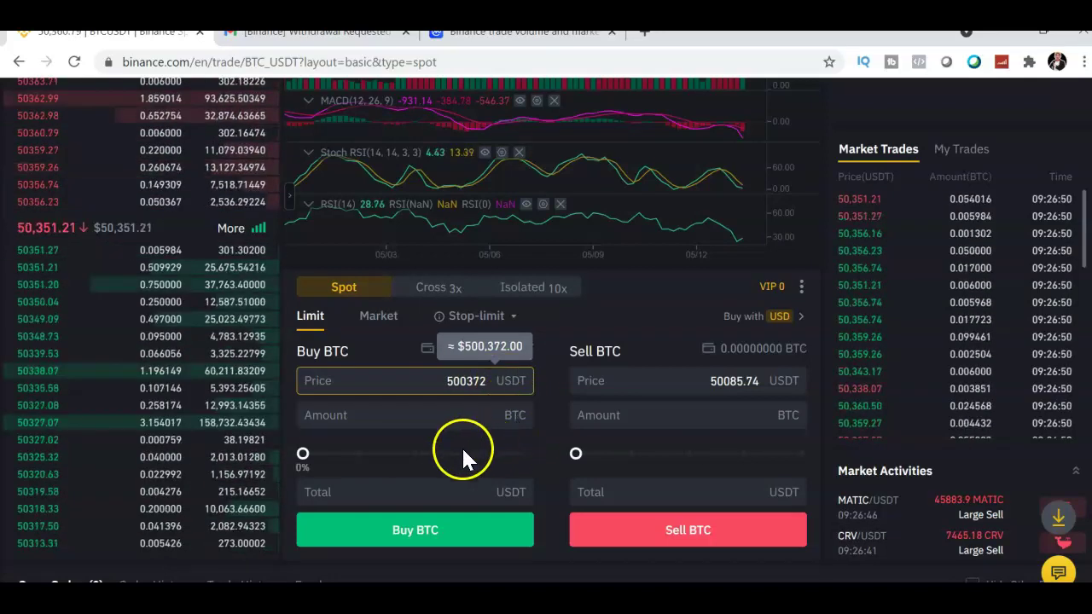
Step: Set the Buy BTC amount to the full available balance, enter a total of 100 USDT, and try to place the buy order
drag(301, 452, 333, 457)
drag(475, 448, 550, 456)
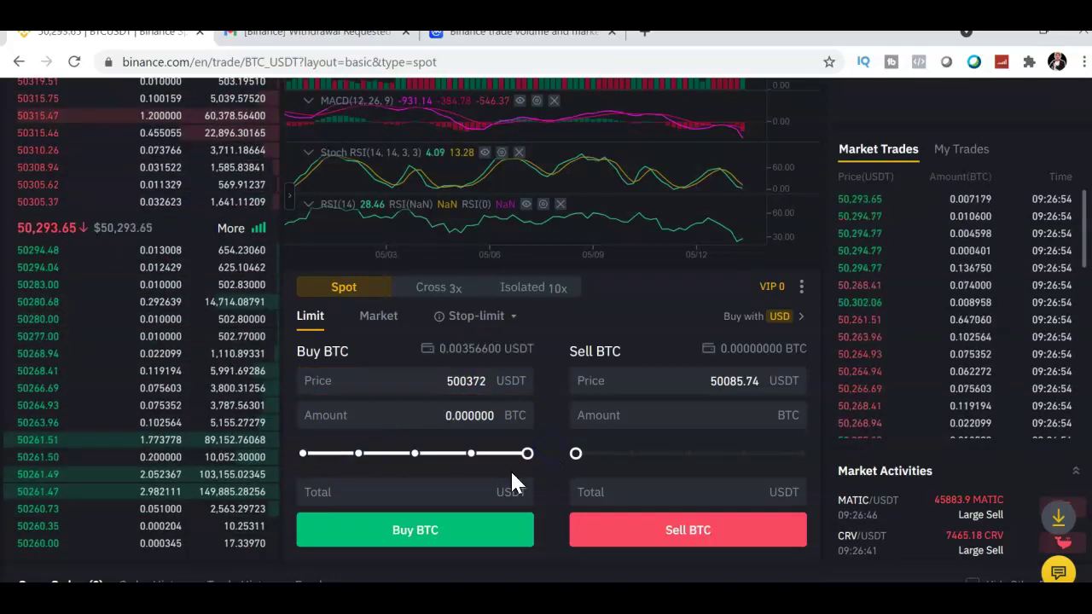
click(388, 490)
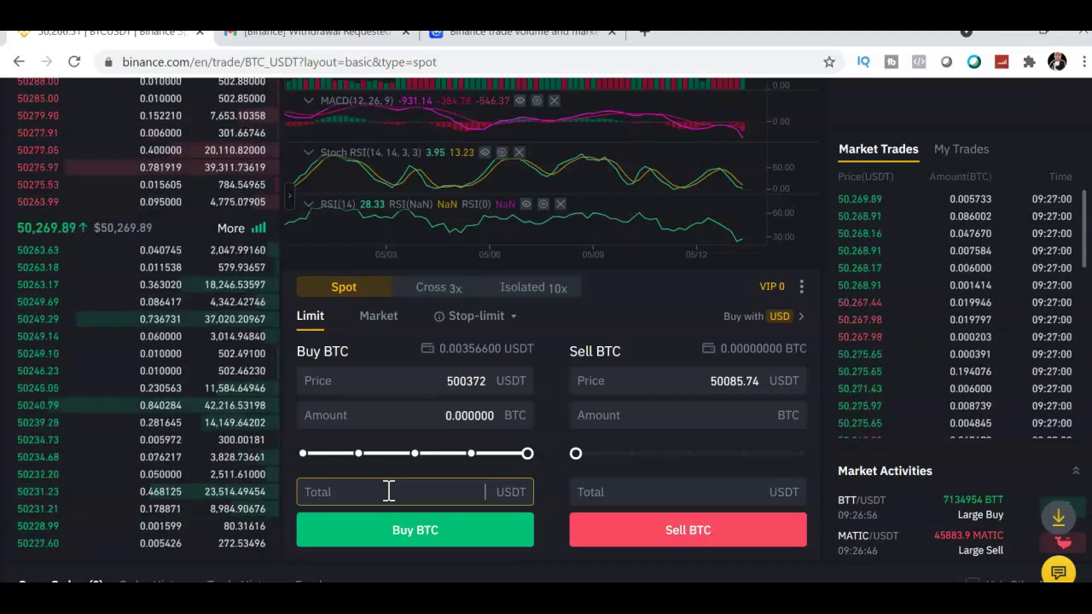
text(100)
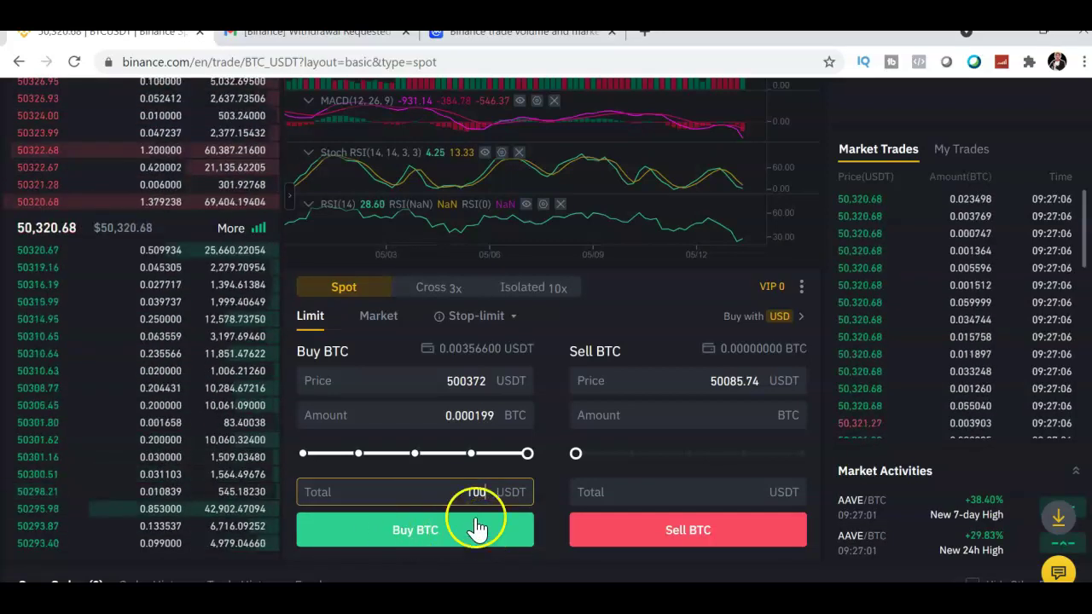
click(454, 533)
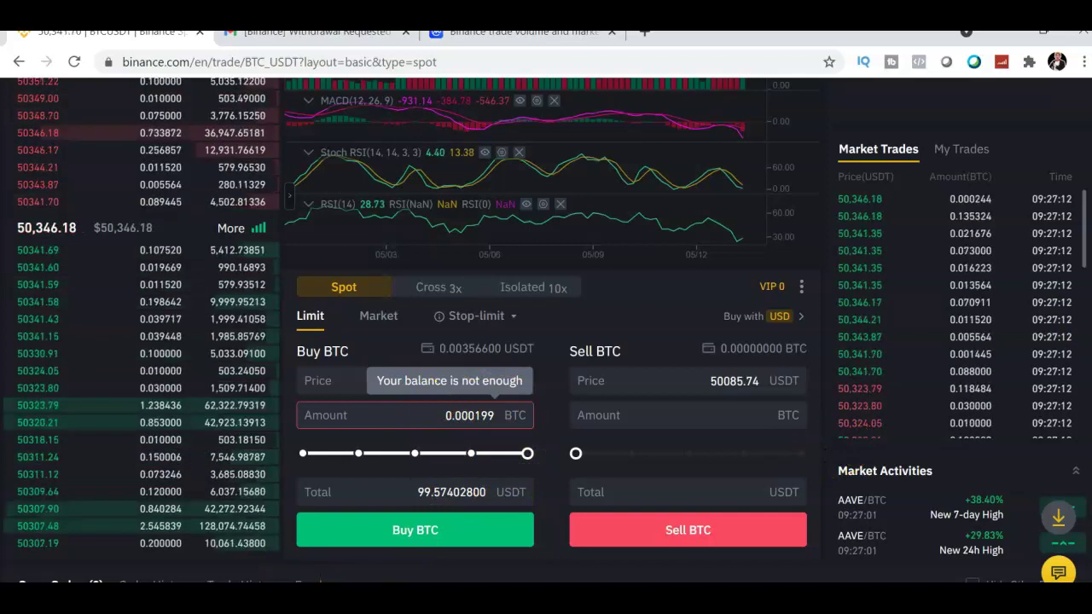
Step: Check the Open Orders list below the order form
scroll(546, 341, down, 2)
click(63, 467)
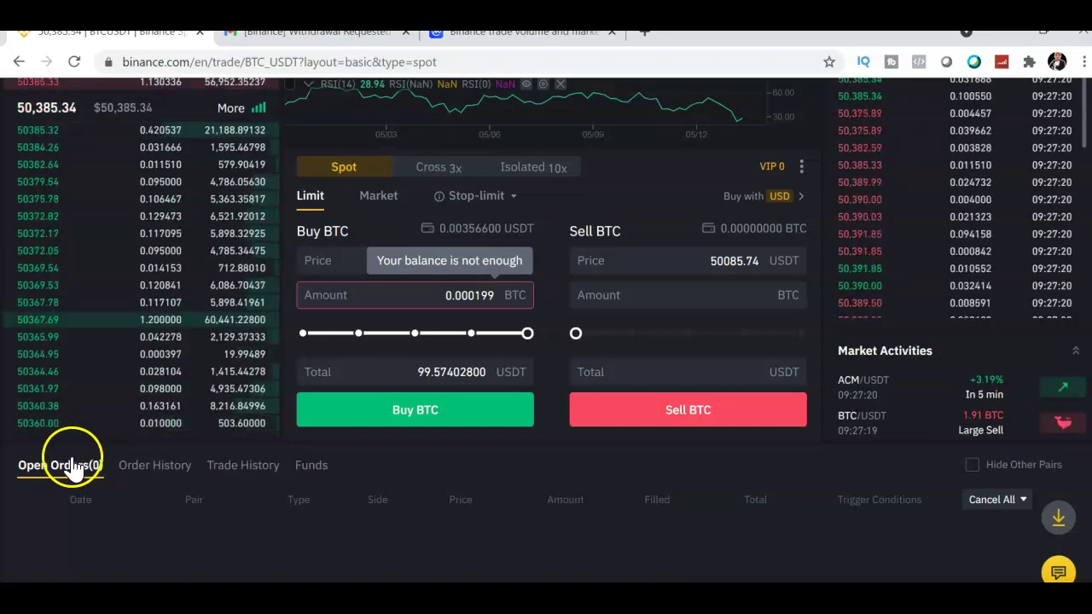
mouse_move(92, 317)
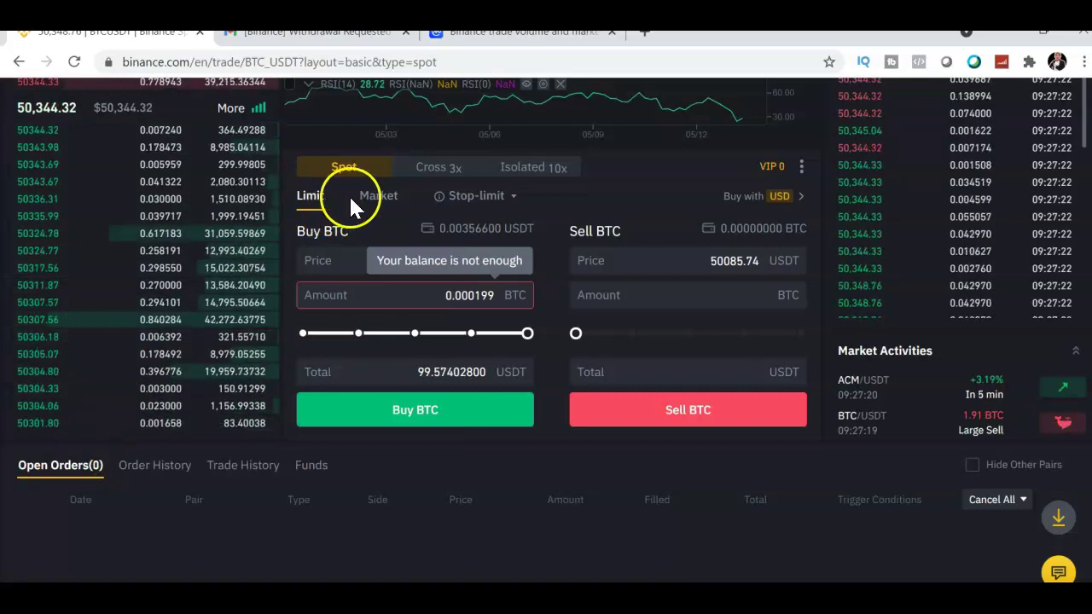
Step: Look over the Market and Stop-limit order forms and return to the Limit form
click(377, 203)
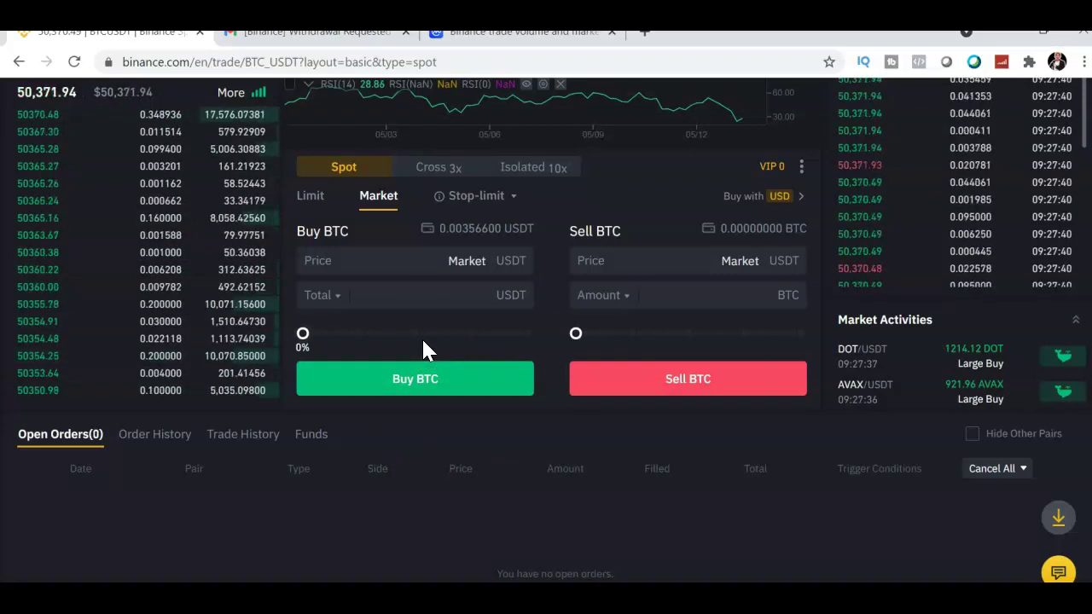
click(482, 196)
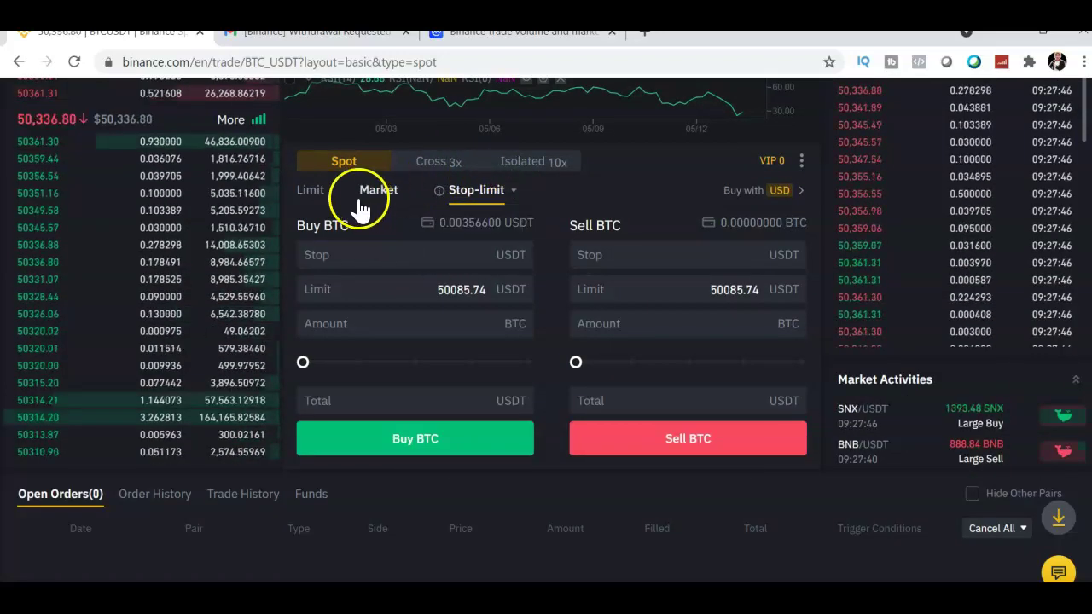
mouse_move(509, 204)
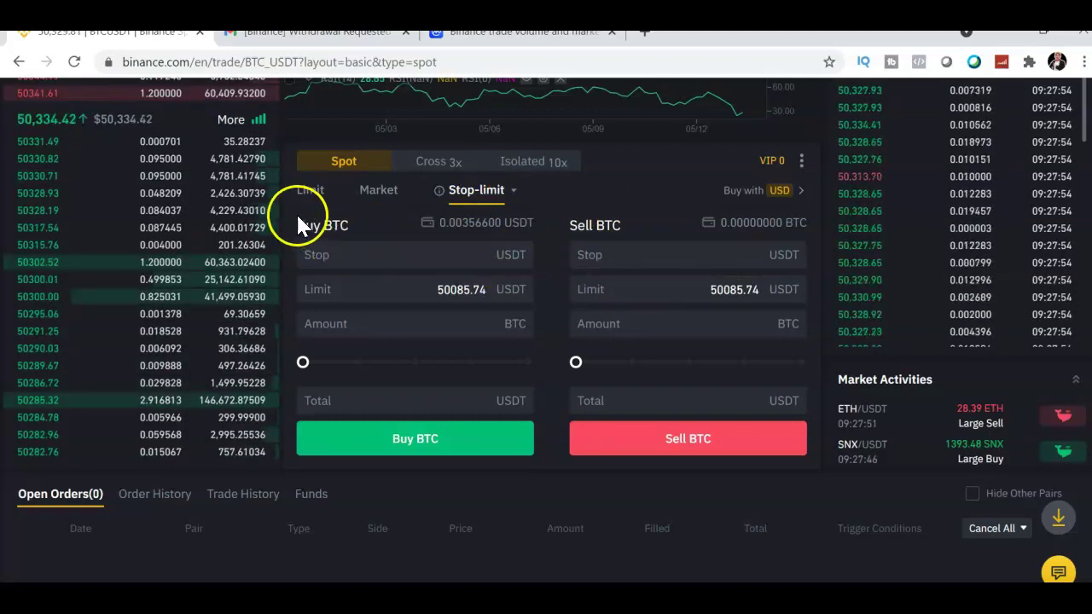
click(311, 191)
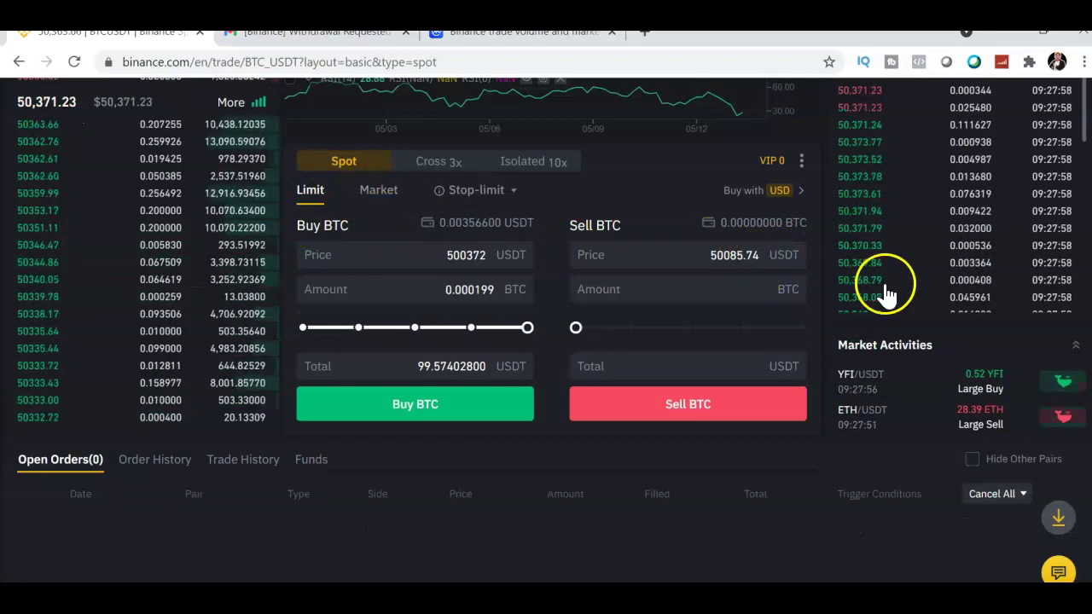
Step: Set the Sell BTC limit price to 52000 USDT and the amount to the full available balance
scroll(552, 309, up, 1)
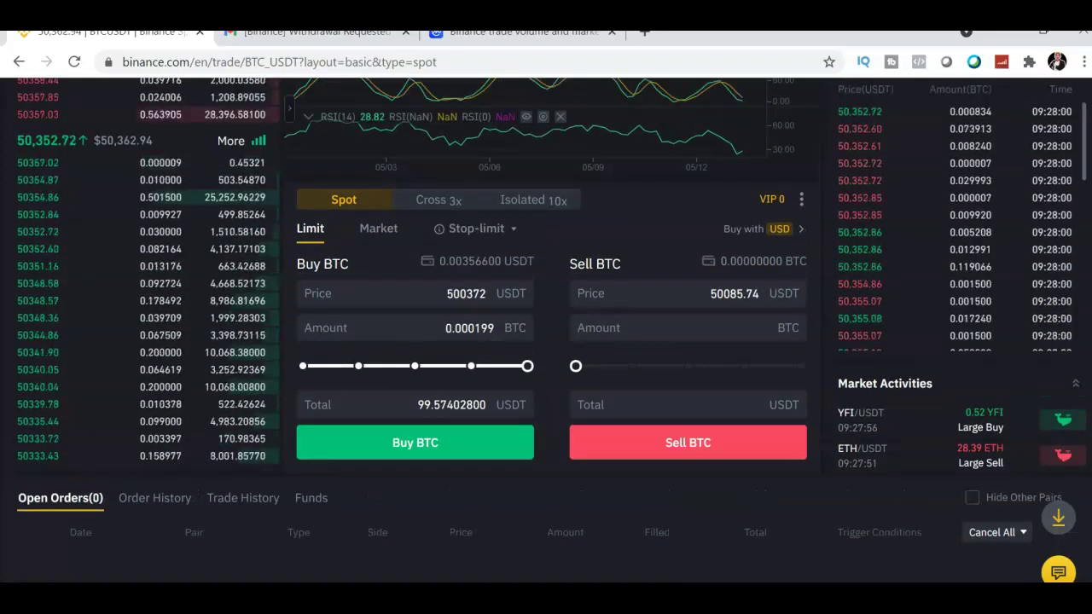
click(763, 292)
click(762, 292)
key(BackSpace)
key(BackSpace)
key(BackSpace)
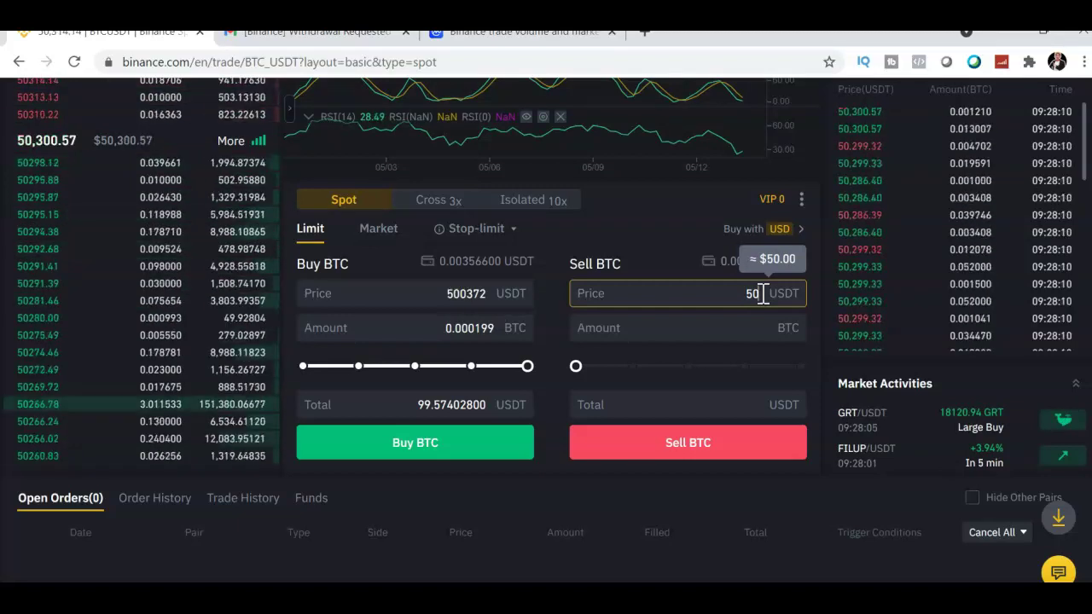
text(2000)
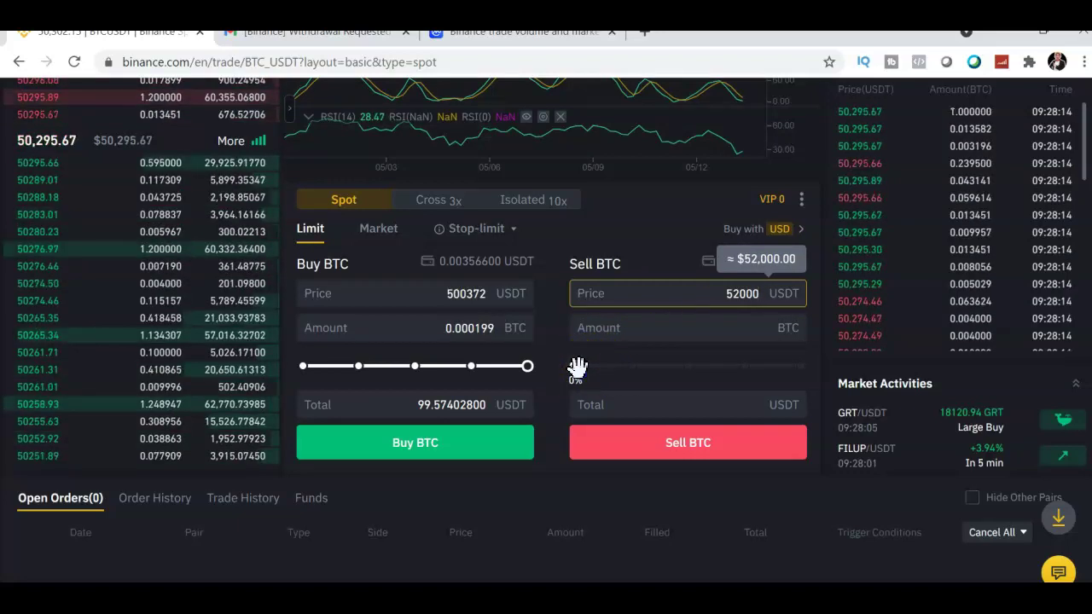
drag(577, 366, 841, 373)
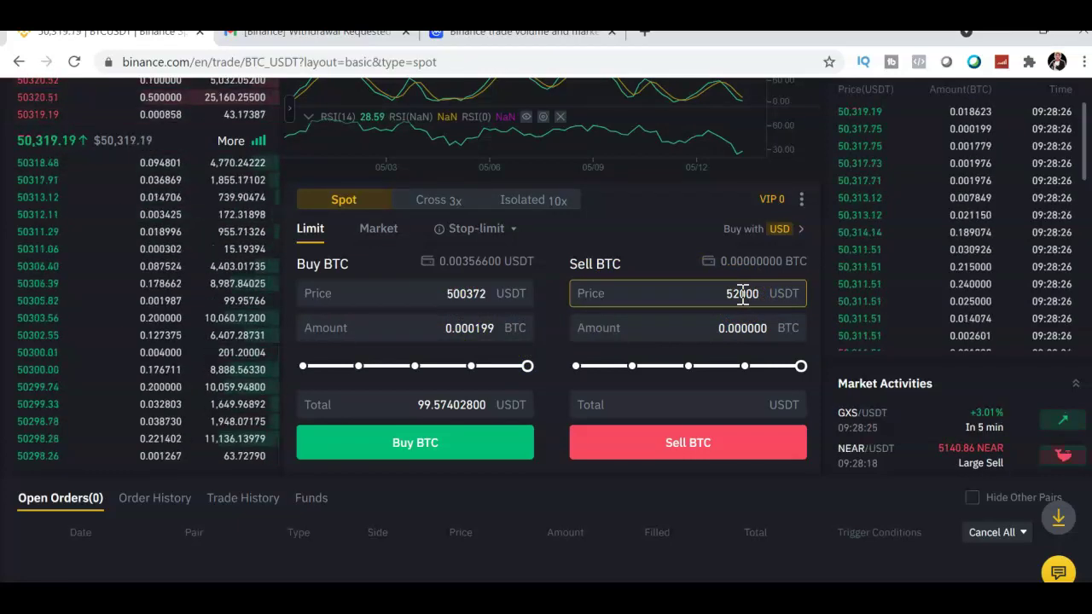
Step: Switch to the Market order form and examine its Sell BTC fields
click(373, 232)
click(673, 324)
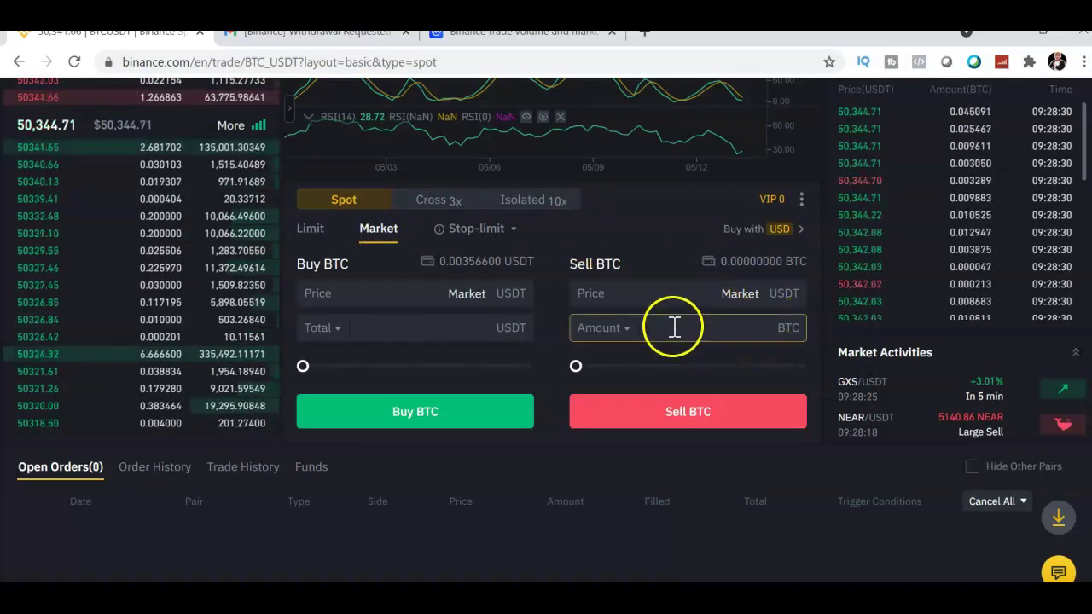
click(671, 391)
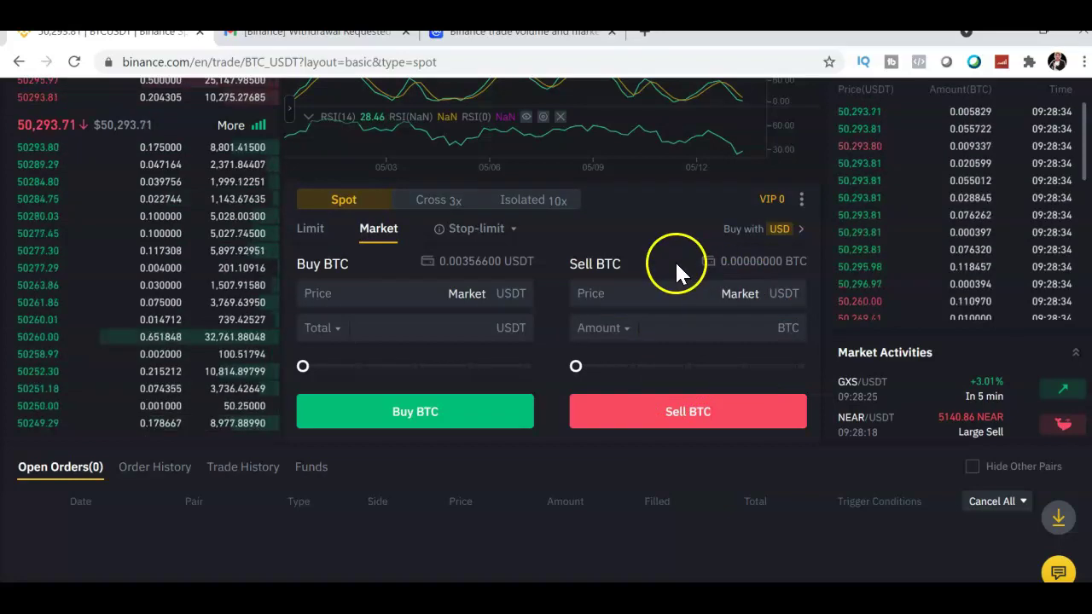
Step: Choose the Stop-limit order type, try a Sell BTC stop price of 53000 USDT, and replace it with 51000 USDT
click(512, 243)
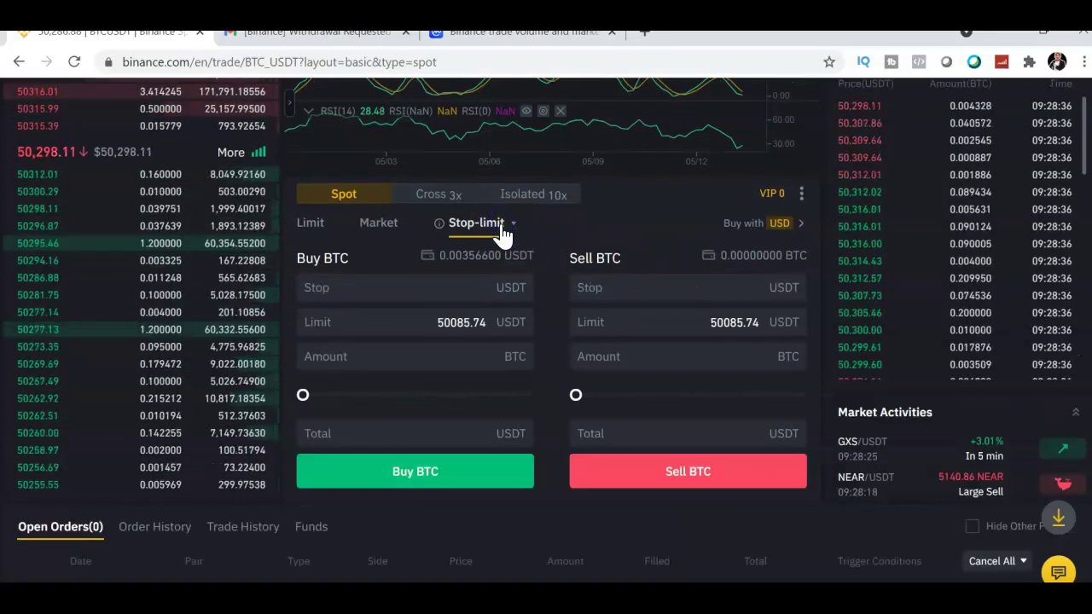
click(502, 227)
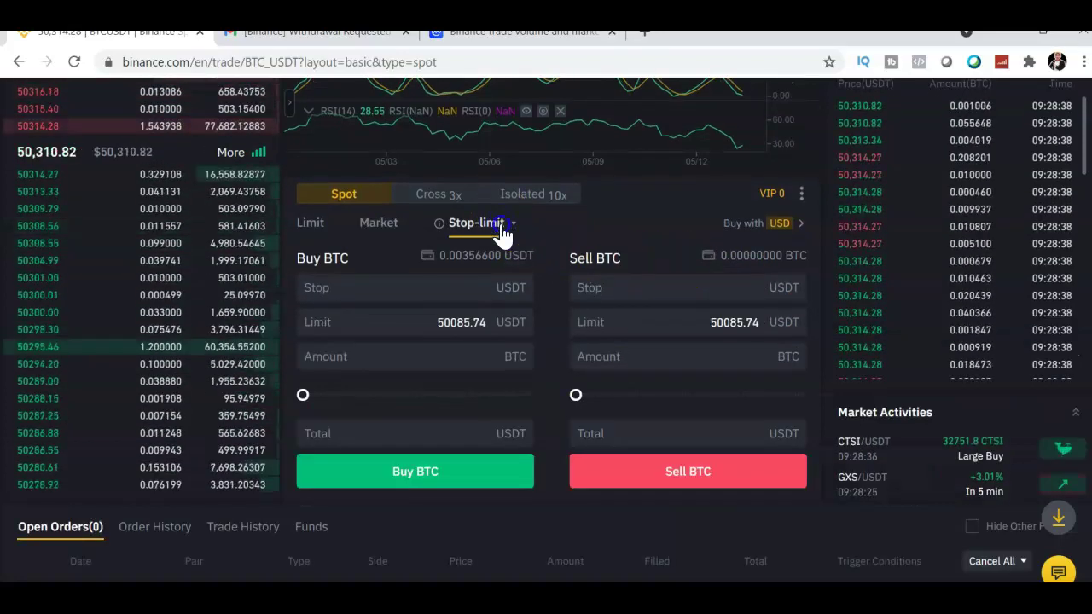
click(665, 287)
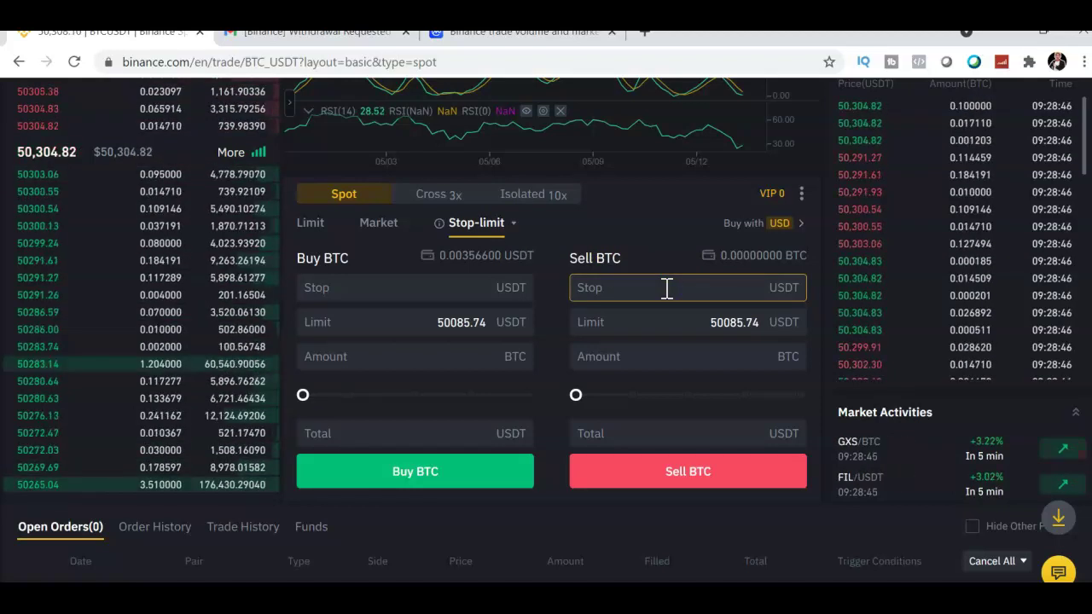
text(53000)
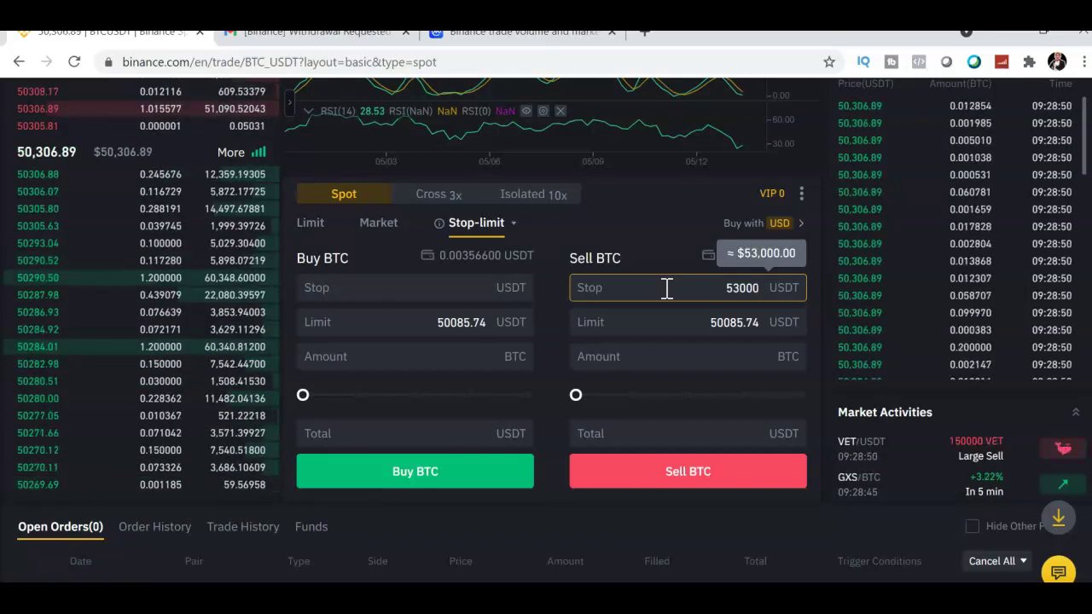
key(BackSpace)
key(BackSpace)
key(BackSpace)
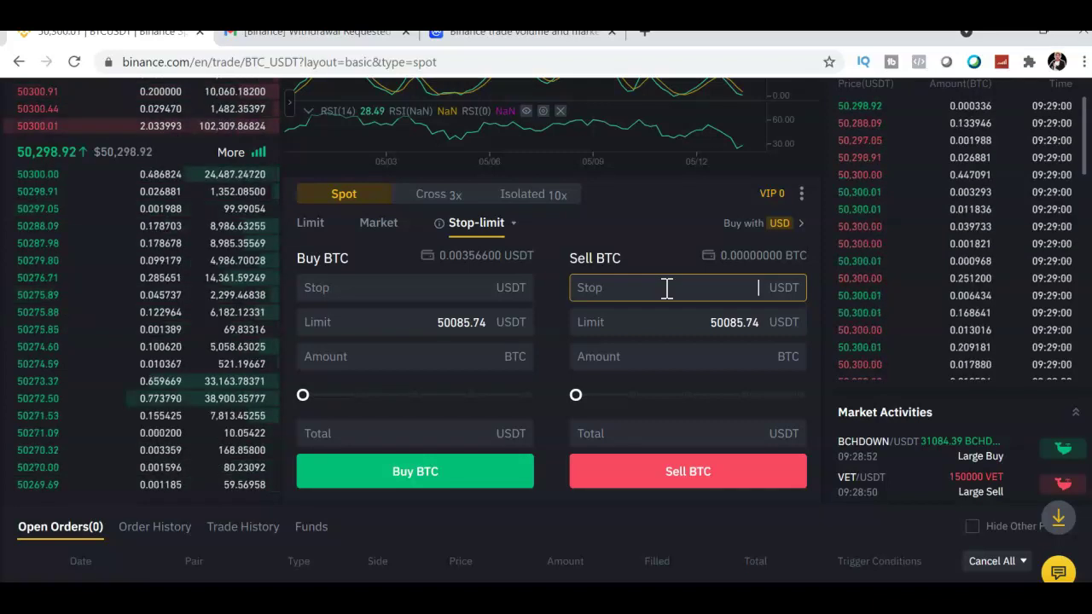
text(51000)
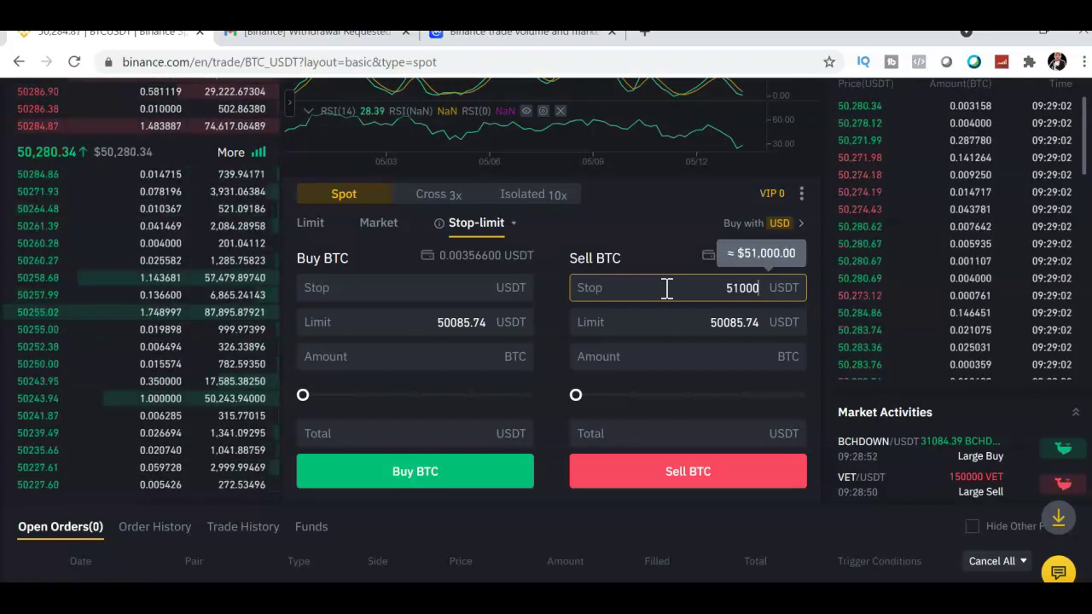
Step: Set the Sell BTC limit price to 50500 USDT and the sell amount to the full available balance
click(765, 324)
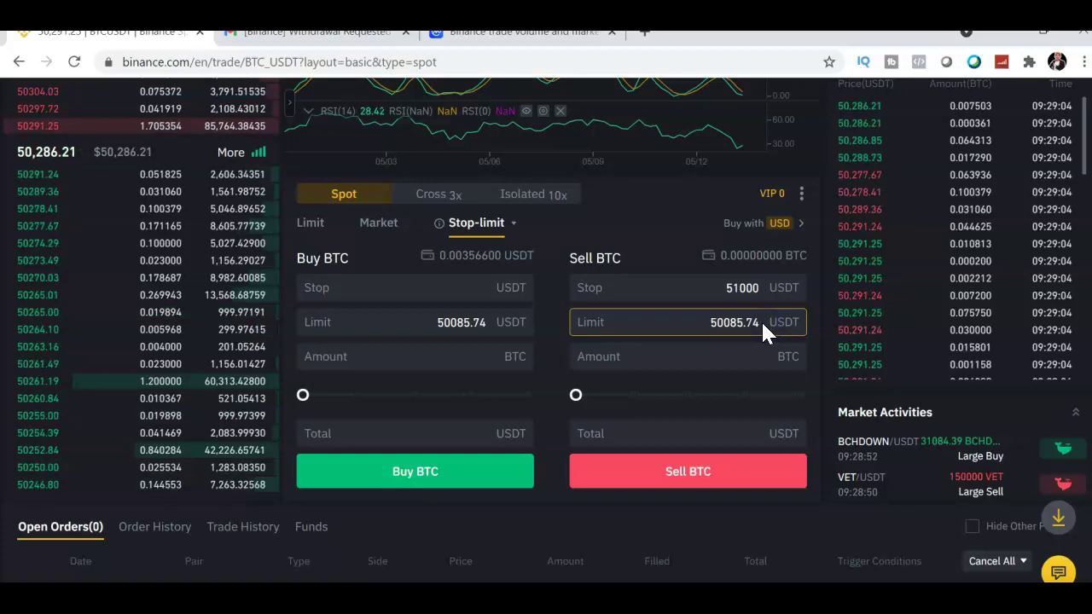
key(BackSpace)
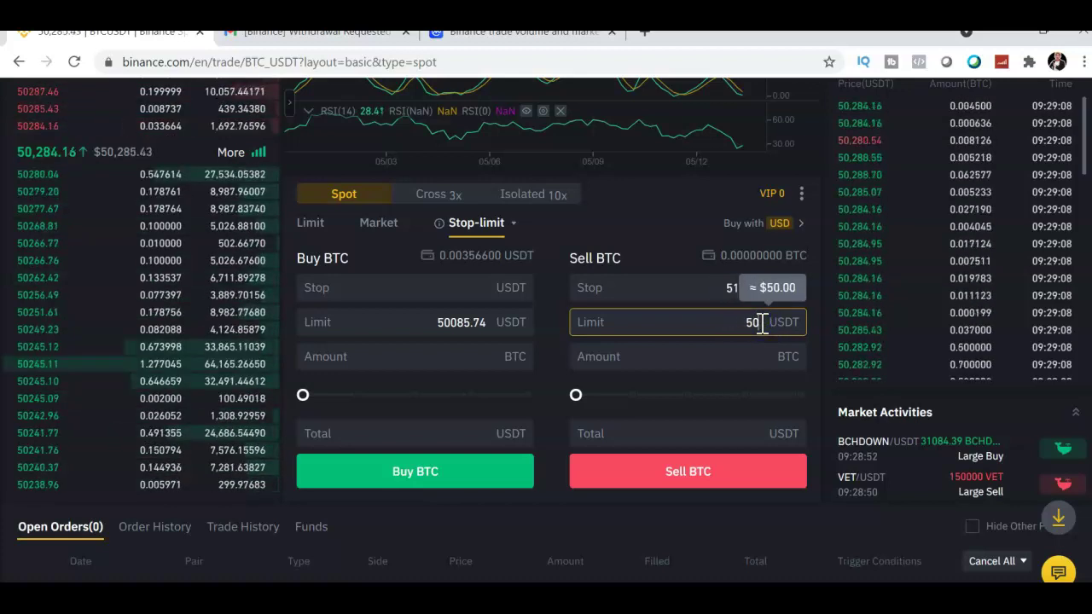
text(500)
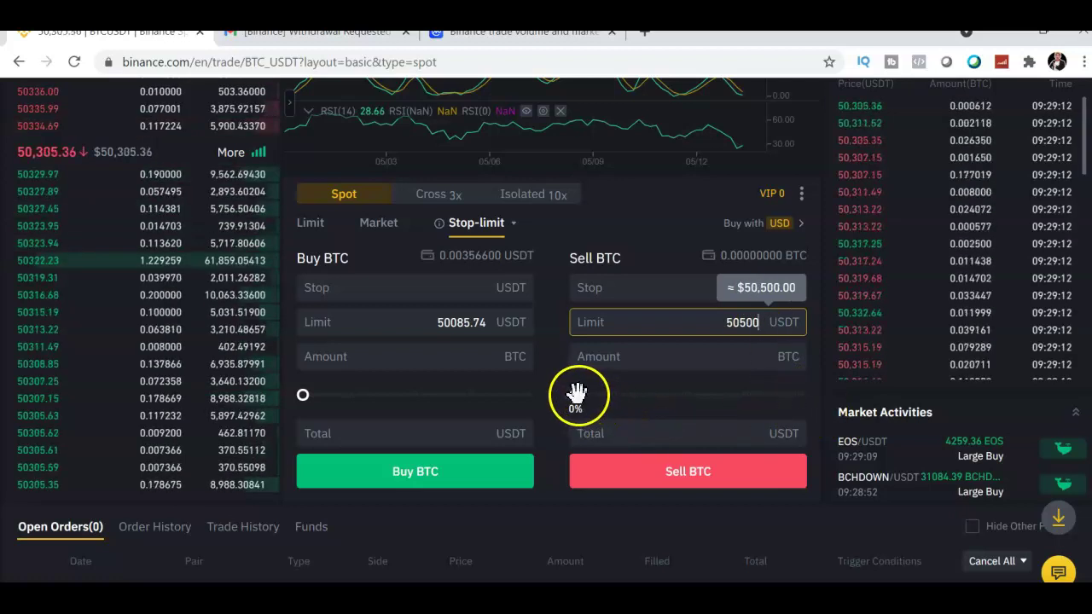
drag(577, 395, 807, 397)
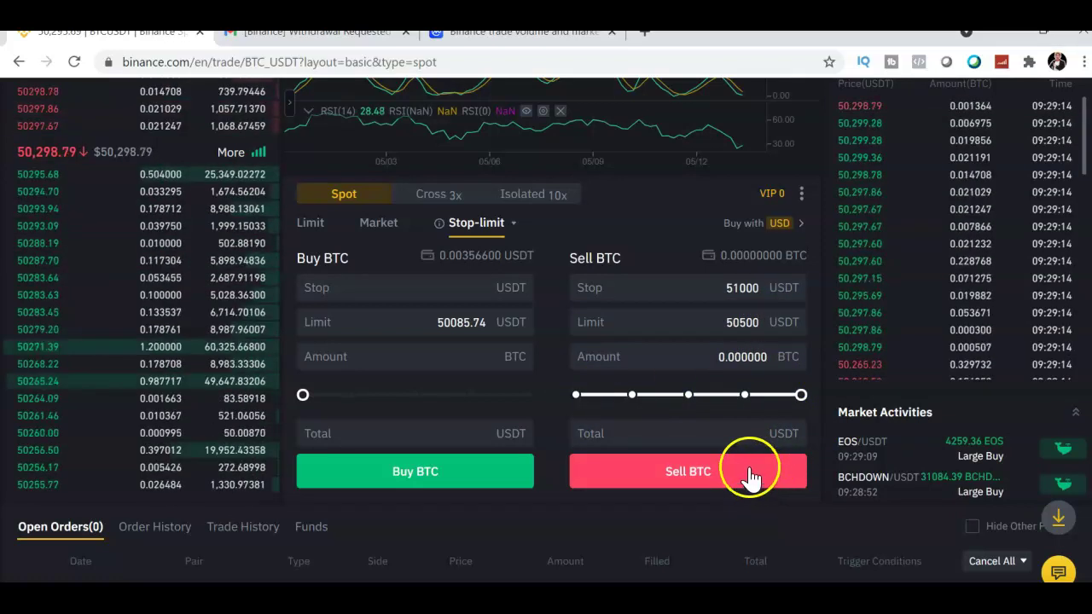
Step: Try a different second digit in the Sell BTC stop price, restore it to 51000 USDT, and go to the limit price
click(757, 290)
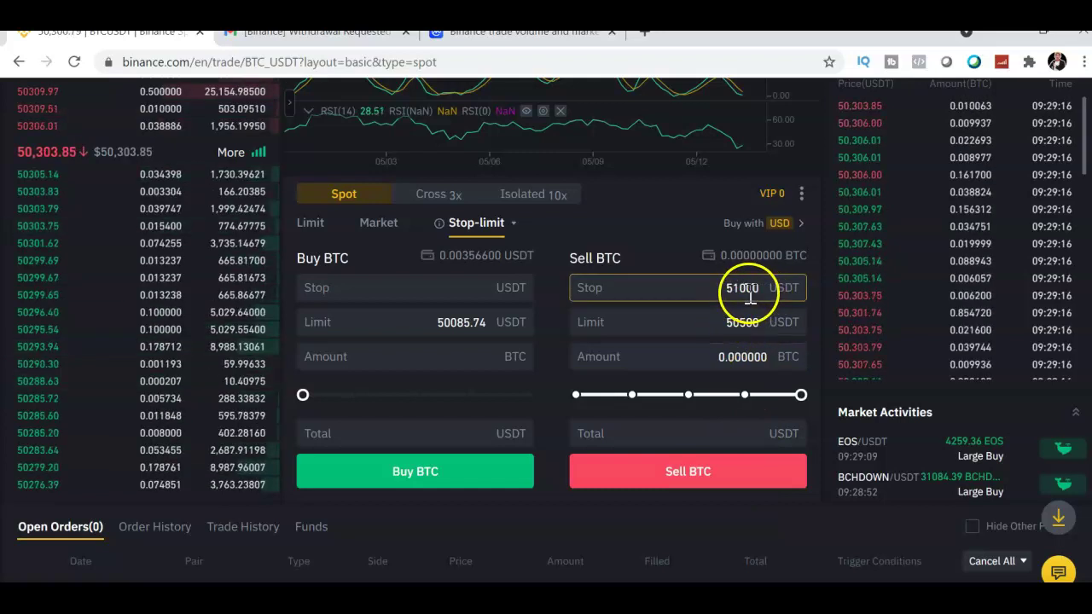
click(733, 290)
key(BackSpace)
text(0)
key(BackSpace)
text(1)
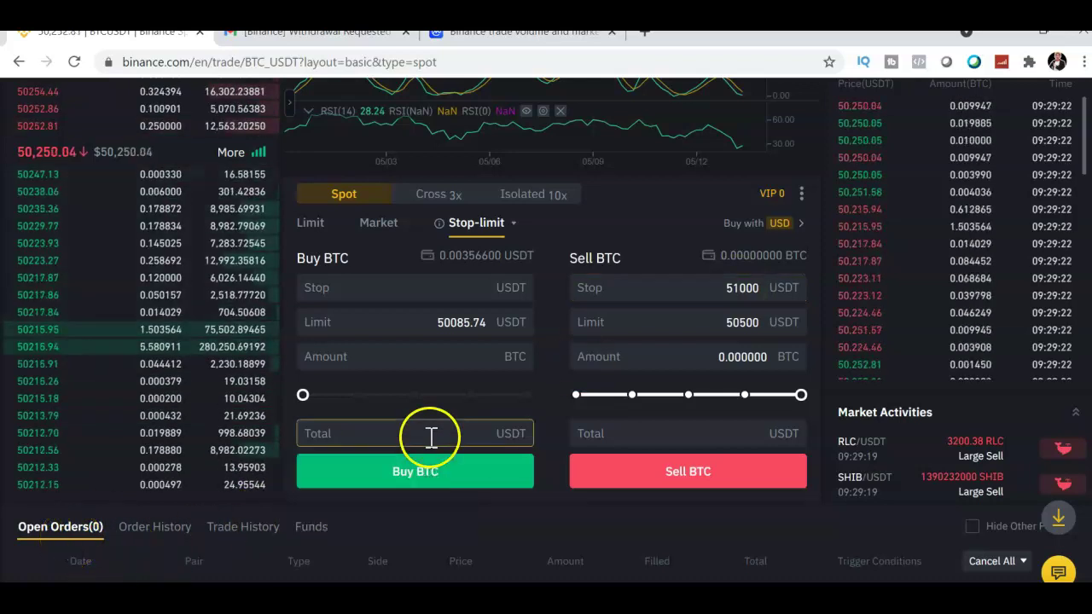
click(723, 320)
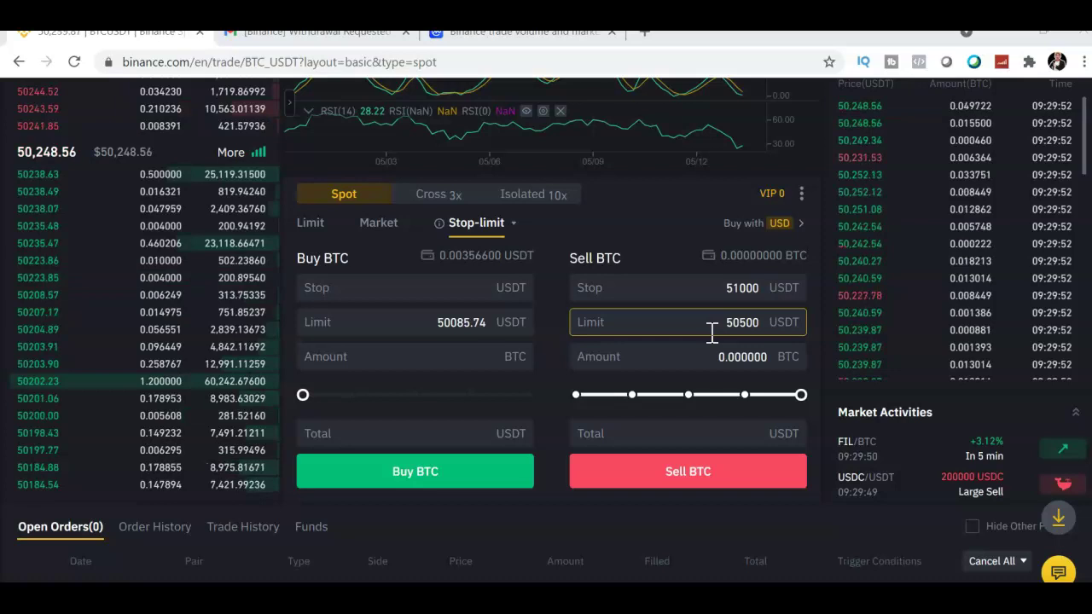
Step: Switch the spot order type to OCO and set the Sell BTC price to 55000 USDT
click(495, 232)
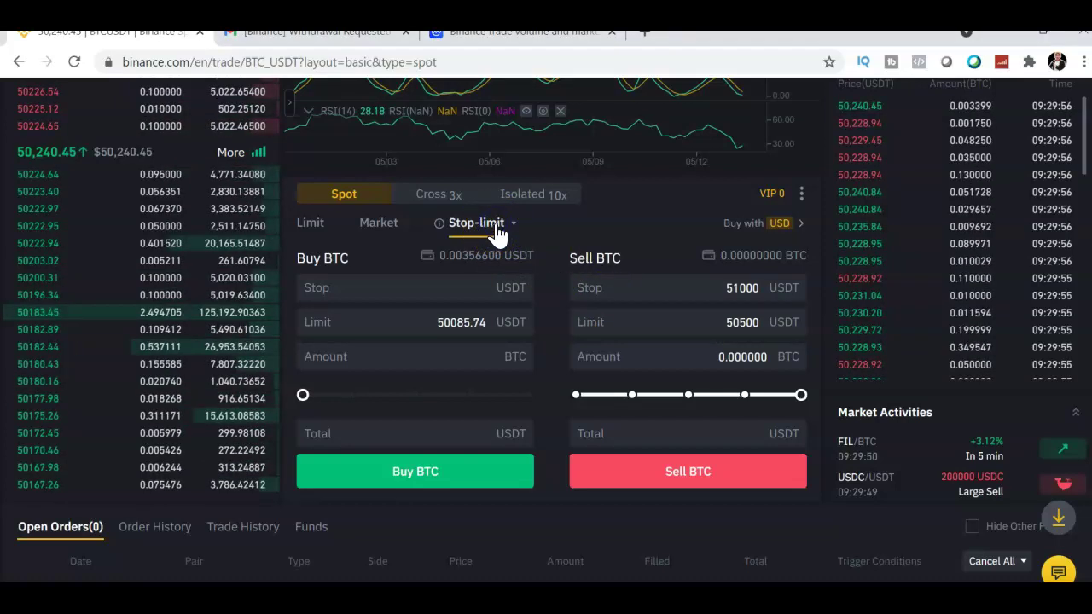
click(472, 289)
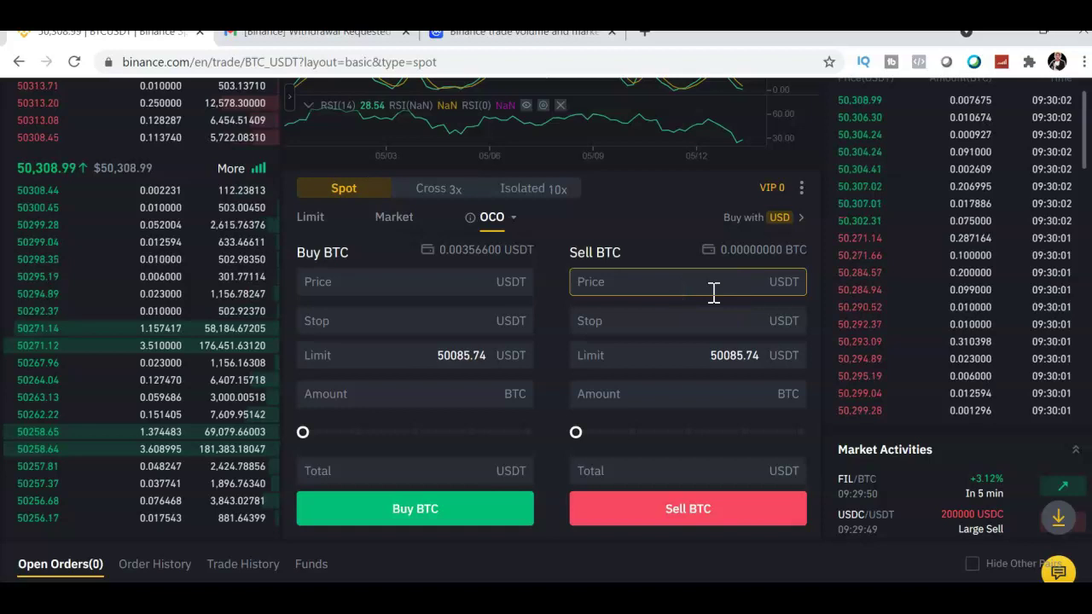
click(713, 292)
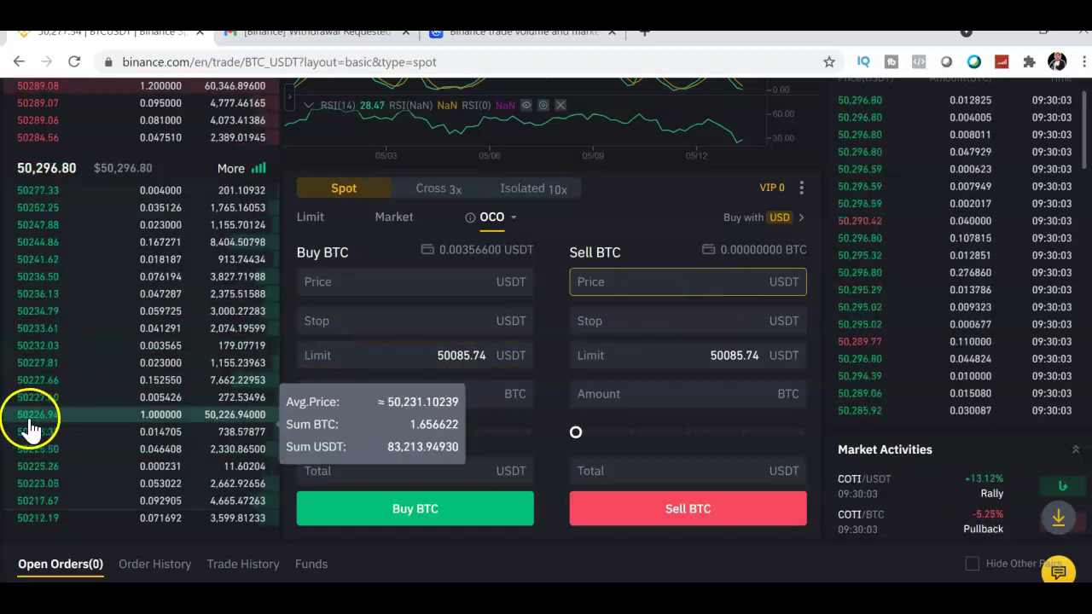
click(721, 292)
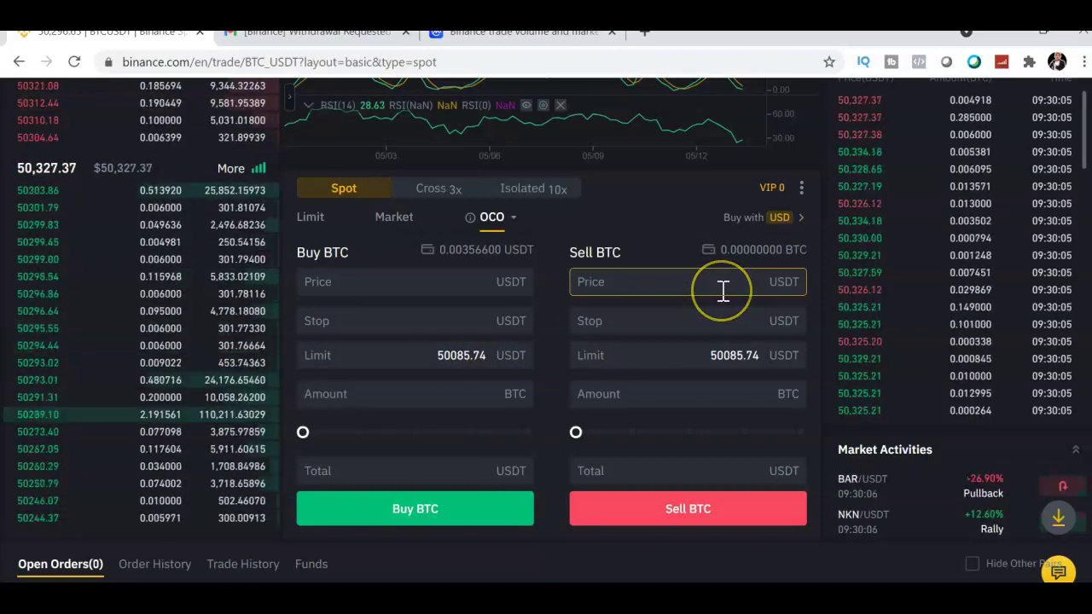
text(55)
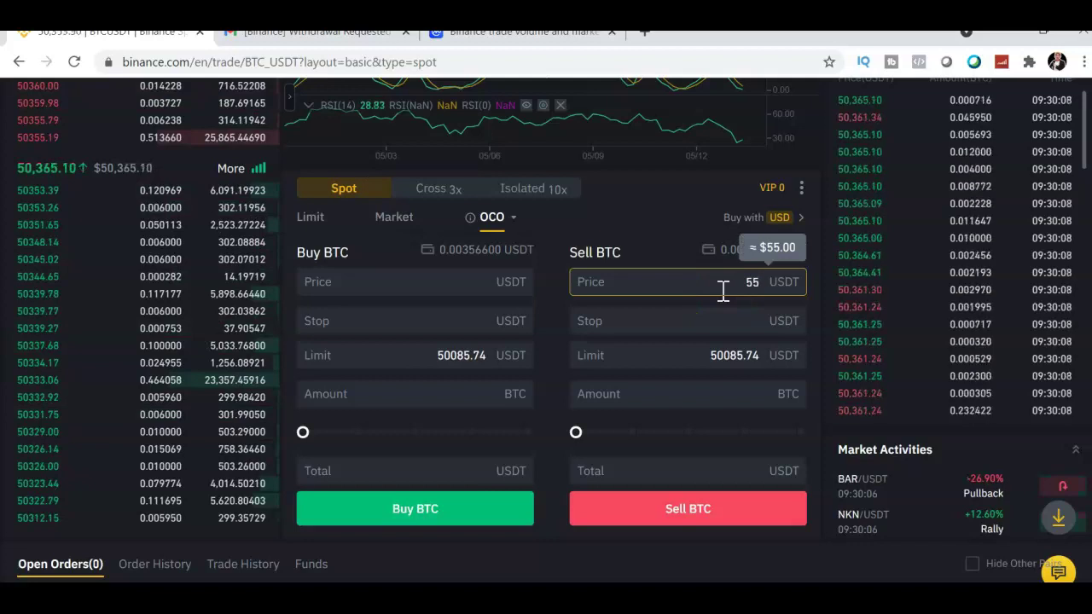
text(000)
Step: Set the Sell BTC stop price of the OCO order to 49000 USDT
click(760, 316)
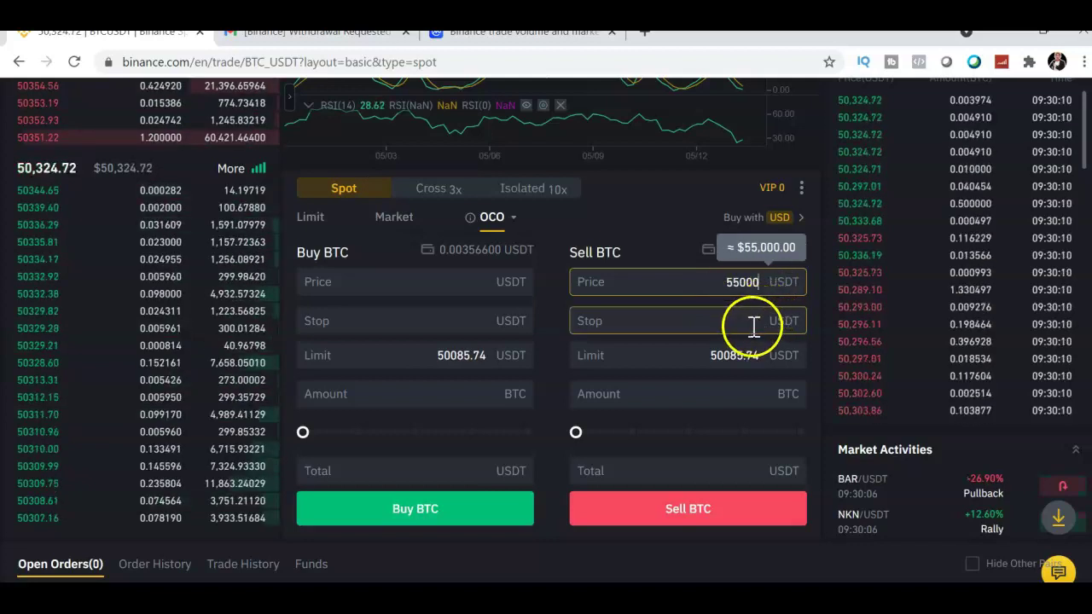
mouse_move(203, 482)
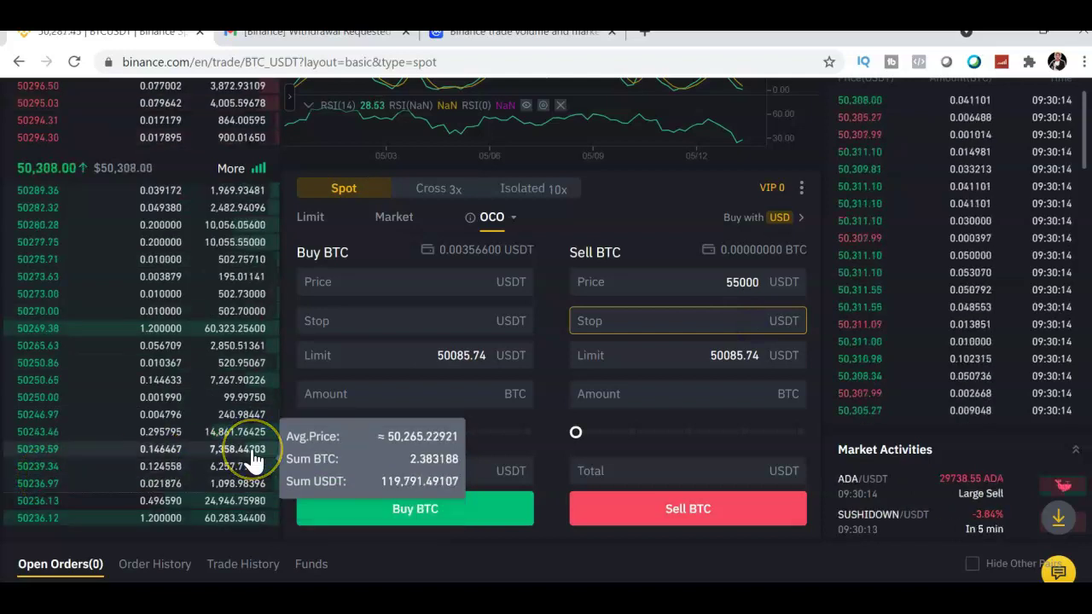
text(5)
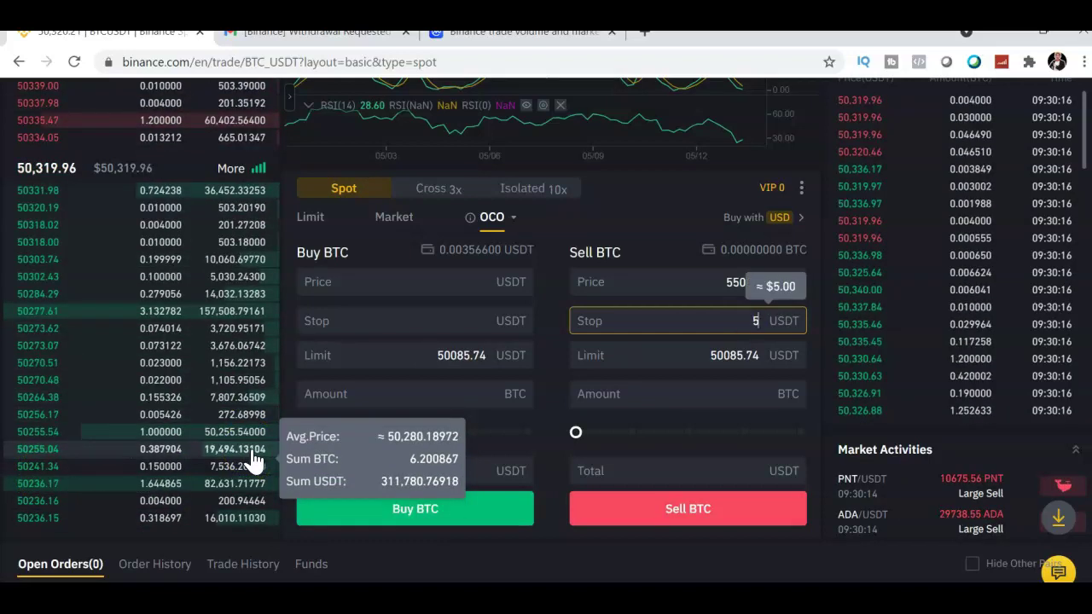
key(BackSpace)
text(4)
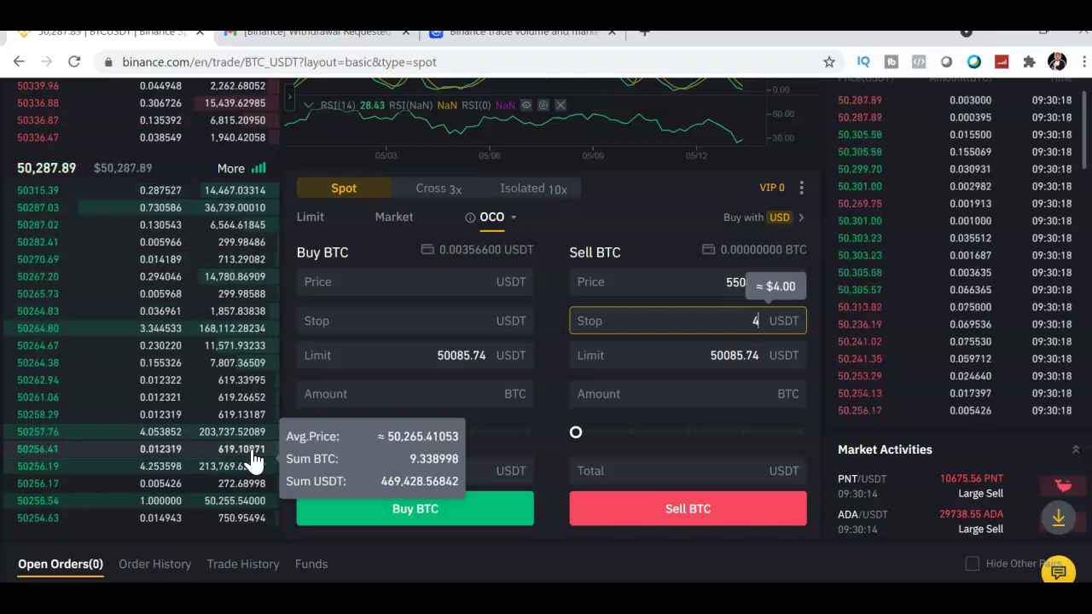
text(9000)
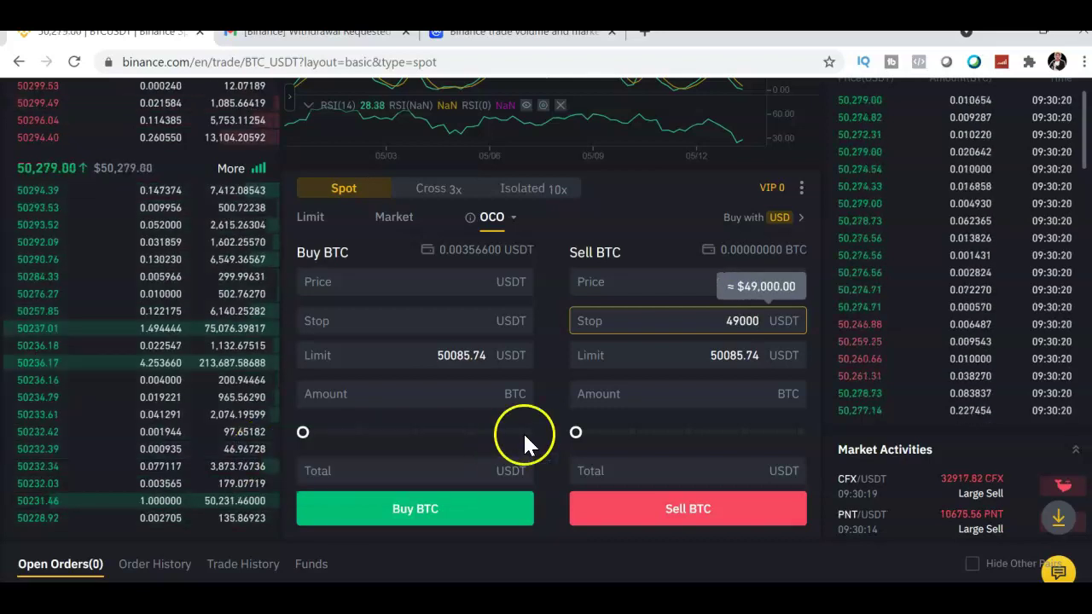
click(755, 354)
click(721, 321)
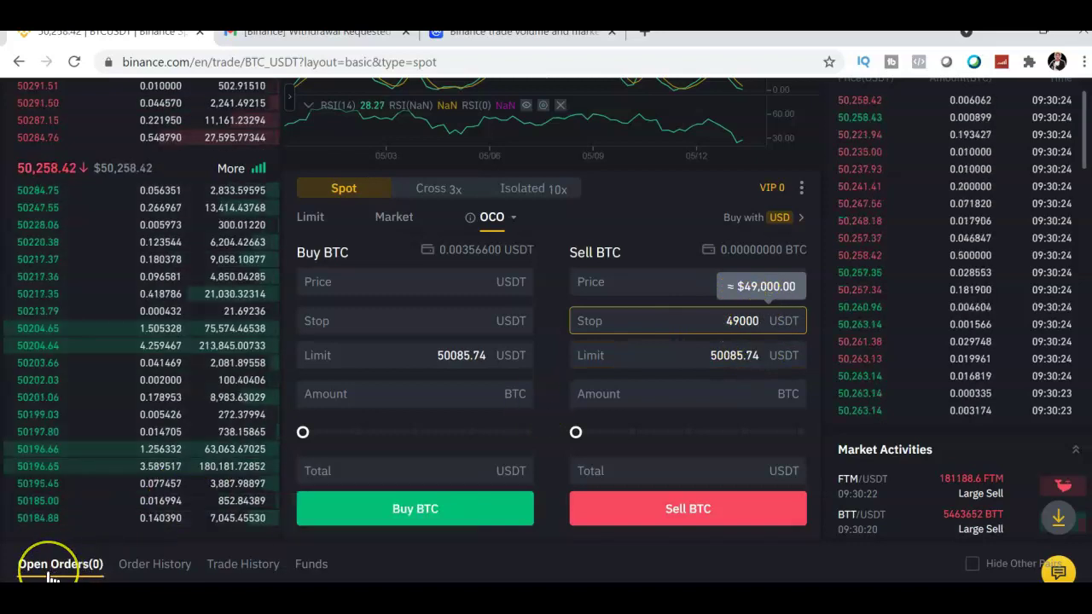
Step: Set the OCO Sell BTC limit price to 48000 USDT and the sell amount to the full available balance
click(758, 355)
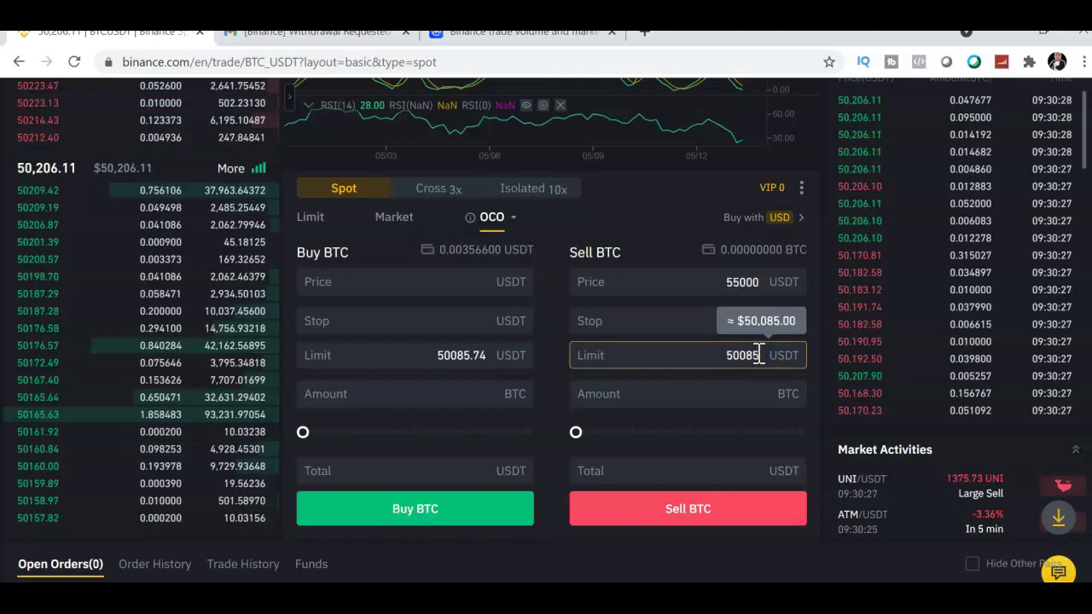
key(BackSpace)
key(BackSpace)
key(BackSpace)
key(BackSpace)
key(BackSpace)
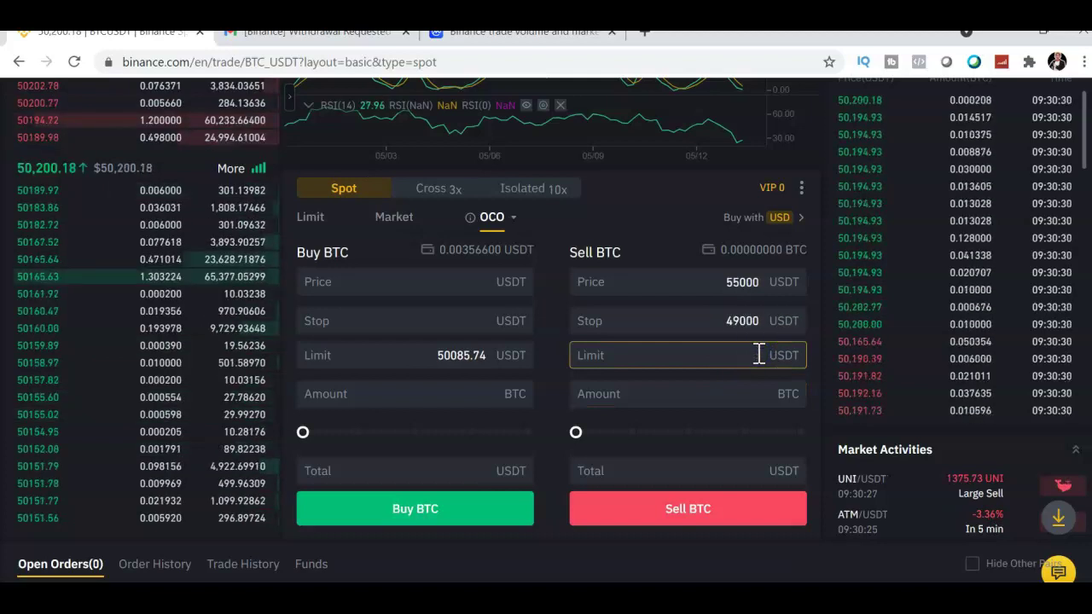
text(4800)
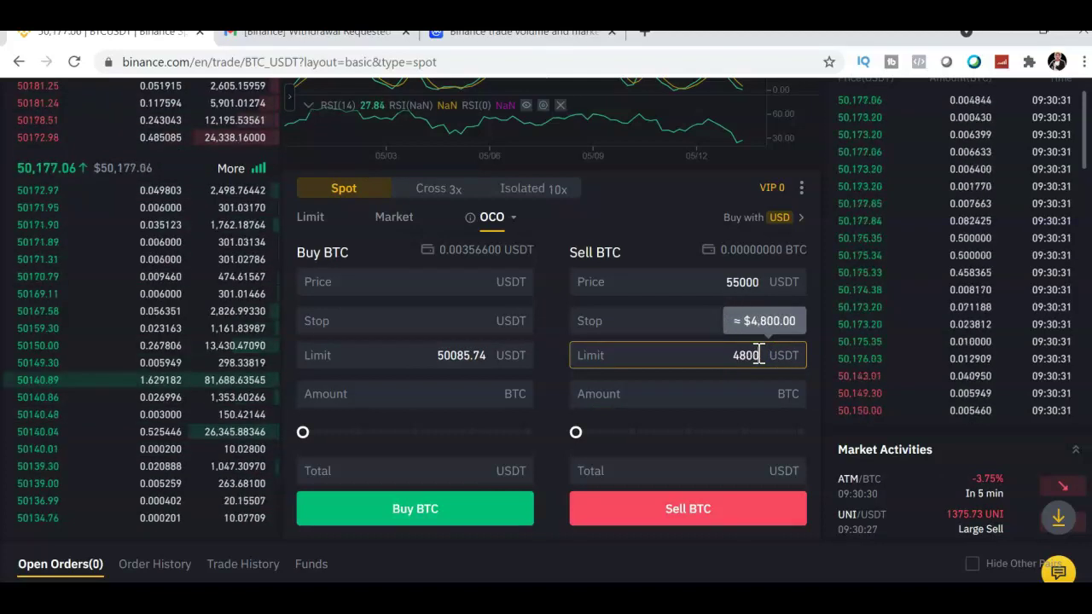
text(0)
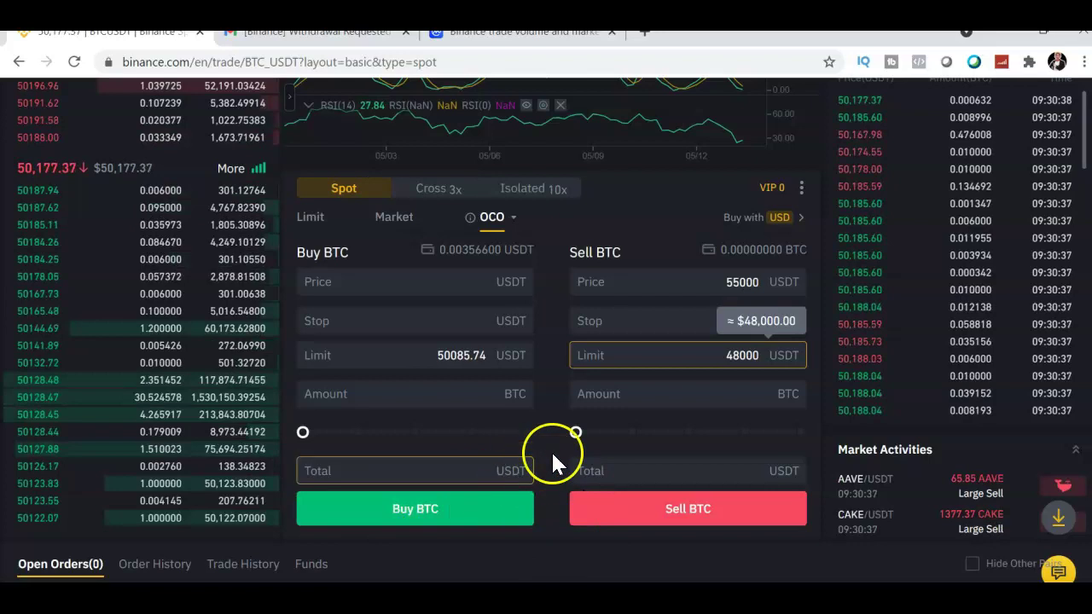
drag(575, 432, 810, 458)
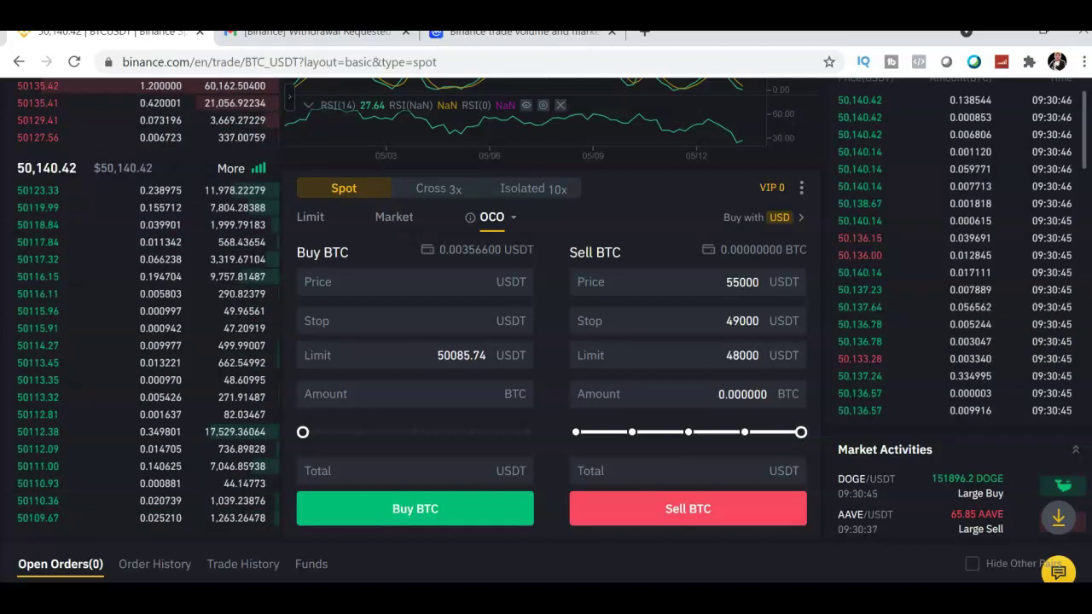
scroll(812, 448, up, 3)
scroll(1089, 108, up, 5)
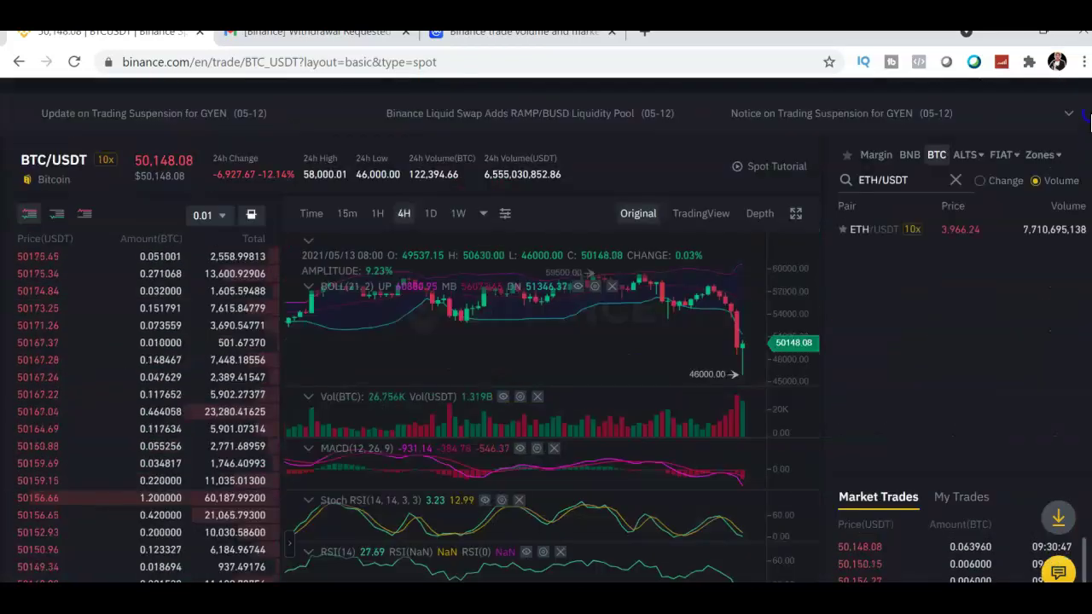
scroll(1089, 108, down, 3)
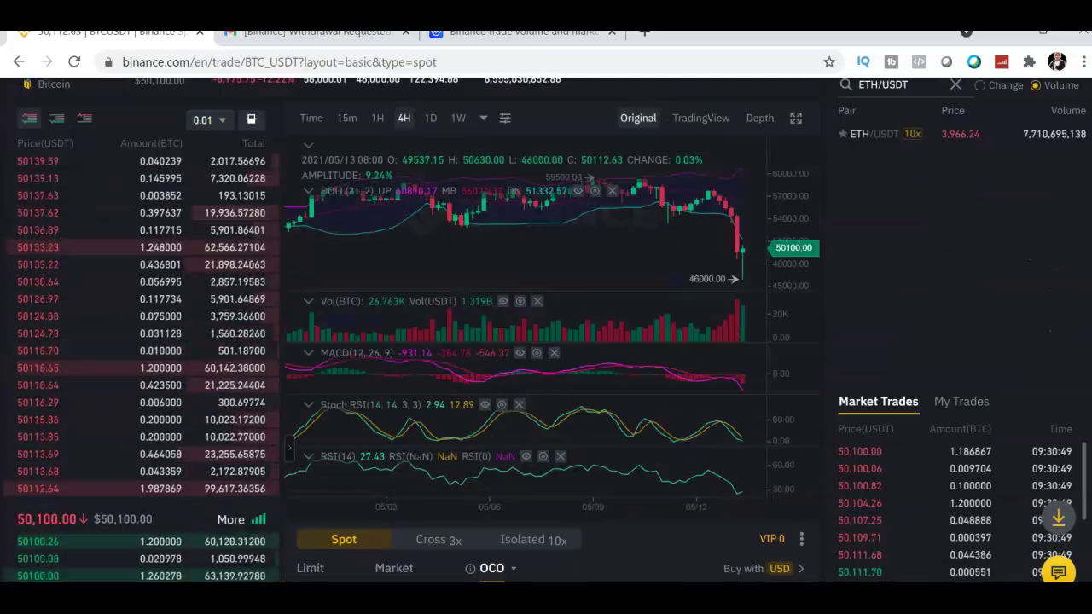
scroll(315, 580, down, 2)
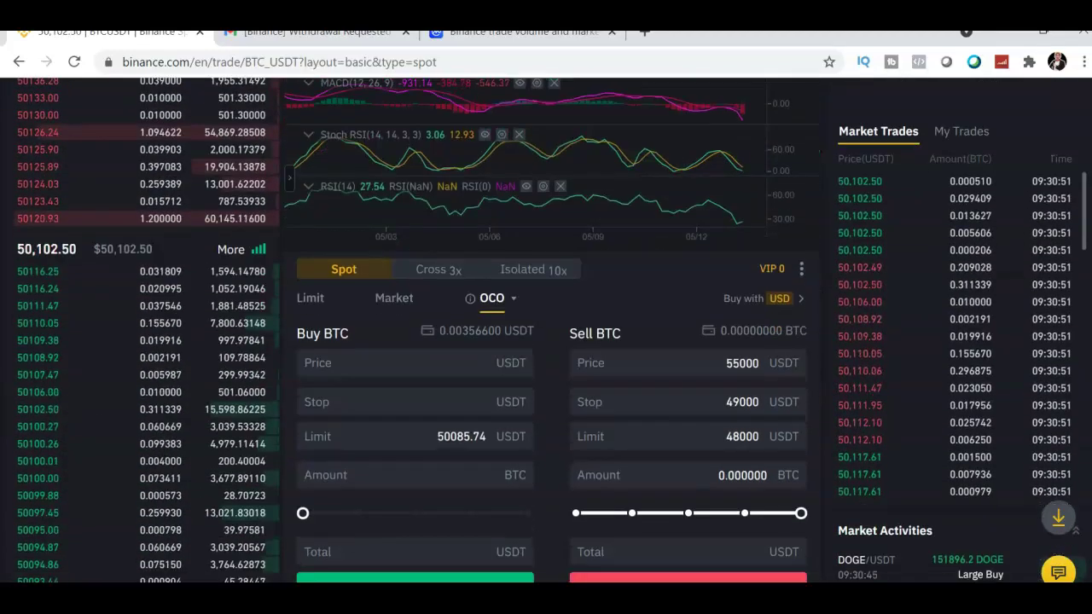
scroll(316, 580, down, 1)
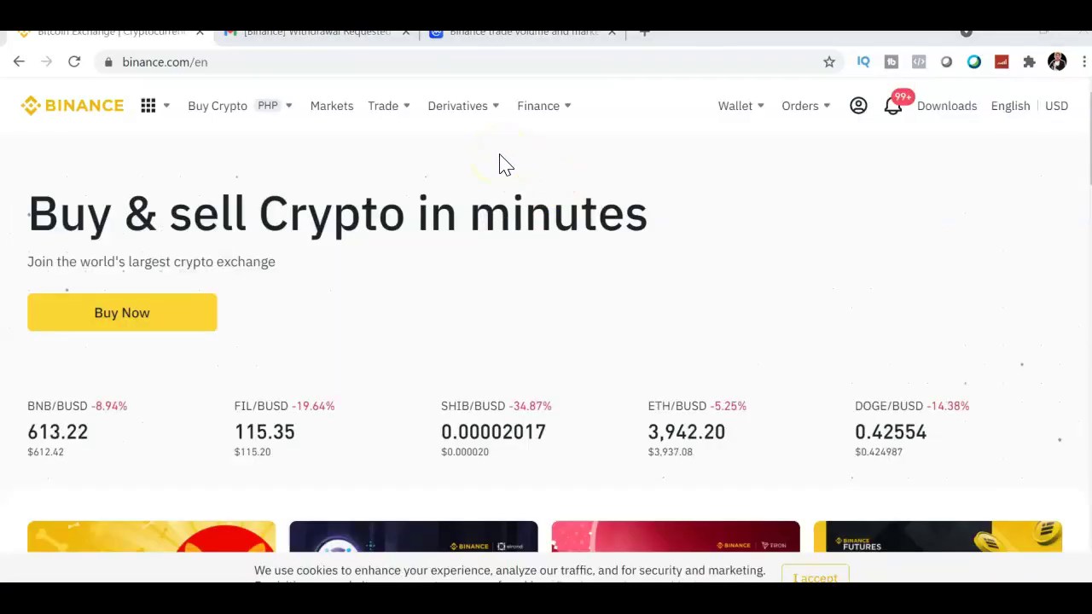
Step: Open the USDⓈ-M Futures trading page and examine the BTCUSDT price chart and the Market order form
mouse_move(486, 123)
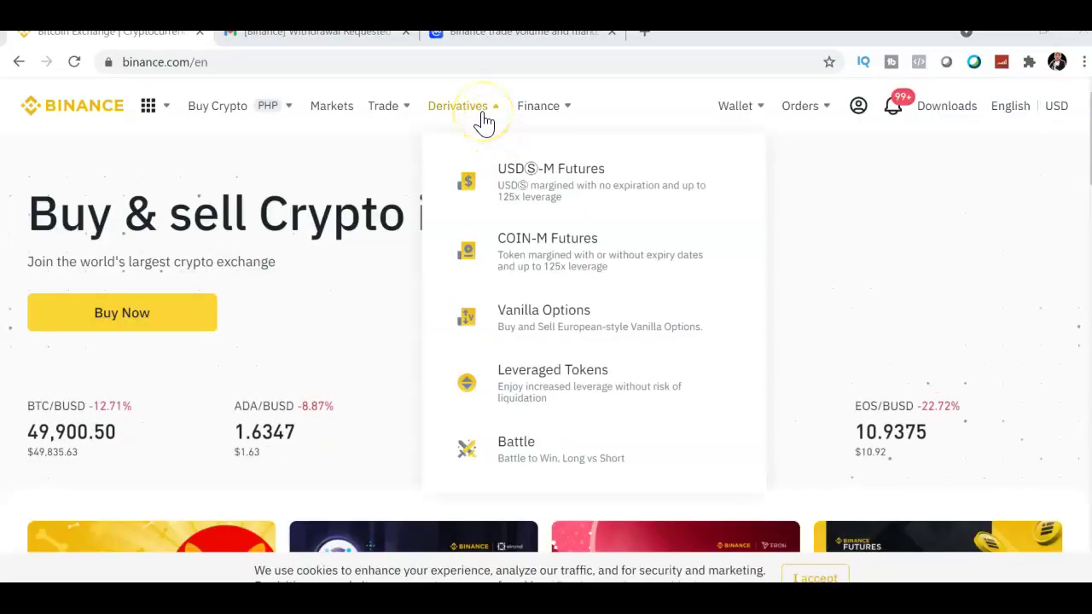
click(542, 189)
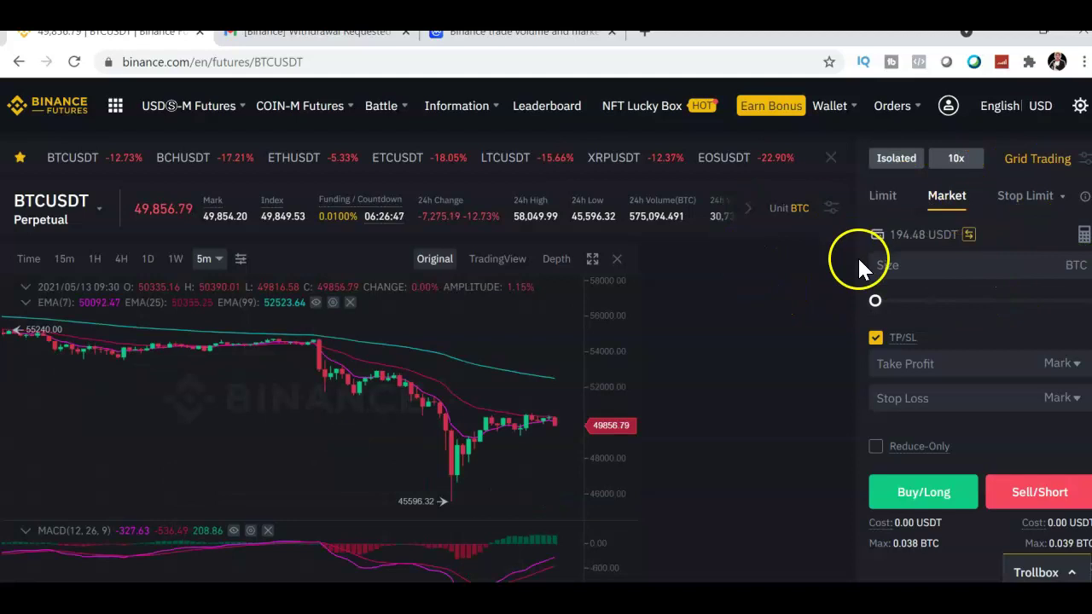
click(905, 242)
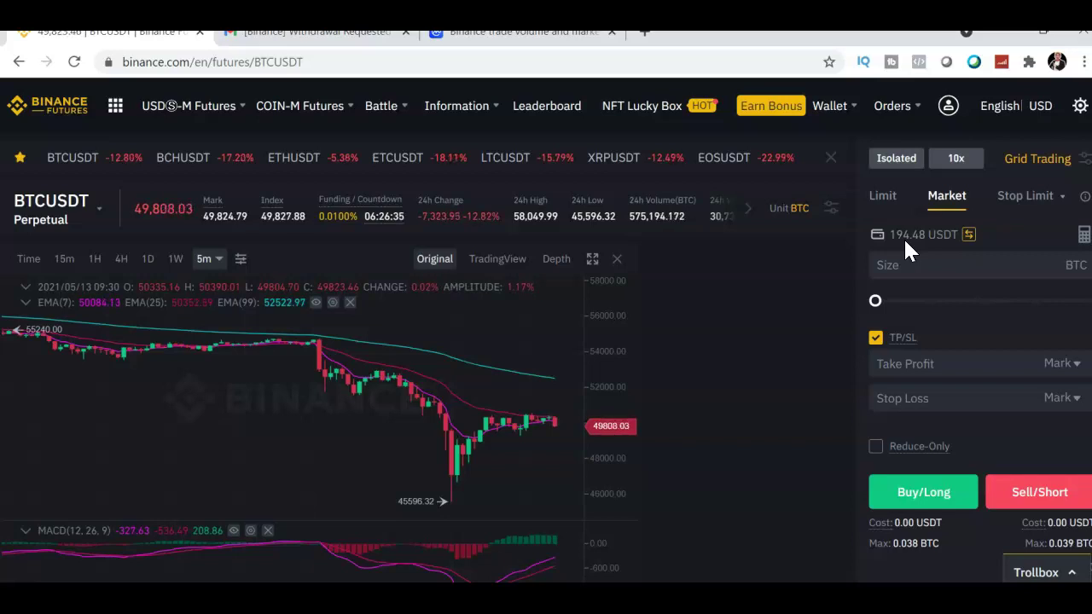
click(1085, 256)
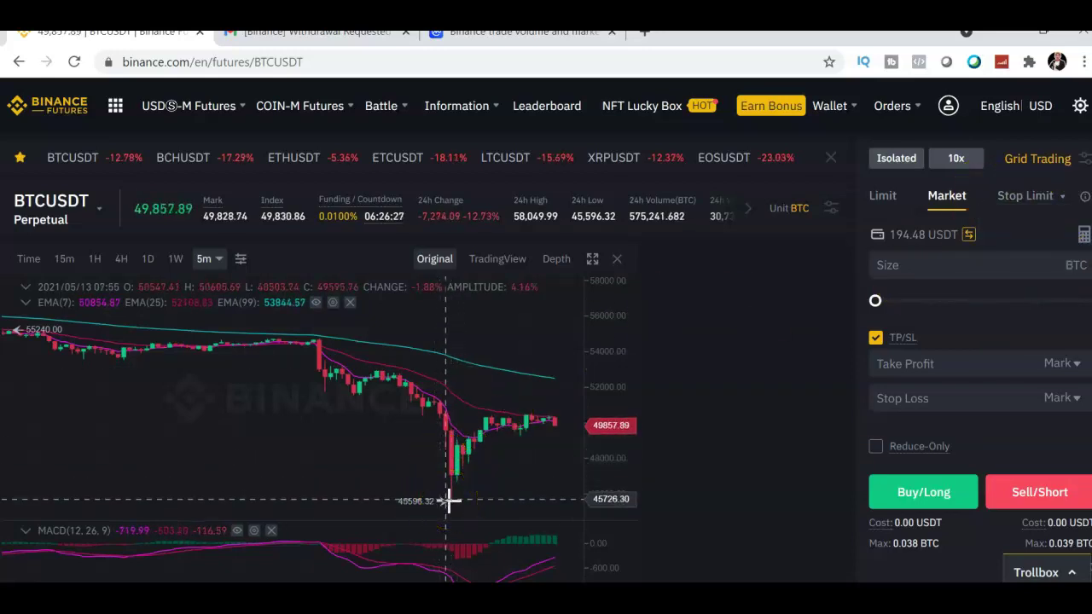
click(529, 414)
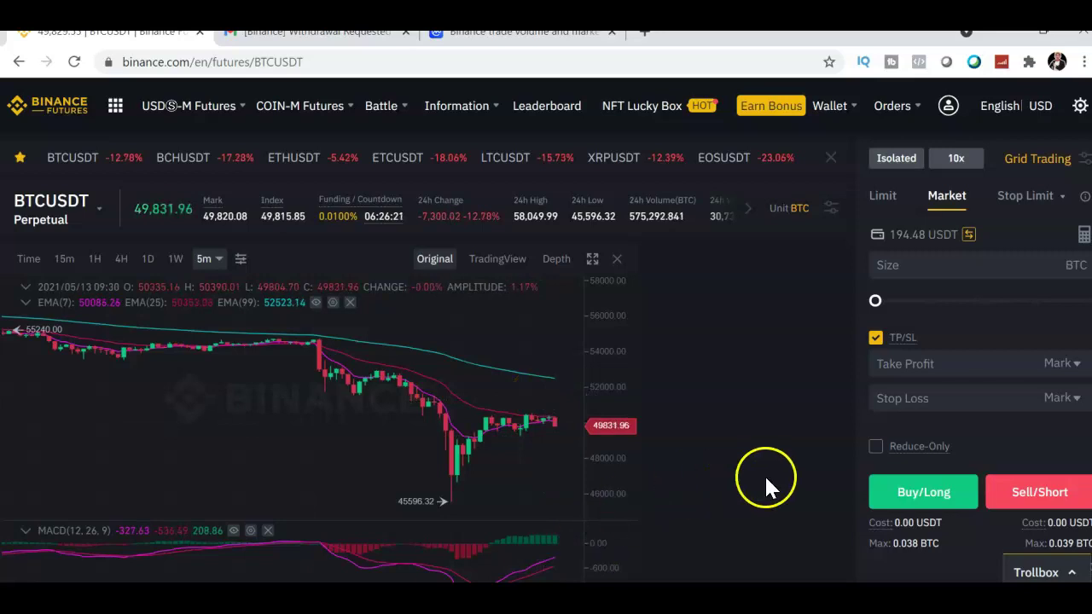
click(949, 493)
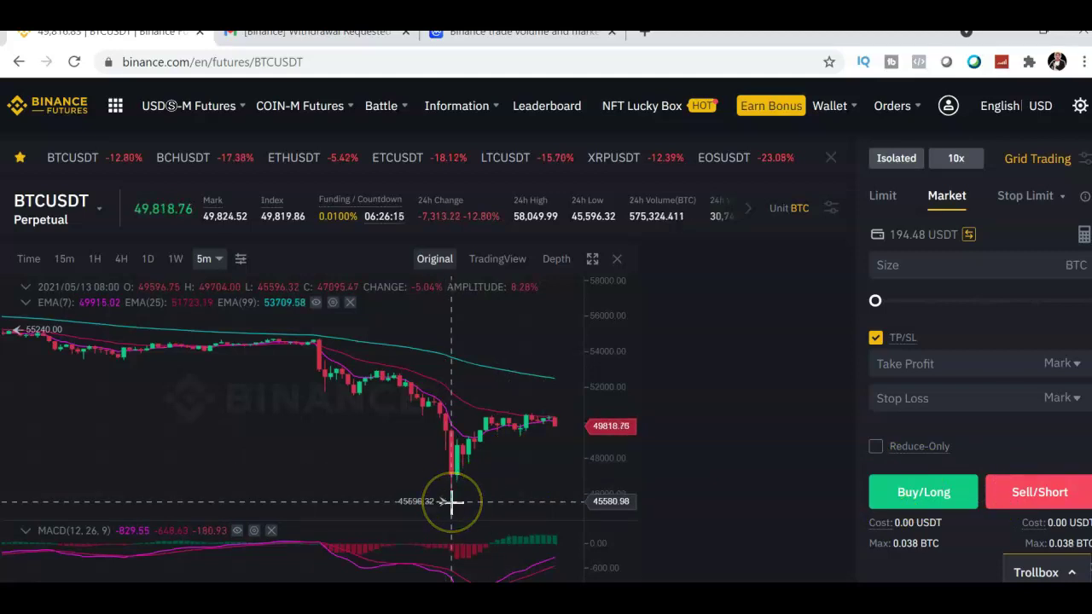
click(538, 371)
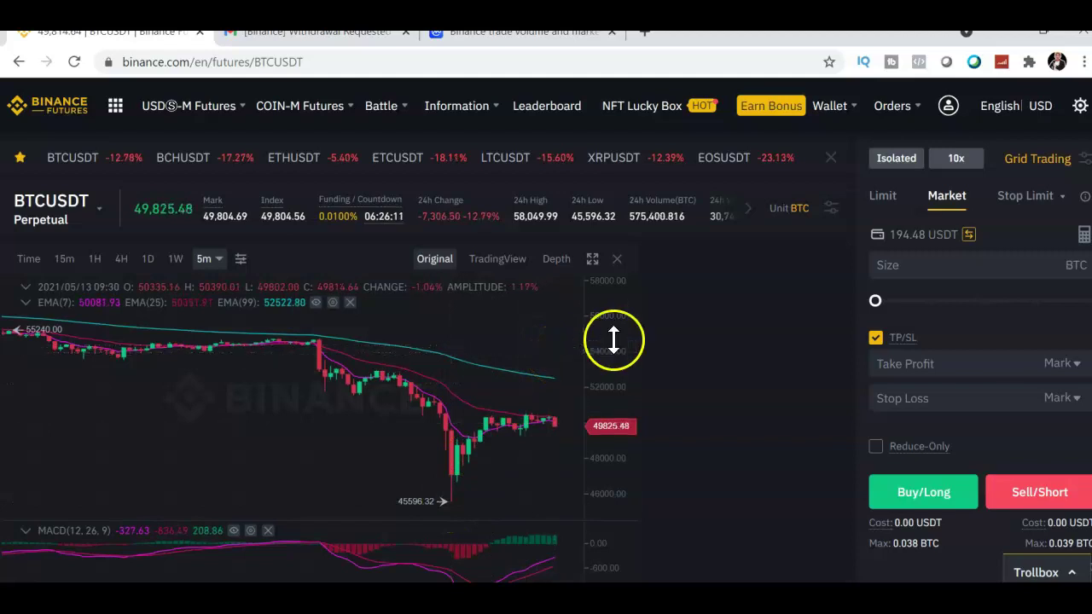
click(856, 240)
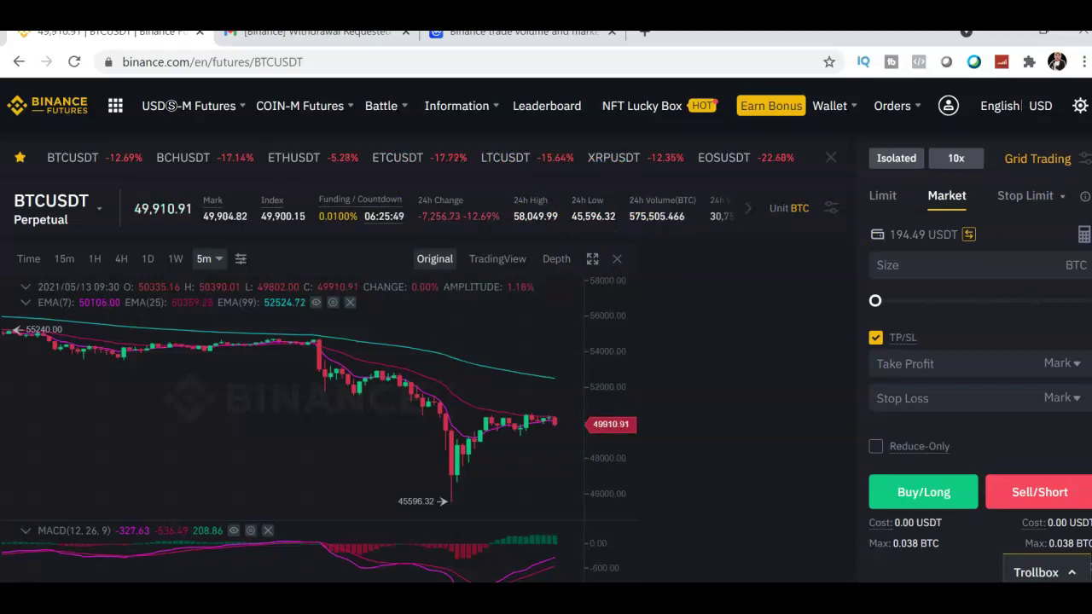
Step: Review the Cross and Isolated margin mode options for BTCUSDT and close them without applying a change
click(897, 159)
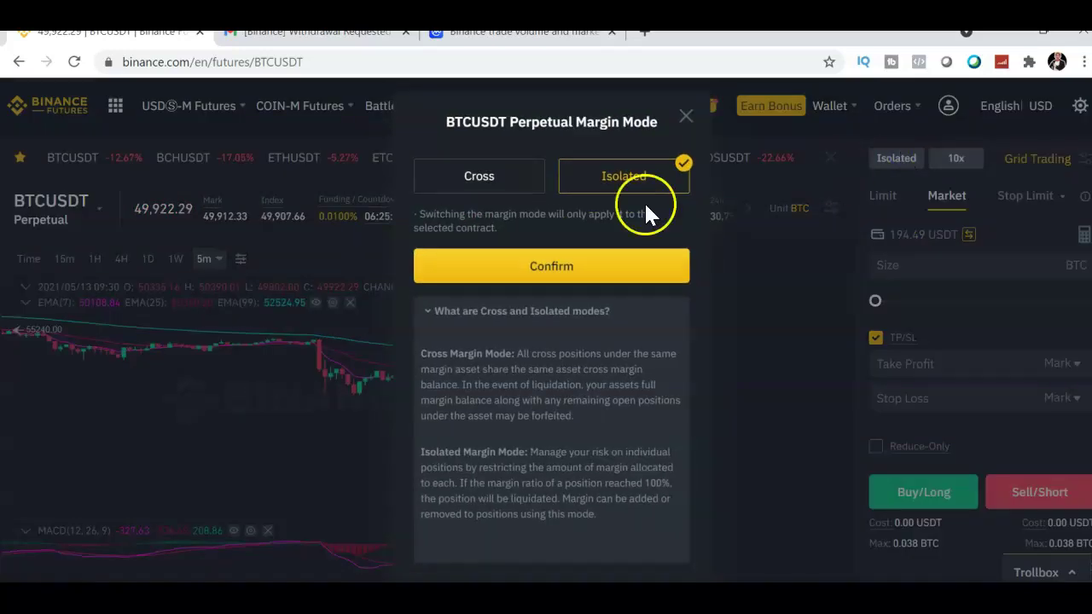
click(469, 179)
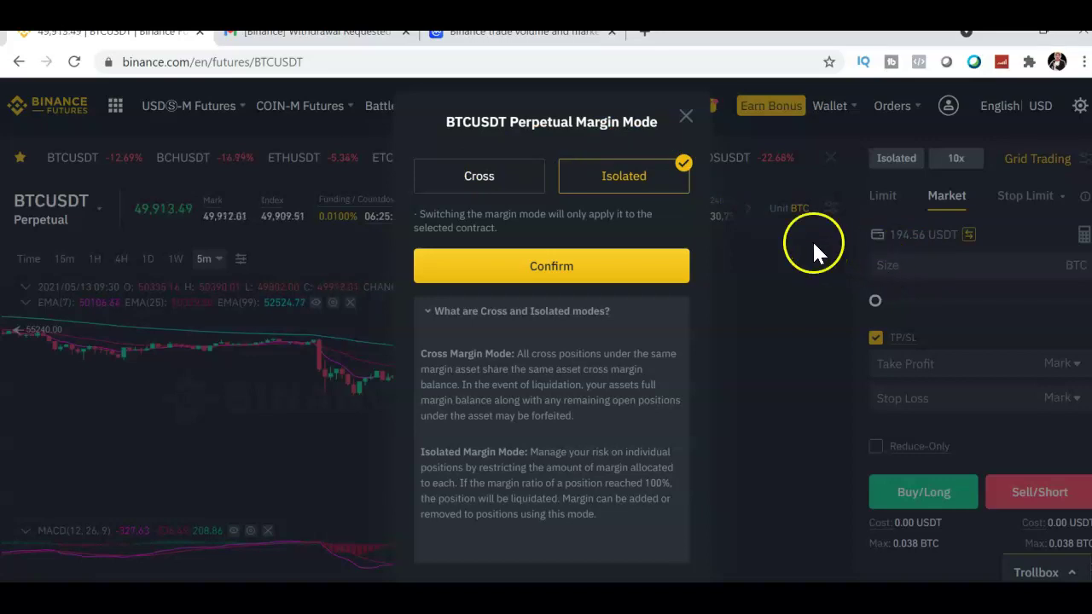
click(680, 117)
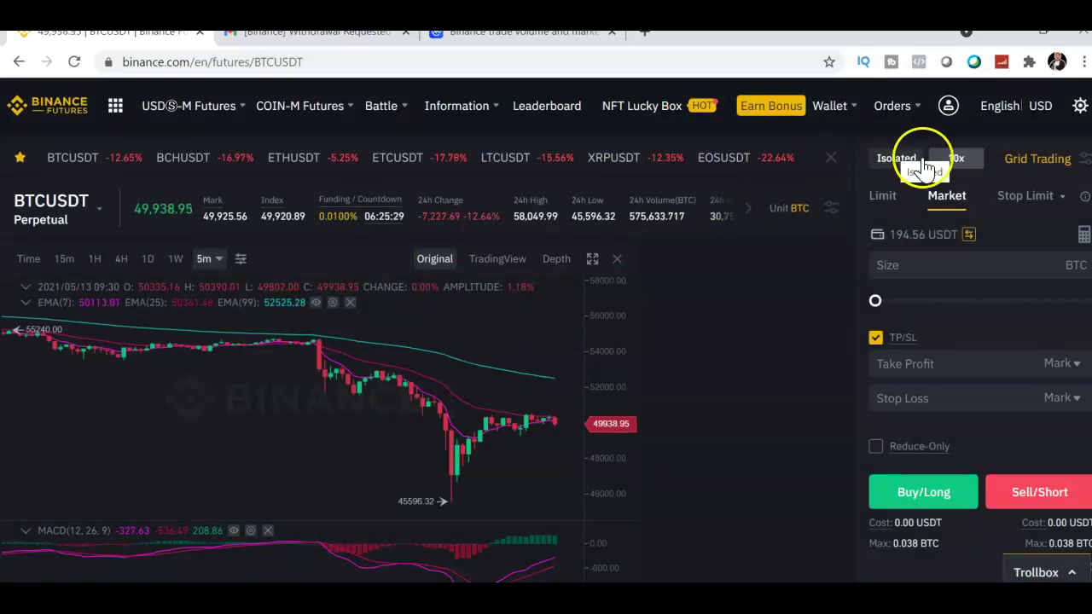
Step: Try the maximum 125x leverage for BTCUSDT, lower it to 16x, and apply that leverage
click(955, 163)
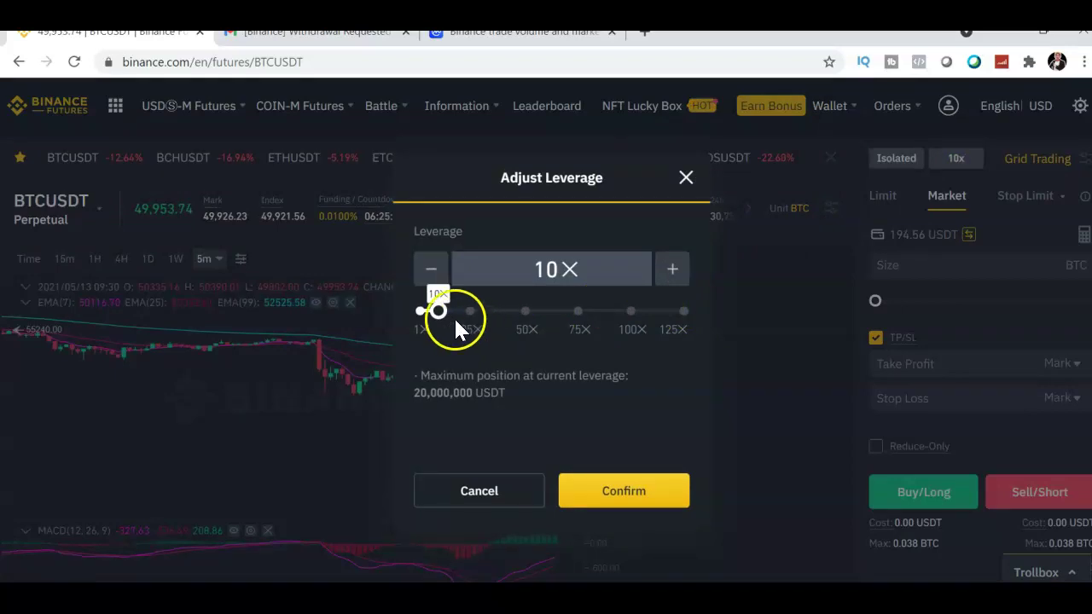
drag(435, 307, 691, 322)
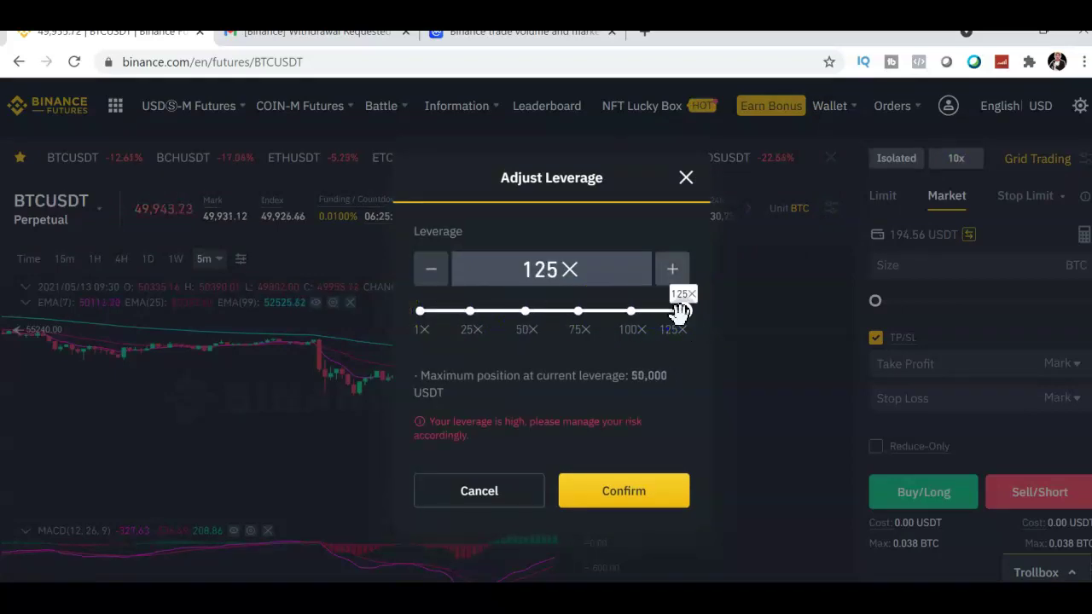
drag(680, 312, 450, 305)
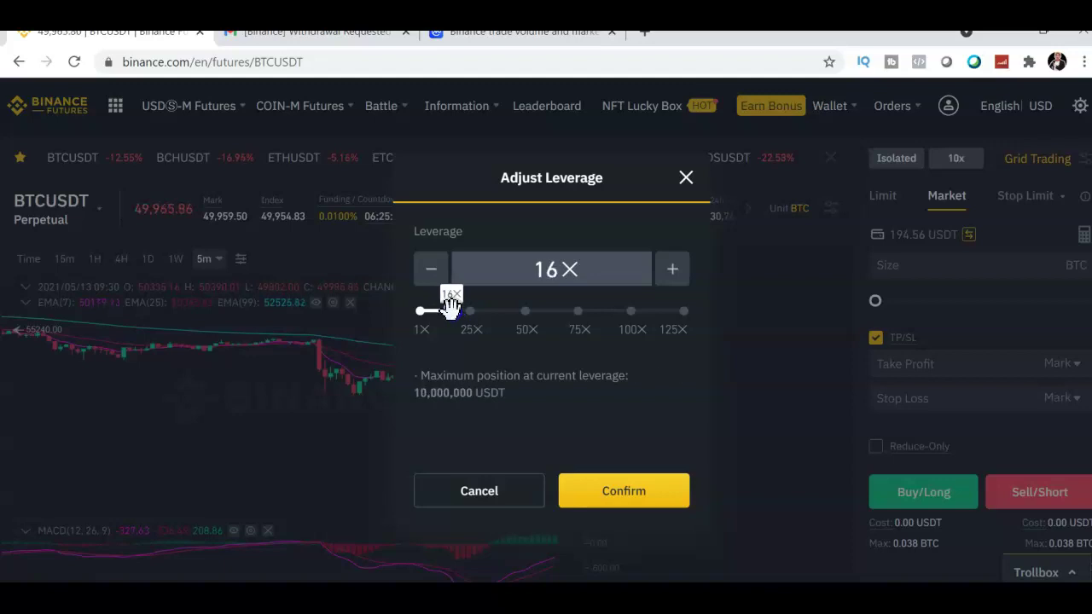
click(668, 502)
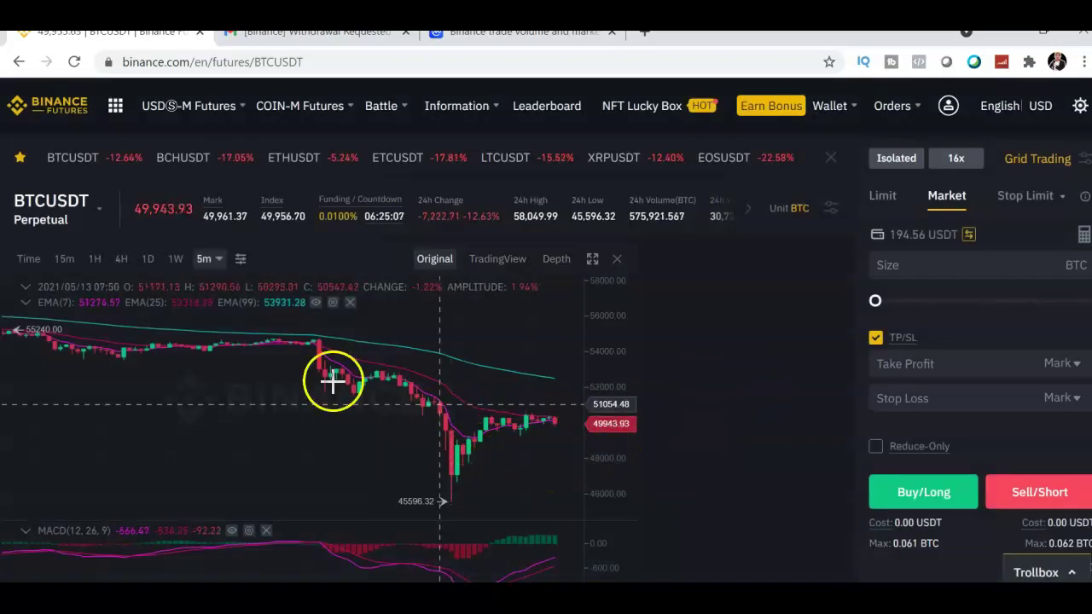
Step: Open a BTCUSDT Buy/Long market position at 19% of the available balance
click(922, 267)
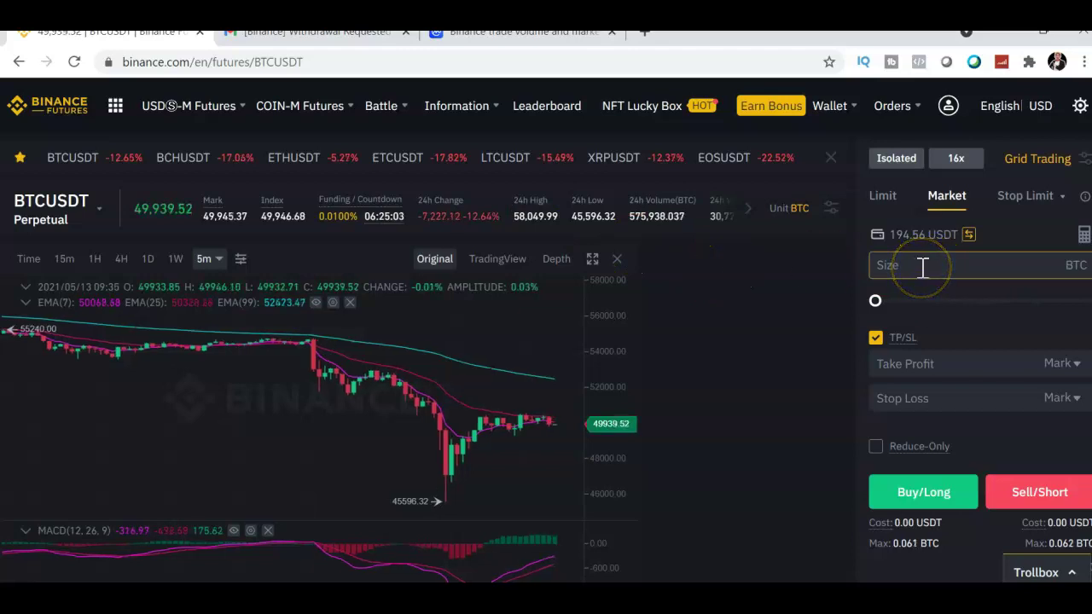
click(876, 300)
drag(877, 300, 915, 301)
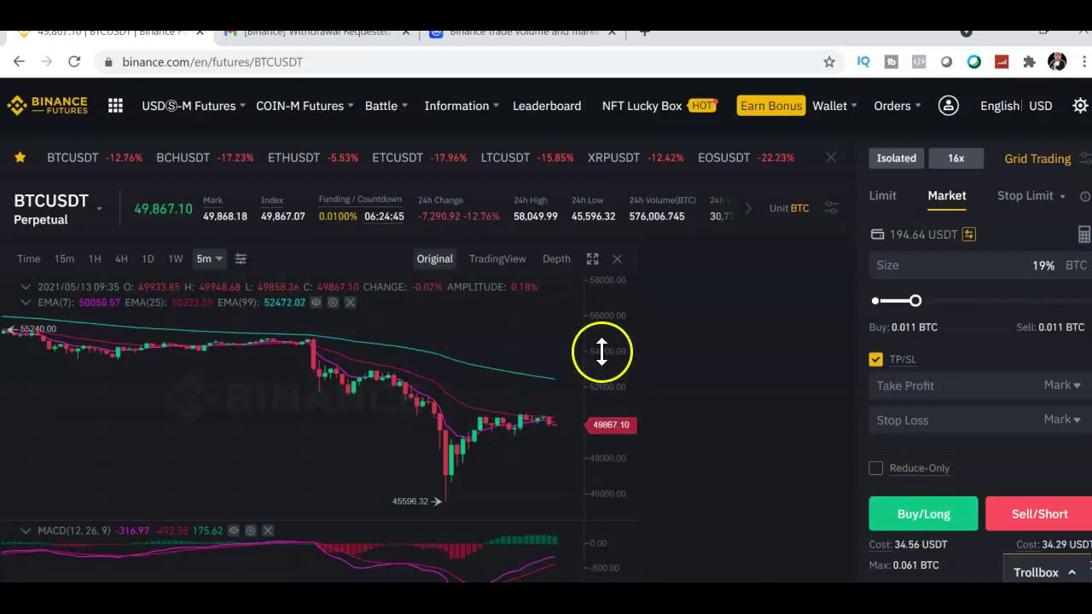
click(914, 516)
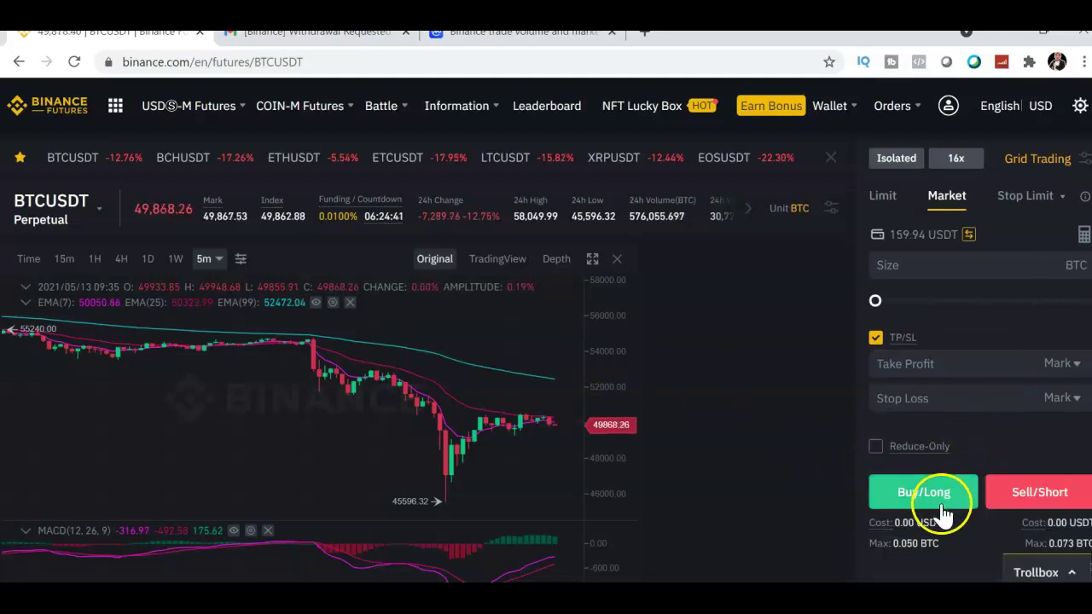
Step: Examine the open BTCUSDT position's size, entry price, liquidation price, margin, PNL and closing options
scroll(546, 341, down, 1)
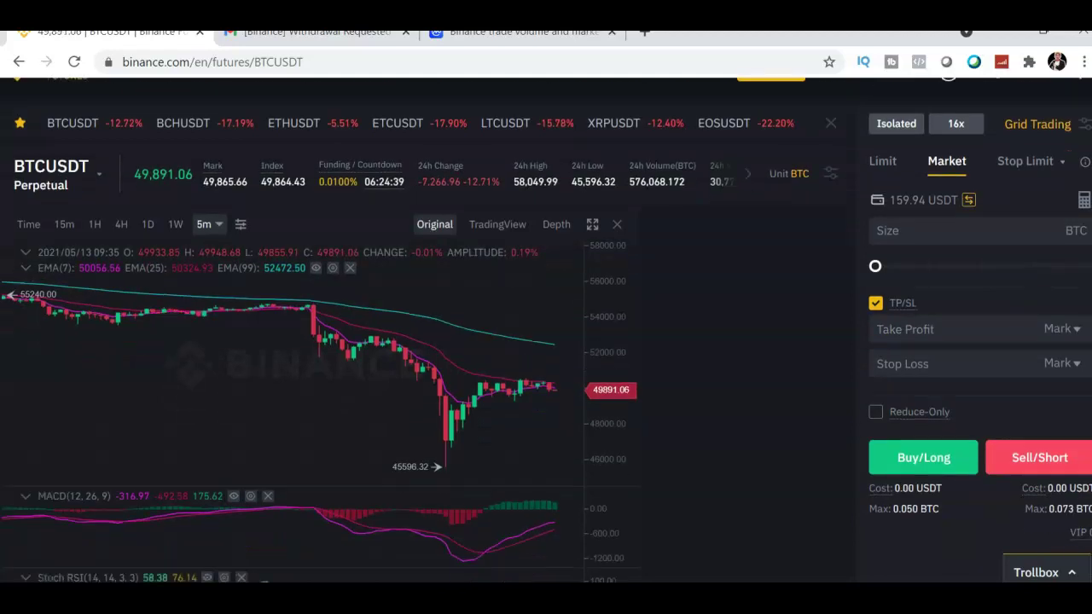
scroll(546, 341, down, 5)
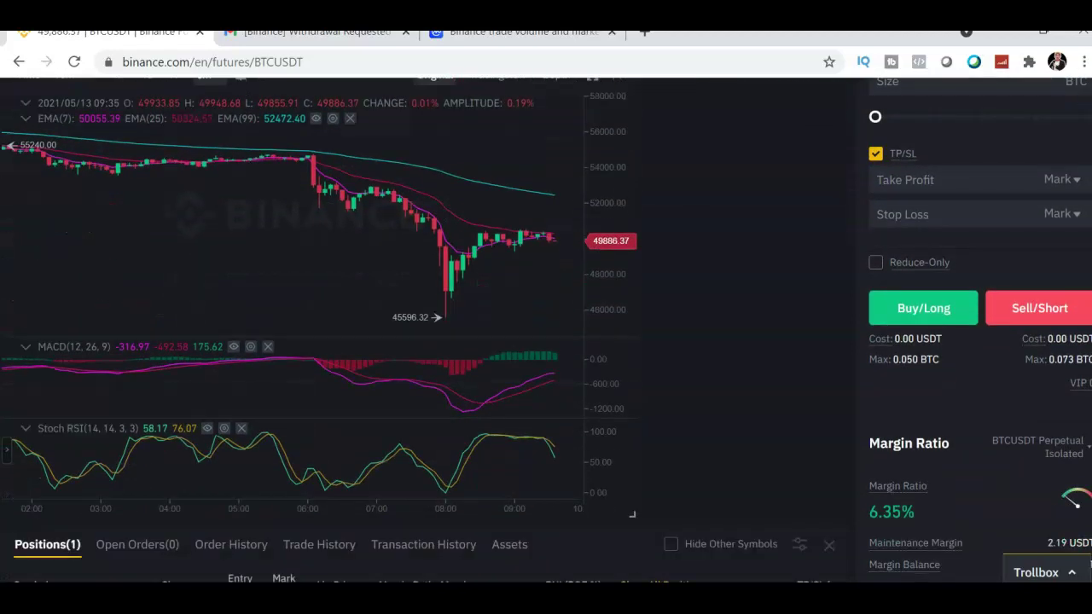
scroll(546, 341, down, 3)
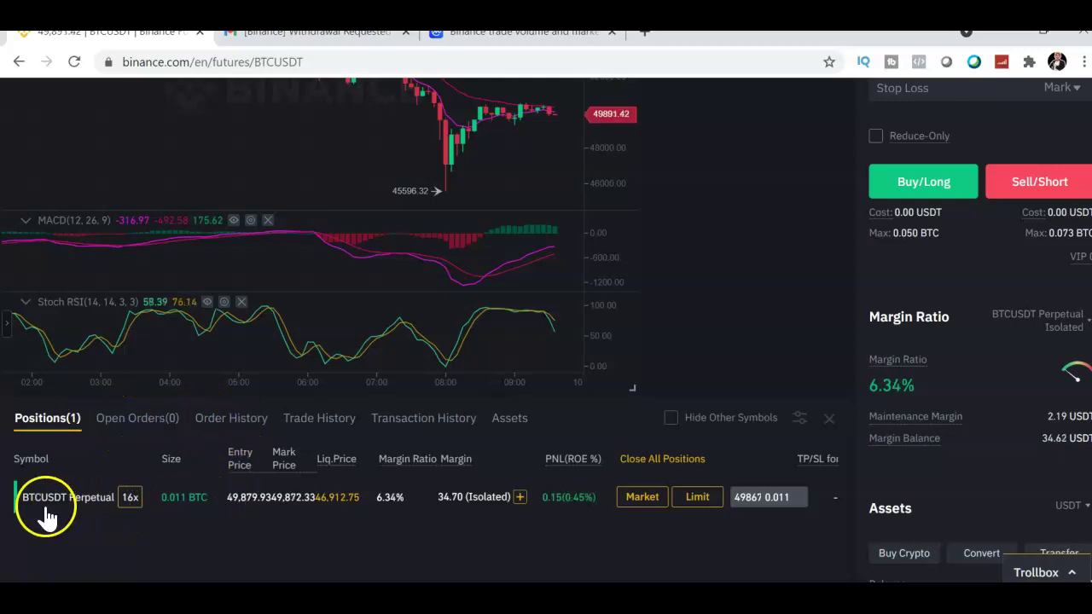
click(164, 472)
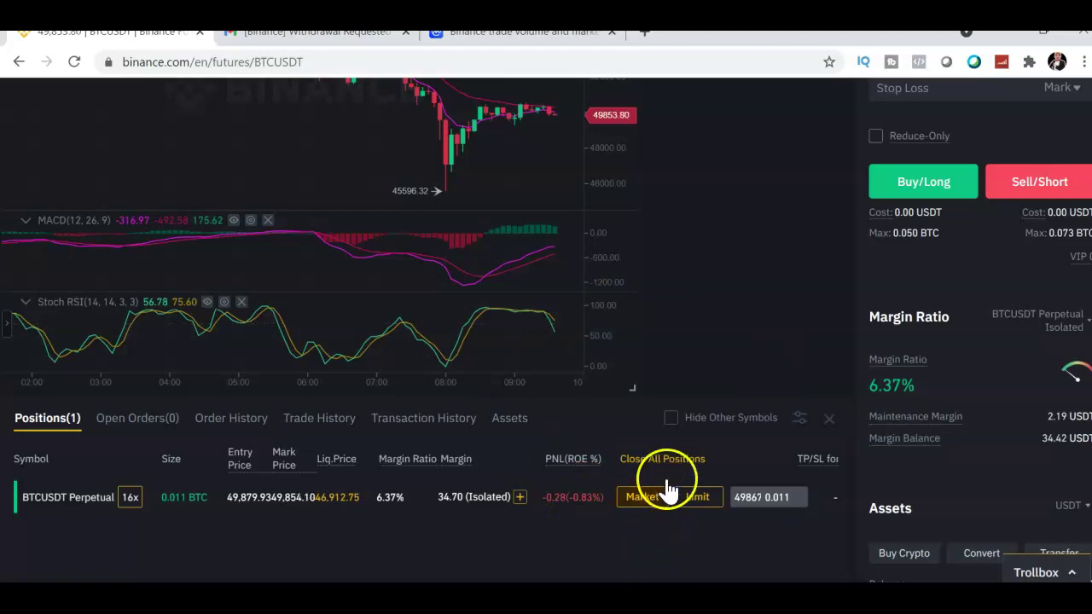
mouse_move(630, 474)
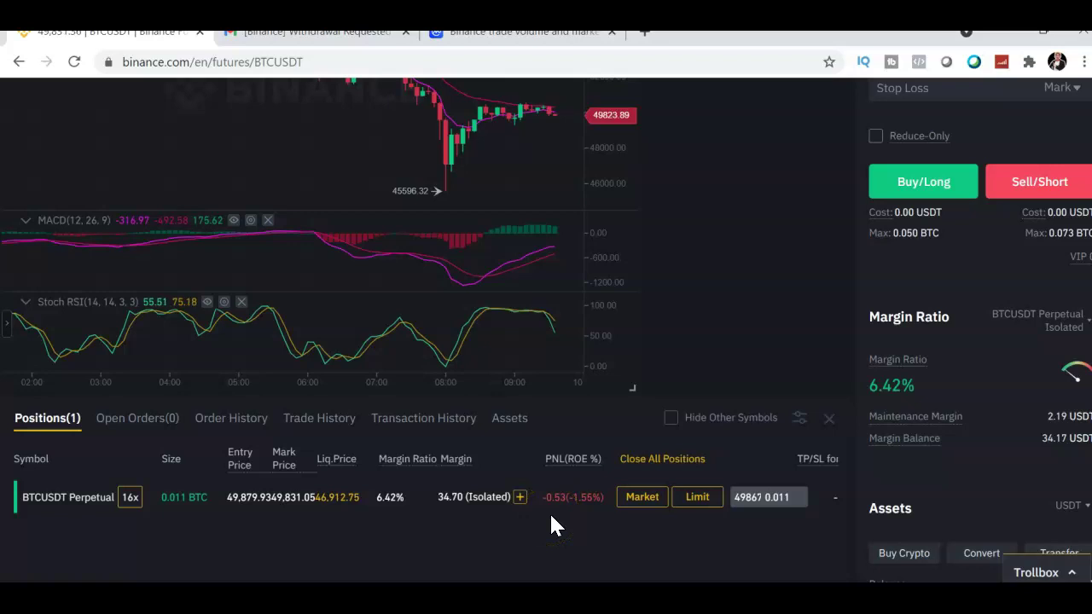
click(652, 462)
mouse_move(690, 462)
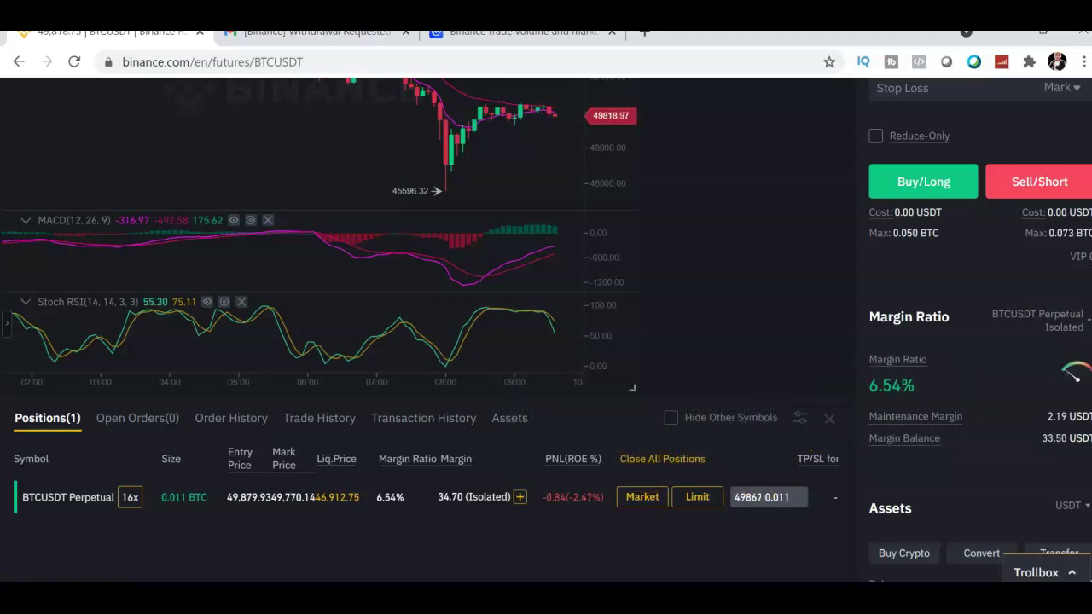
Step: Set the Market order's Take Profit to 55000 and Stop Loss to 47000, with Mark as the trigger price
scroll(546, 330, up, 1)
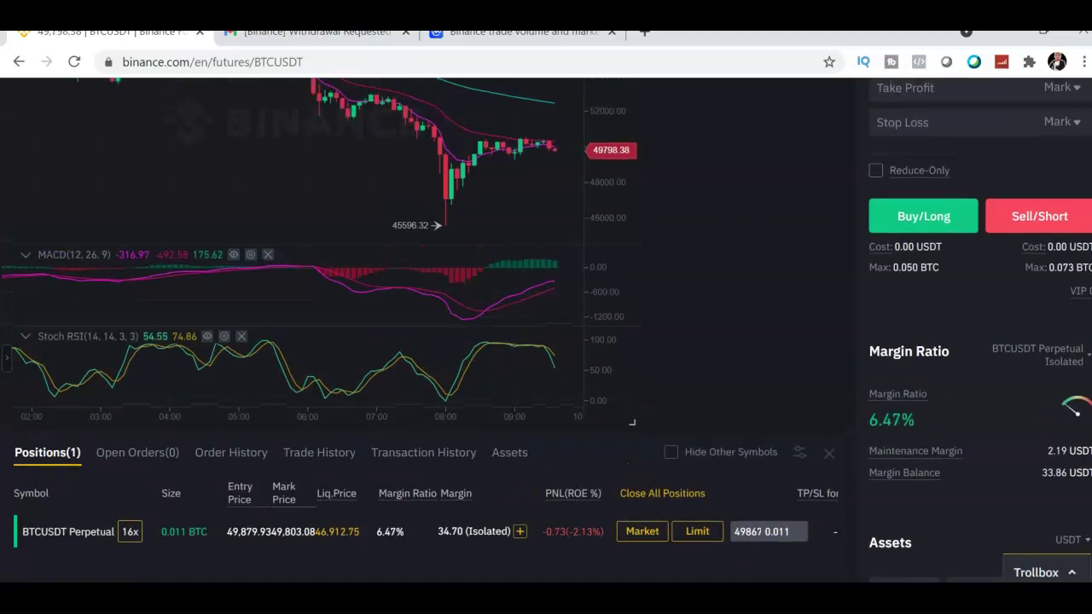
scroll(546, 330, up, 2)
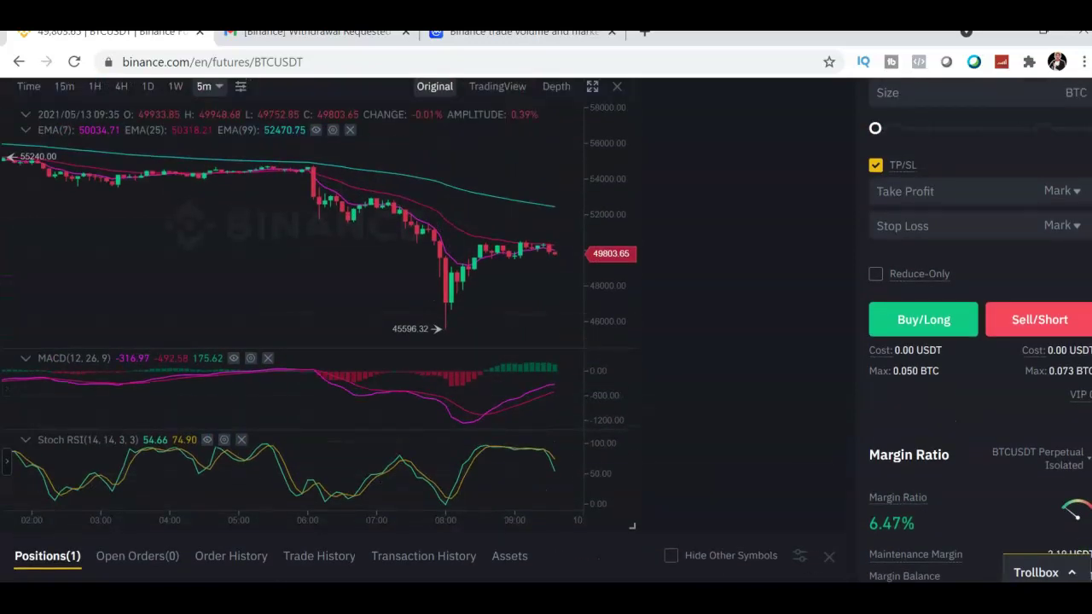
click(1076, 193)
click(1071, 258)
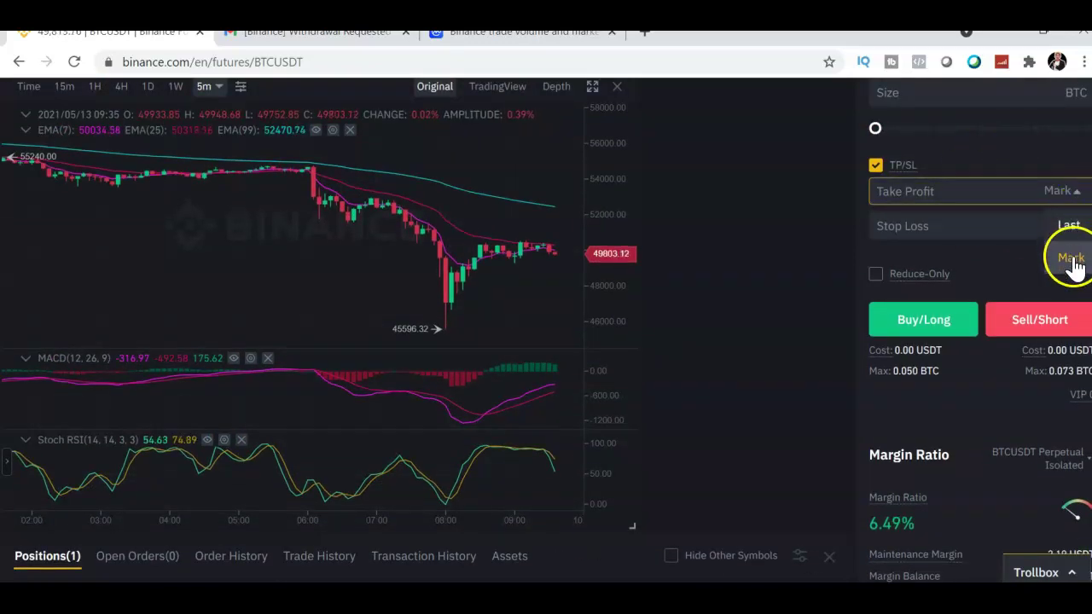
click(1072, 237)
click(963, 195)
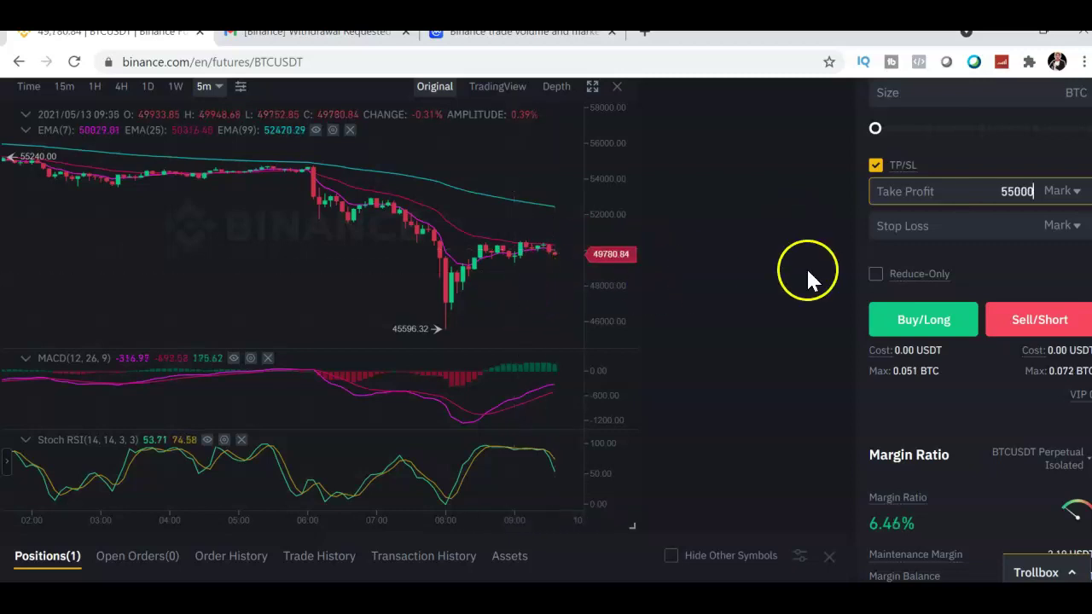
click(914, 229)
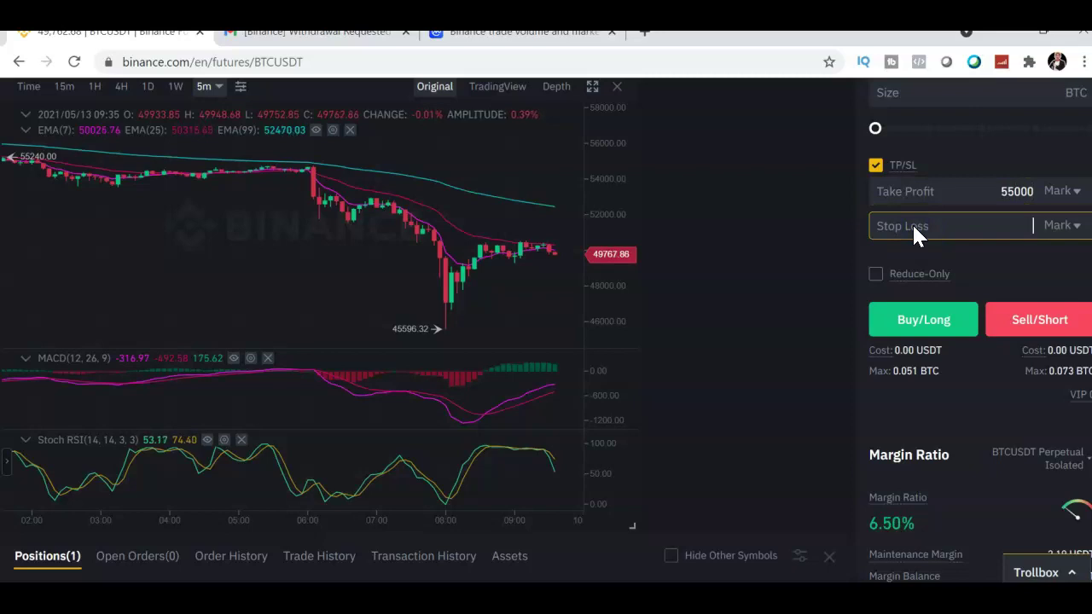
text(47000)
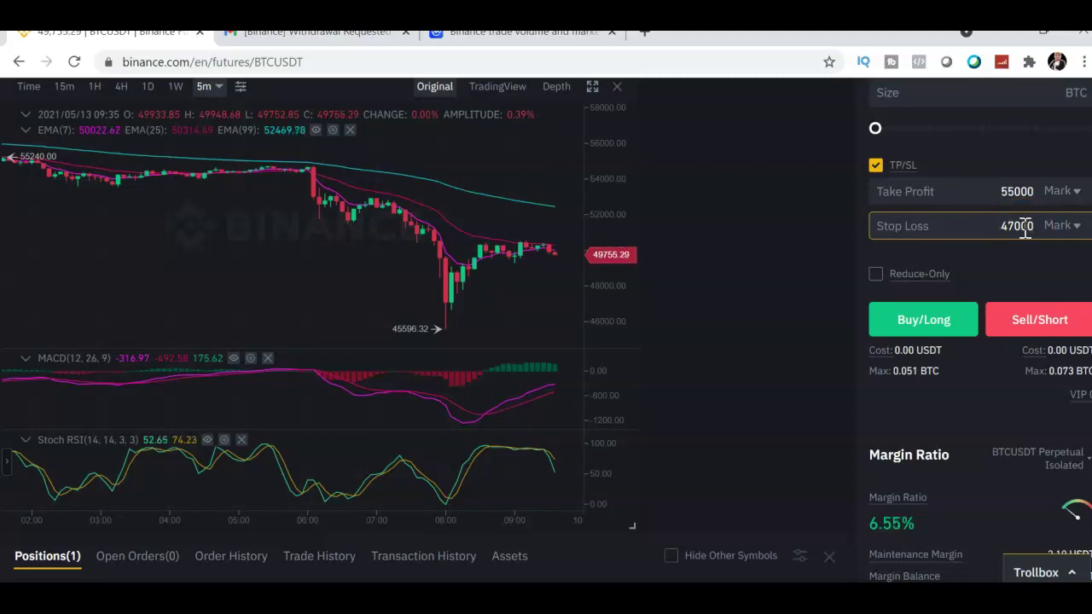
click(987, 246)
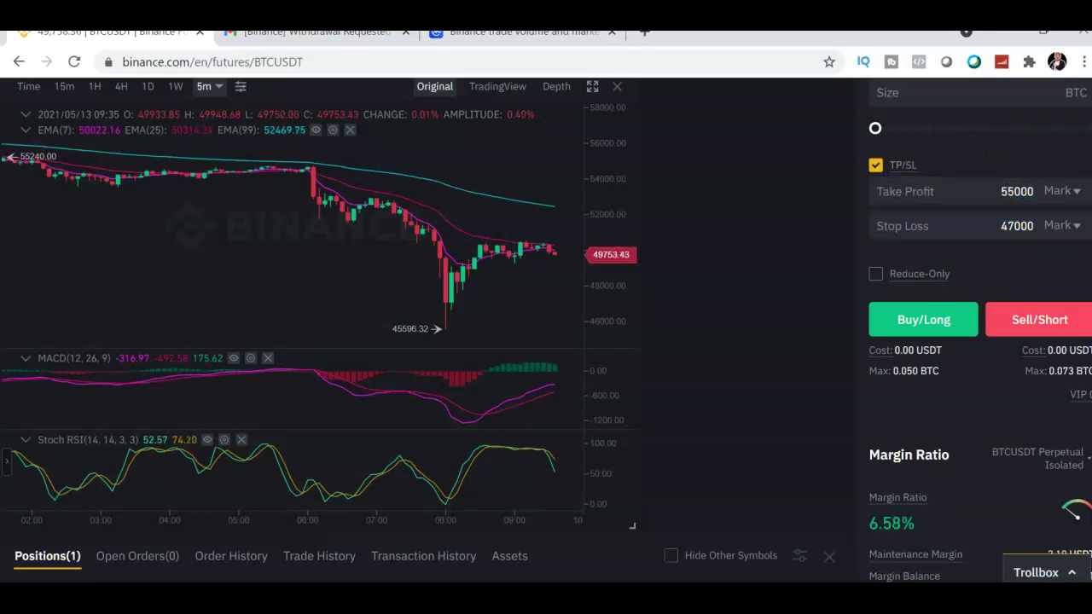
Step: Review the open BTCUSDT position again along with the price chart and the Market order form
scroll(978, 464, down, 4)
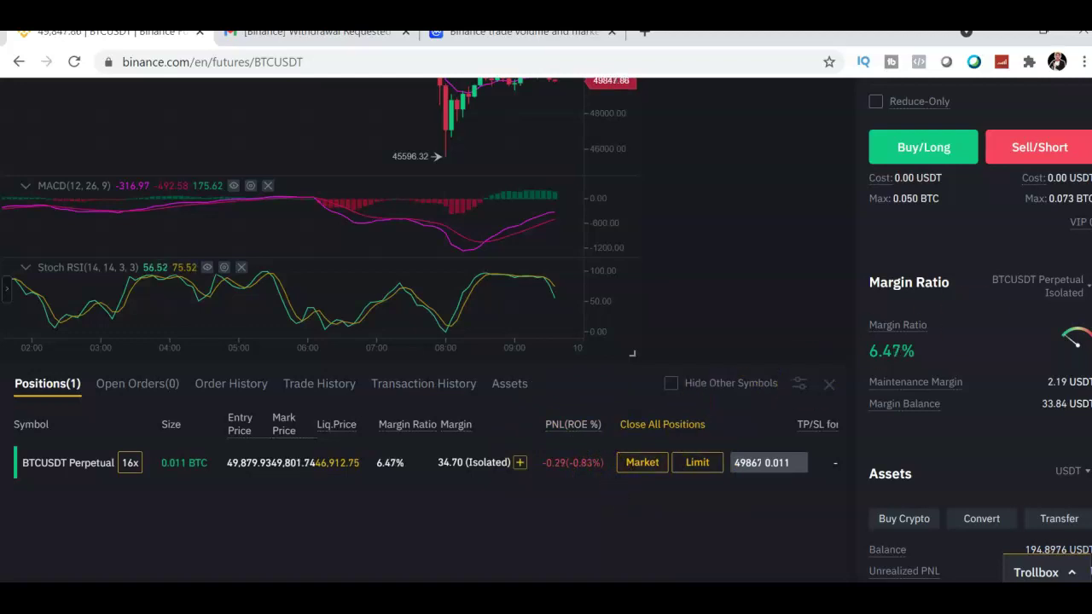
scroll(427, 341, up, 3)
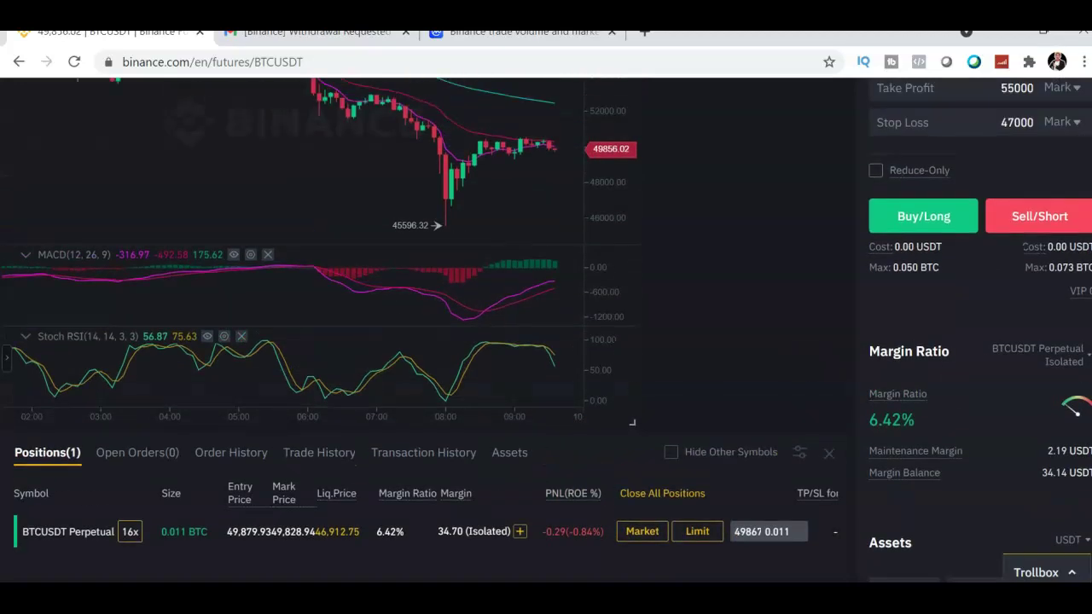
scroll(881, 225, up, 1)
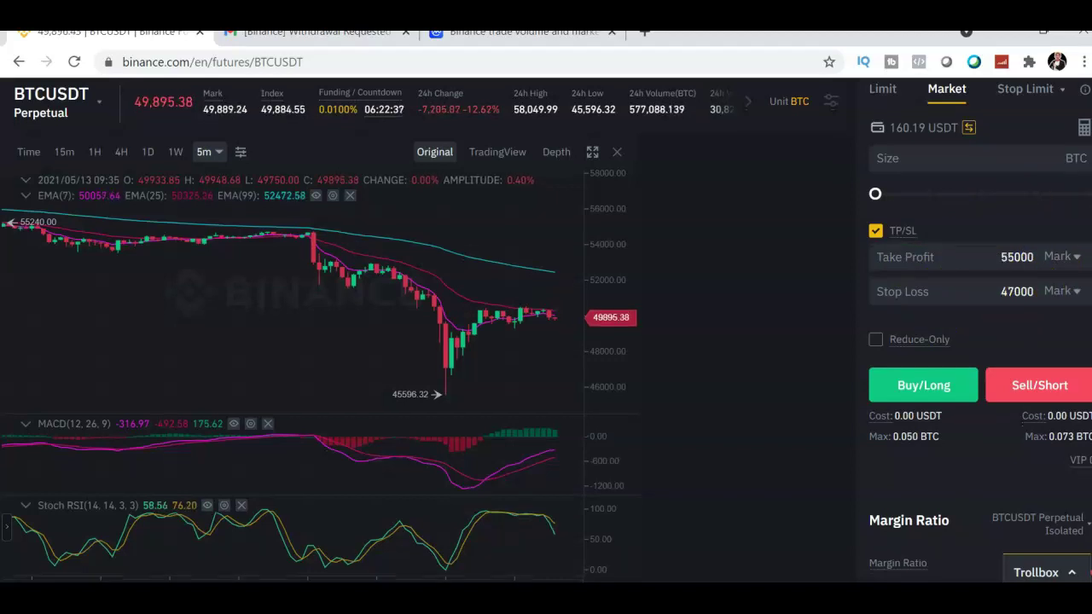
scroll(546, 324, down, 2)
scroll(545, 324, up, 2)
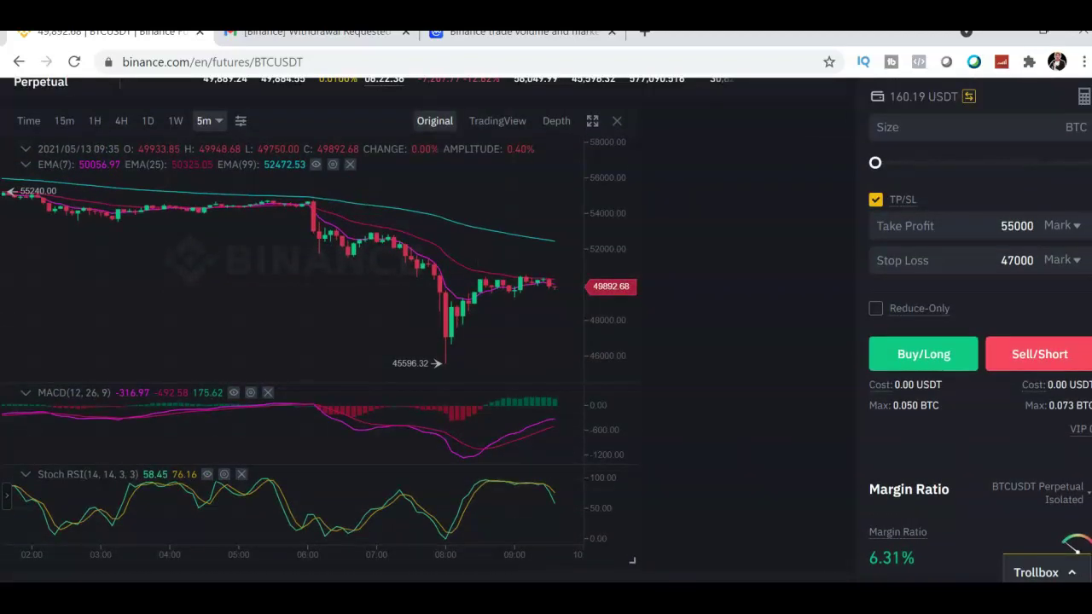
scroll(546, 324, up, 1)
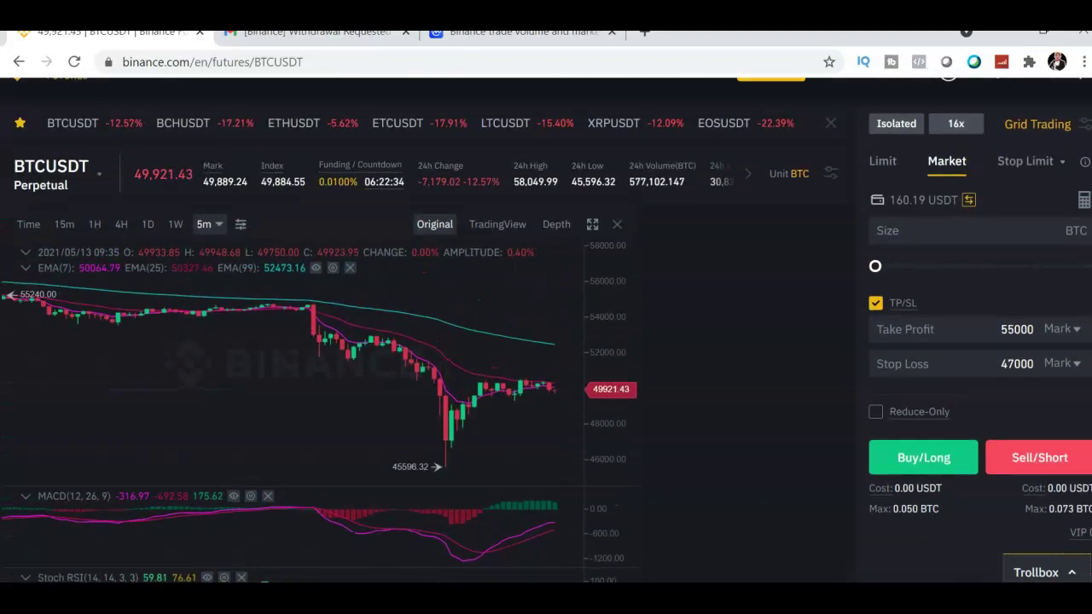
scroll(546, 324, up, 1)
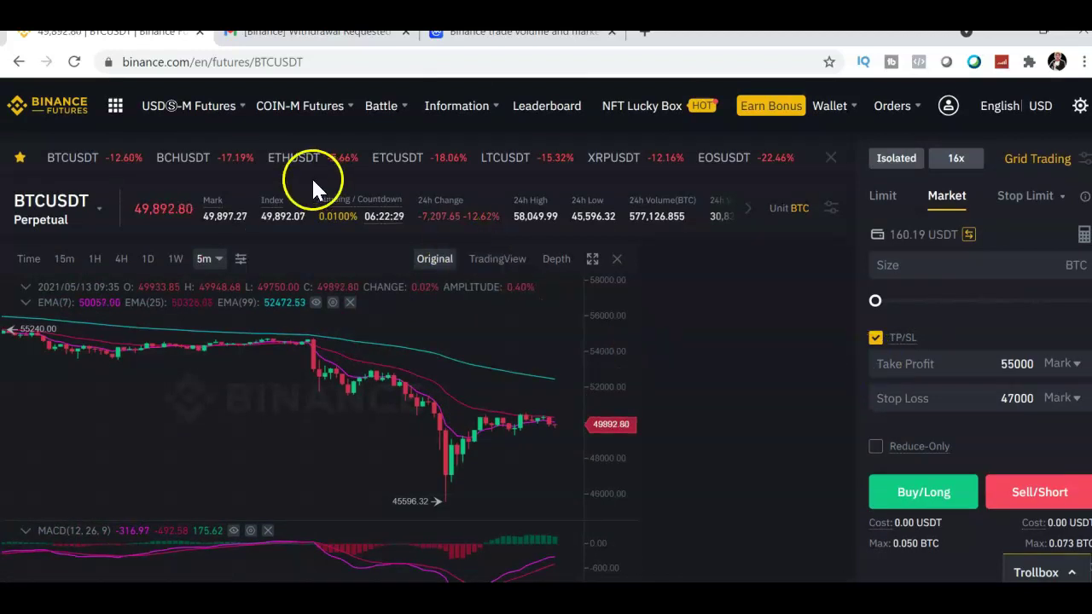
Step: Leave the futures trading page and open the Futures wallet showing the USDⓈ-M balance
click(22, 63)
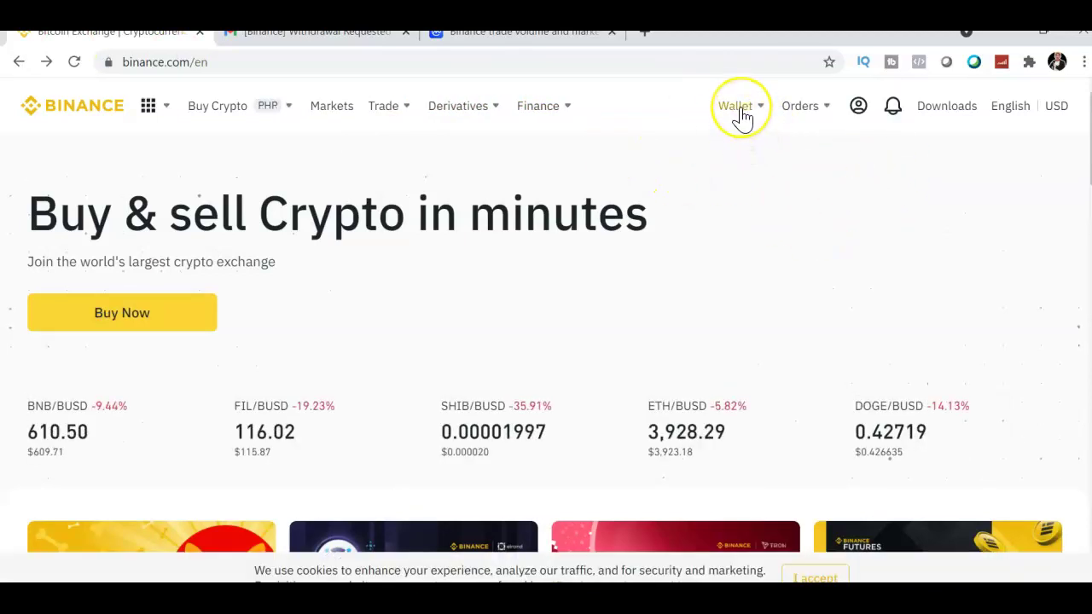
mouse_move(742, 117)
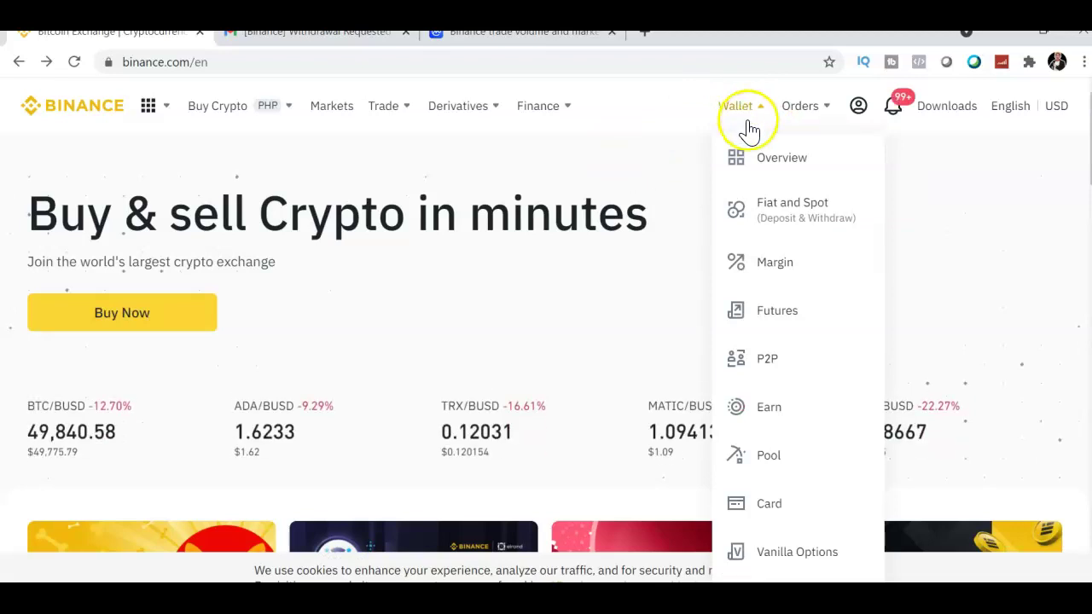
click(763, 318)
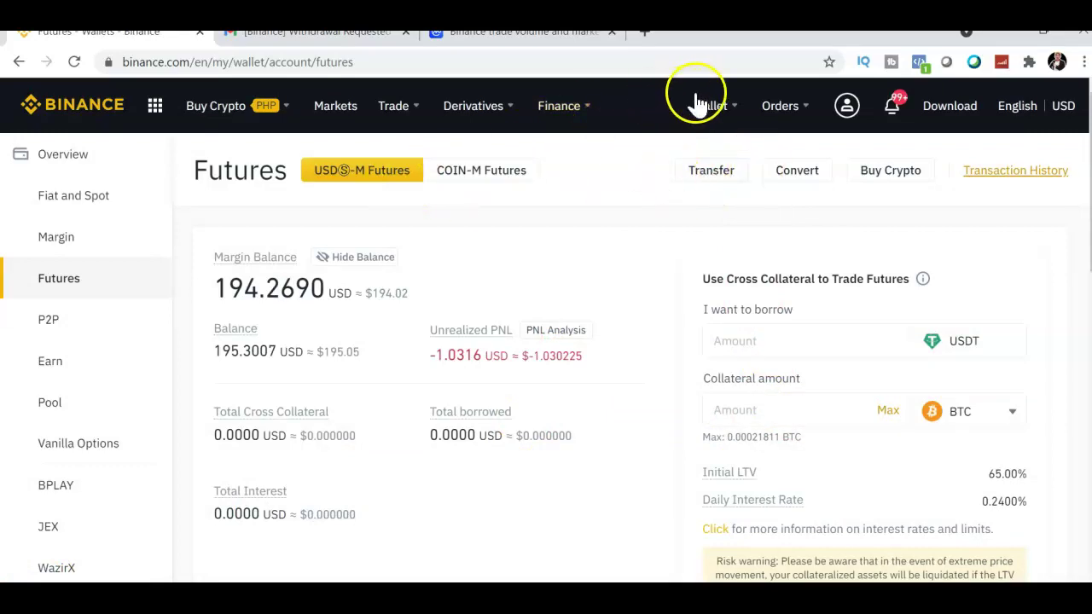
mouse_move(707, 103)
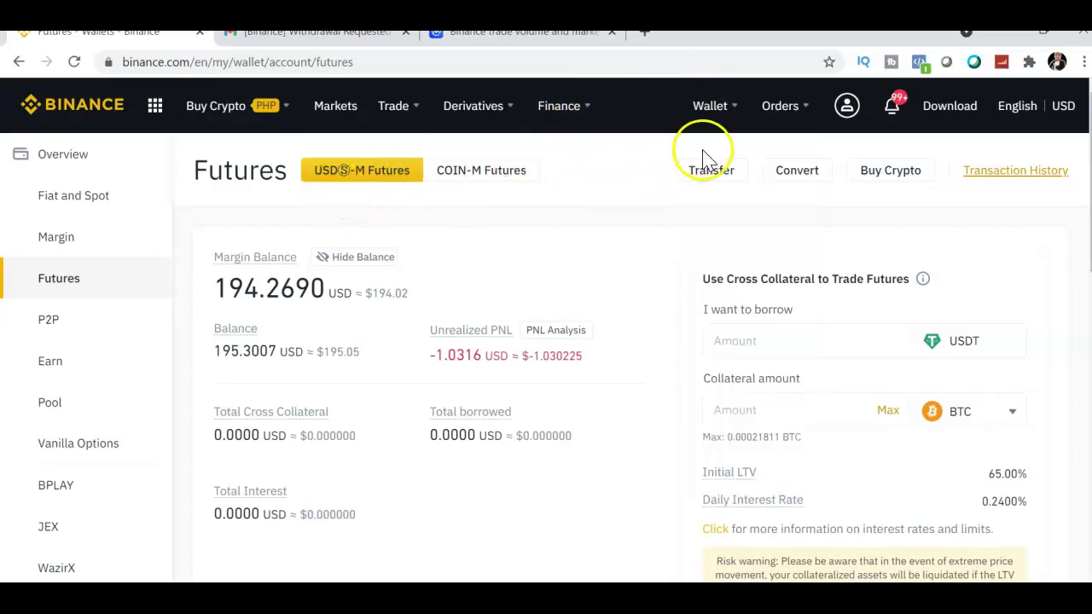
Step: Transfer 200 USDT from the Spot Wallet to the USDⓈ-M Futures wallet, after trying the 100% and 25% amounts
click(710, 186)
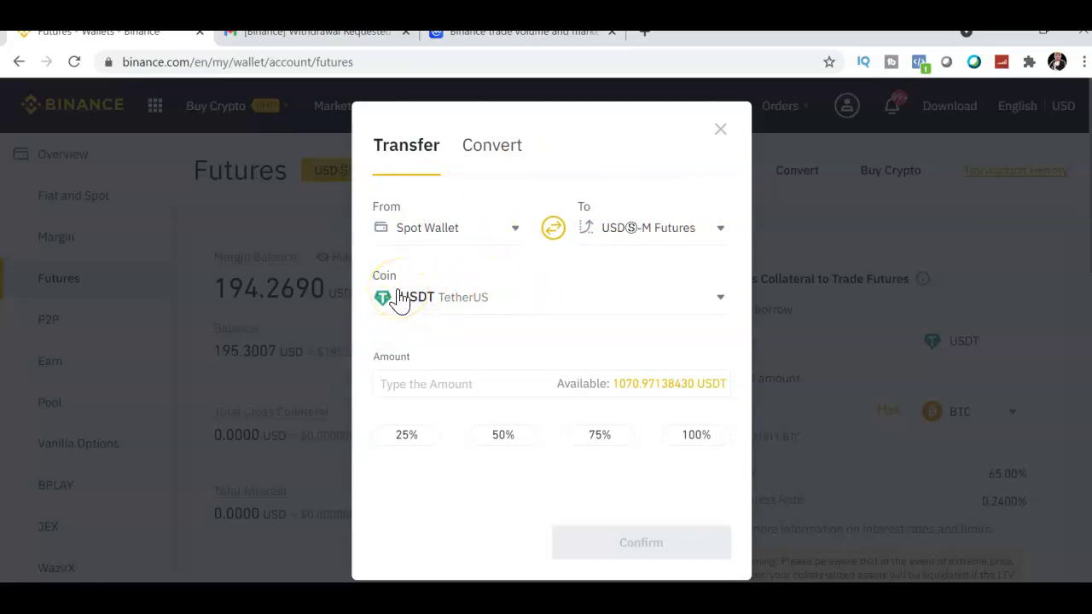
click(689, 443)
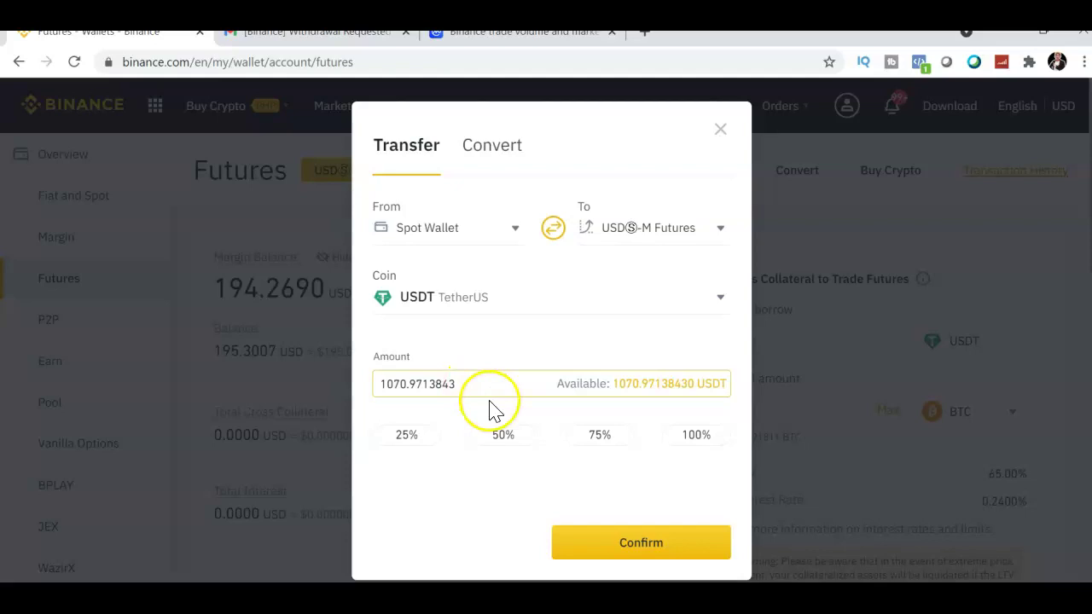
click(408, 437)
click(473, 383)
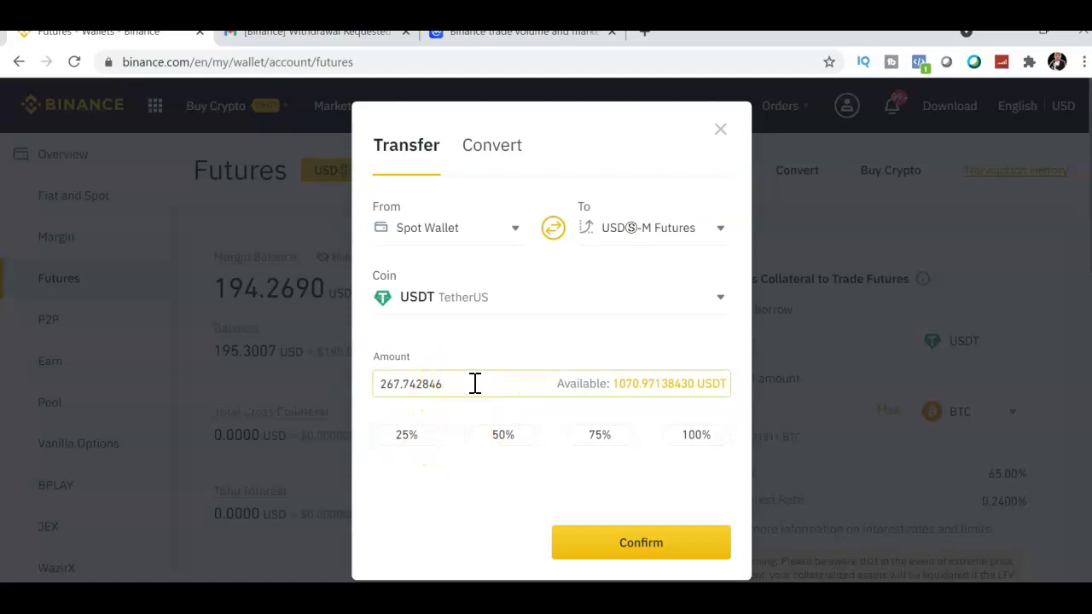
key(BackSpace)
key(BackSpace)
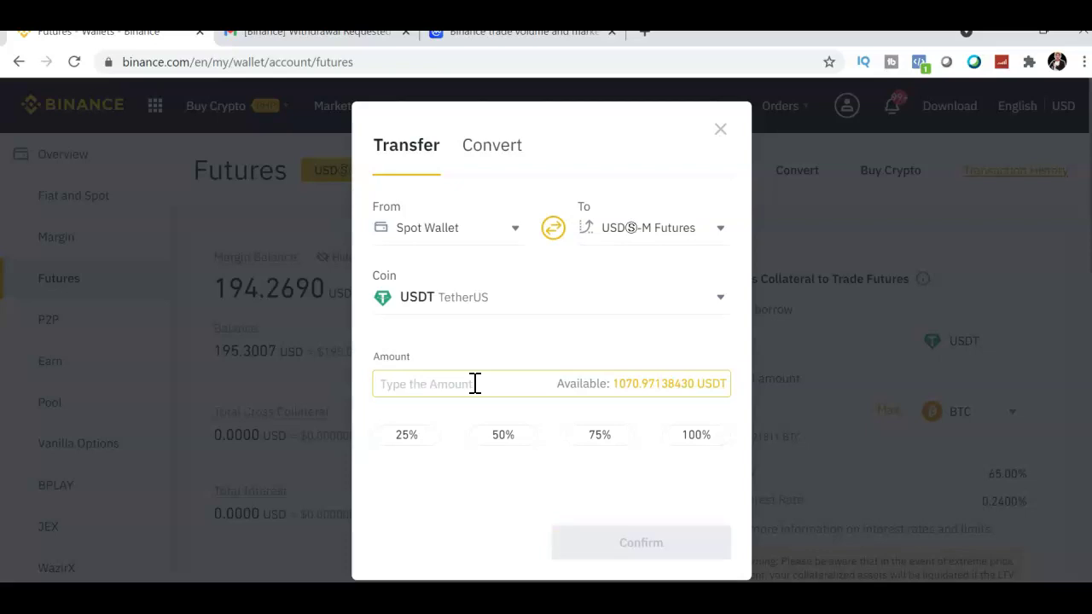
text(2)
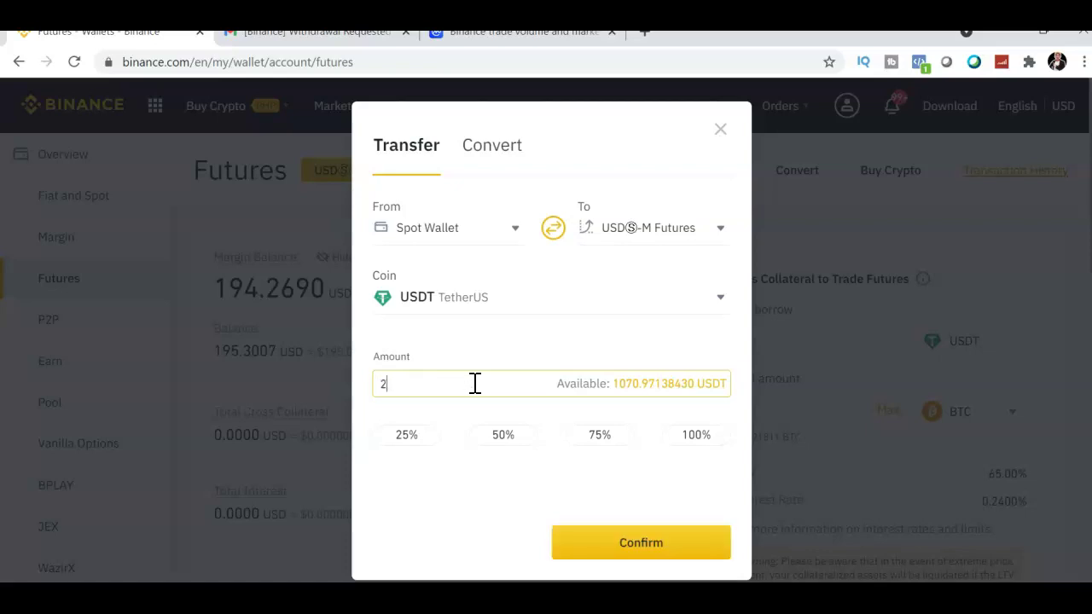
text(00)
click(585, 535)
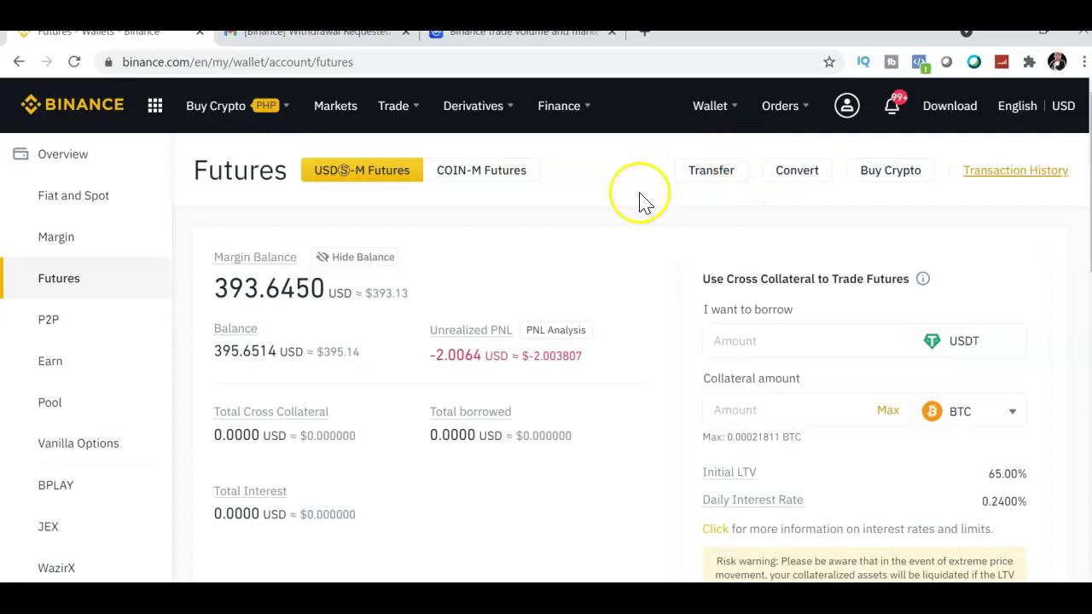
Step: Check the available balance on the USDⓈ-M Futures trading page and return to the Futures wallet
mouse_move(507, 120)
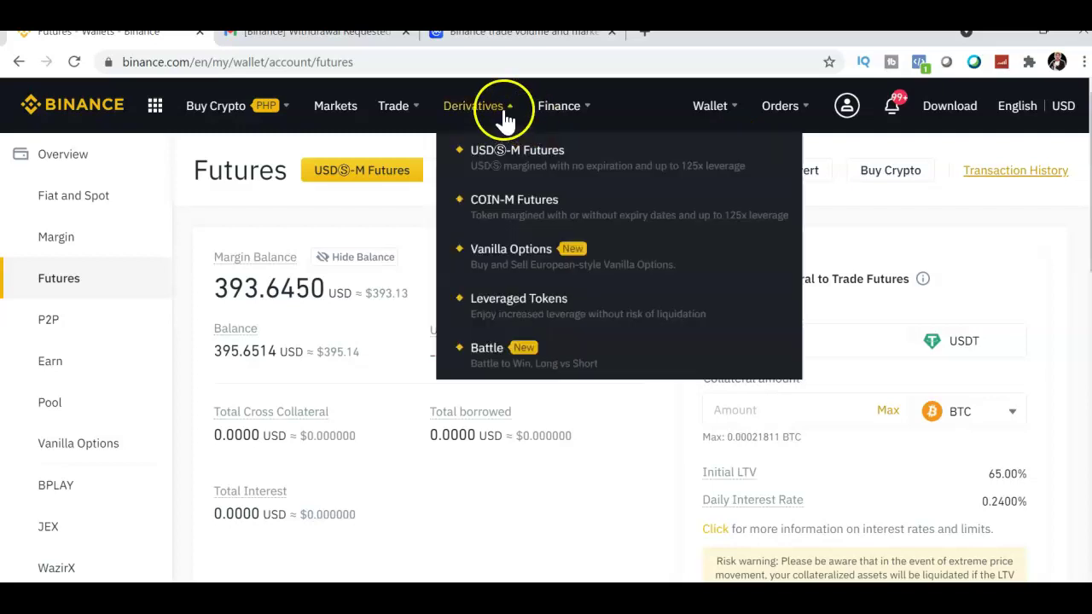
click(500, 148)
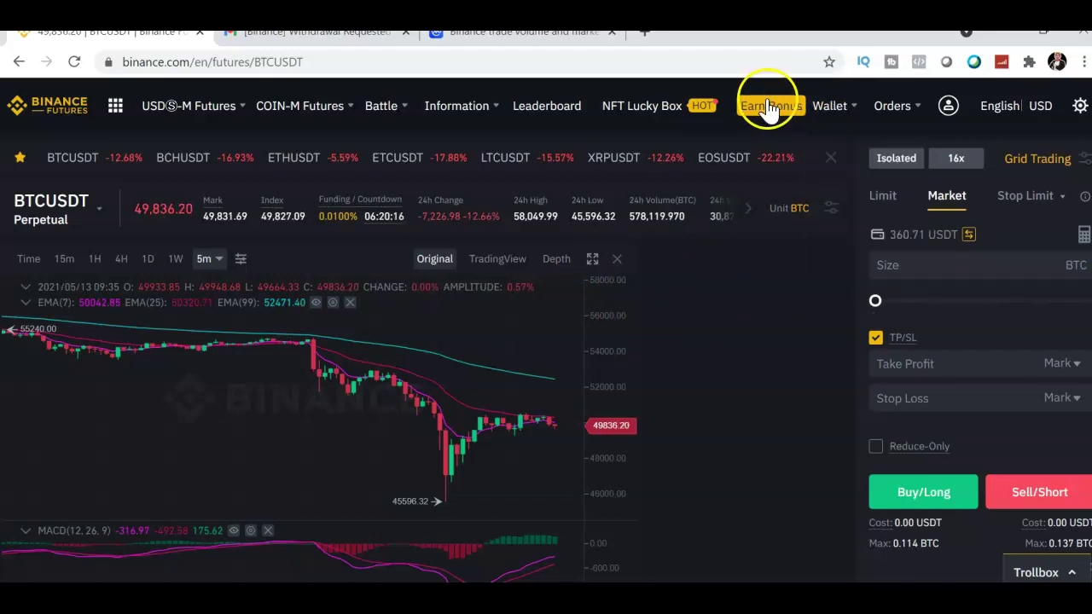
click(18, 62)
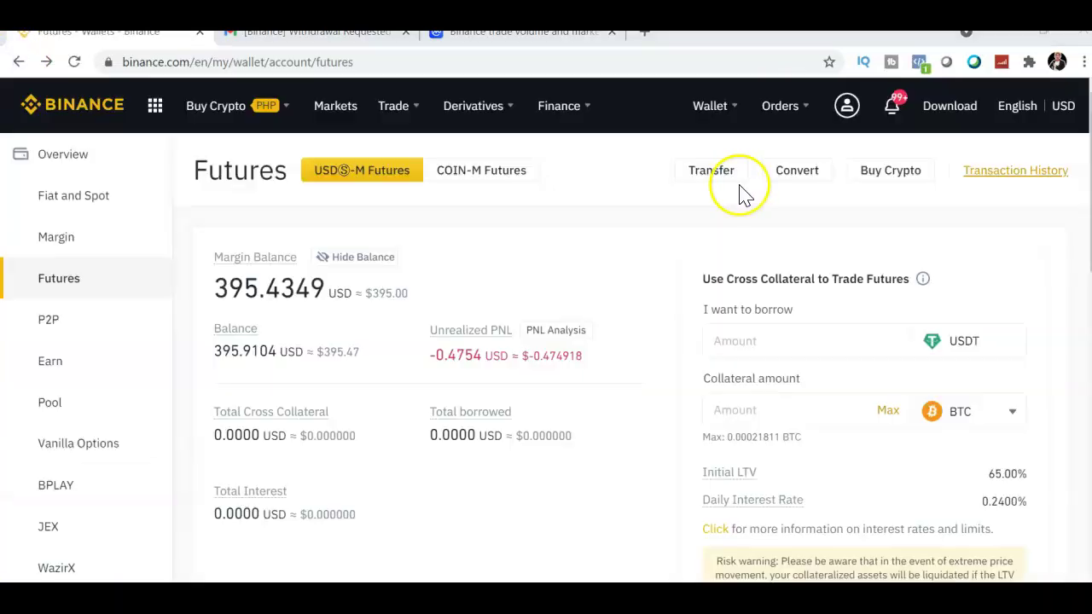
Step: Open the Fiat and Spot wallet's withdrawal page and switch from crypto to fiat withdrawal
mouse_move(722, 124)
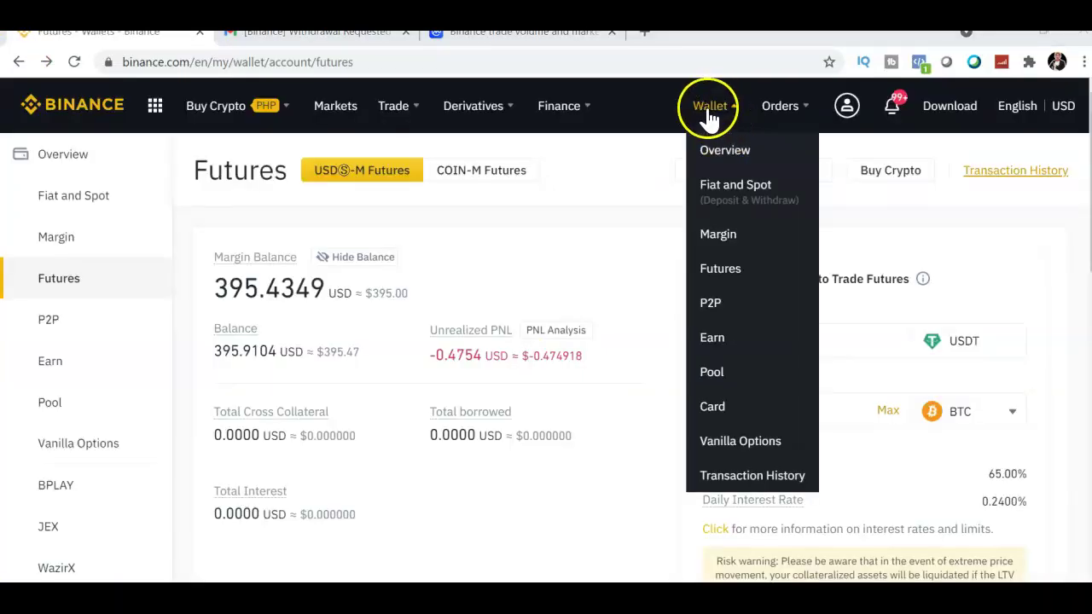
click(733, 198)
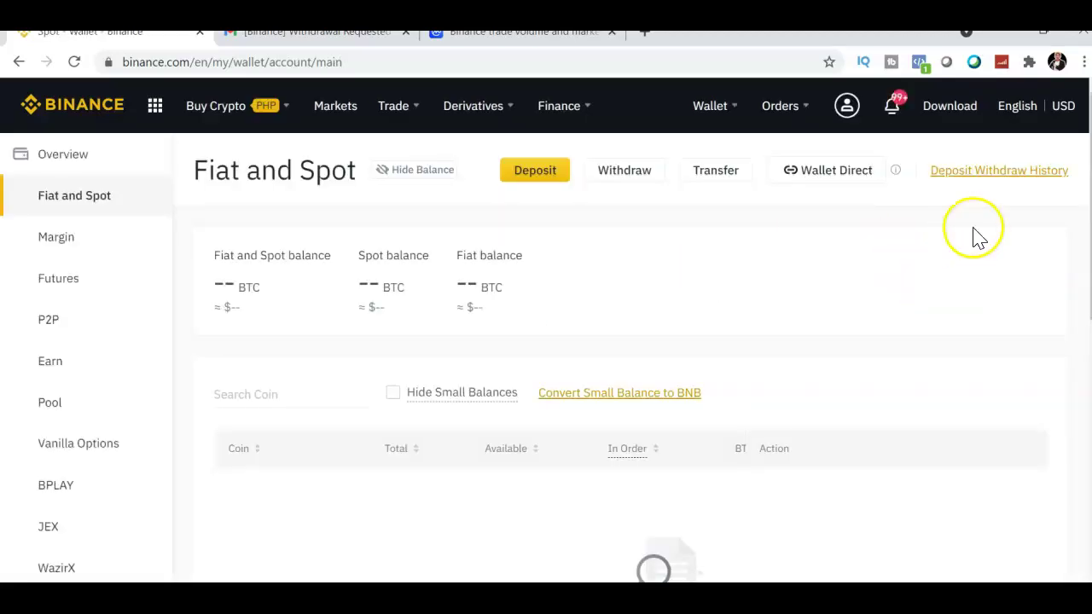
click(641, 180)
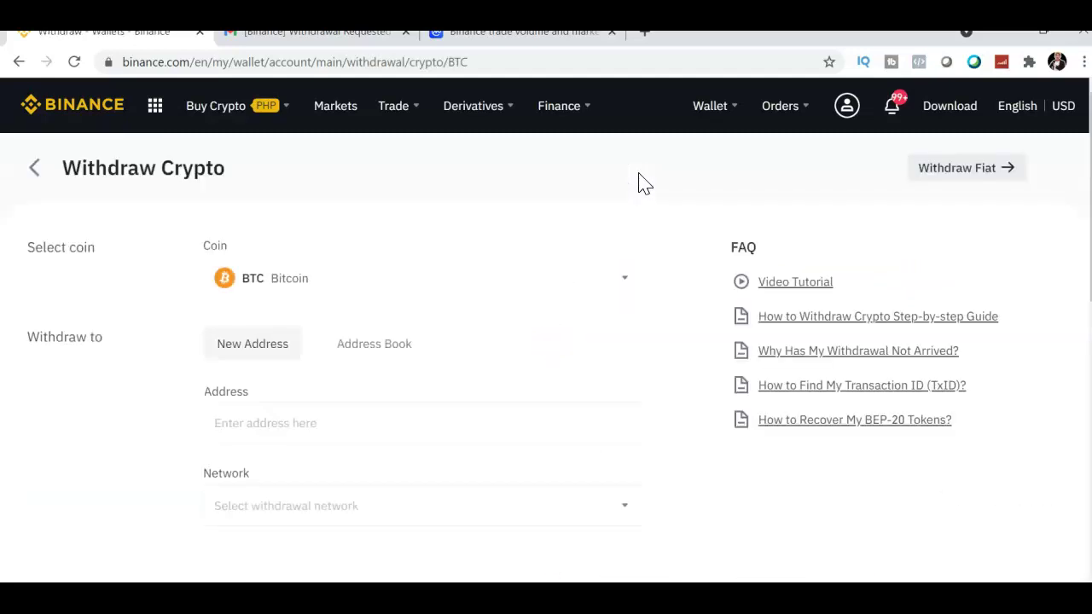
click(975, 177)
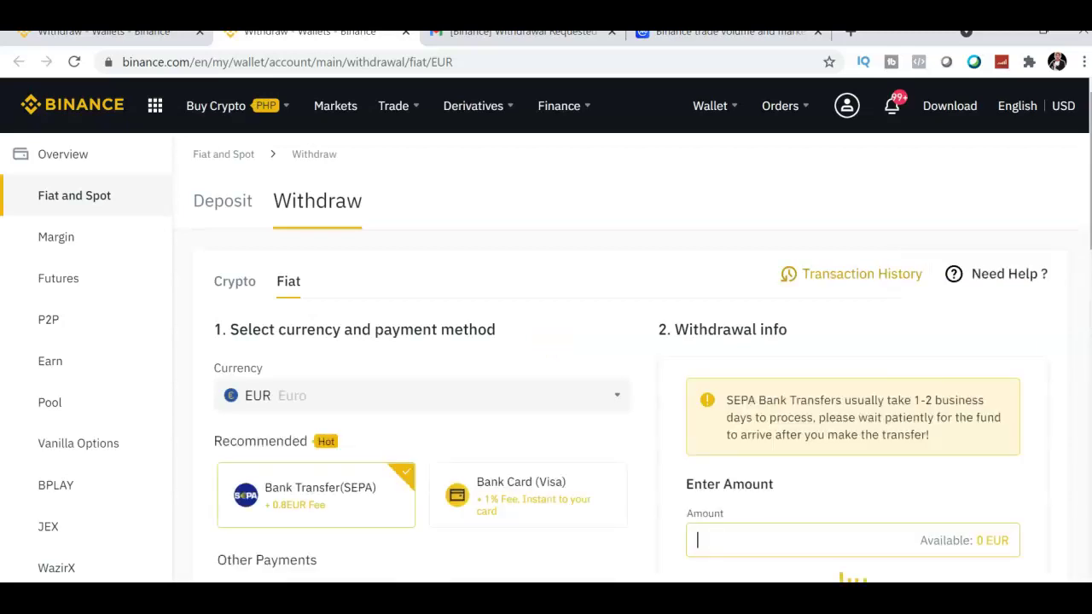
Step: Browse the list of fiat withdrawal currencies from start to end and close it, keeping EUR selected
scroll(546, 333, down, 2)
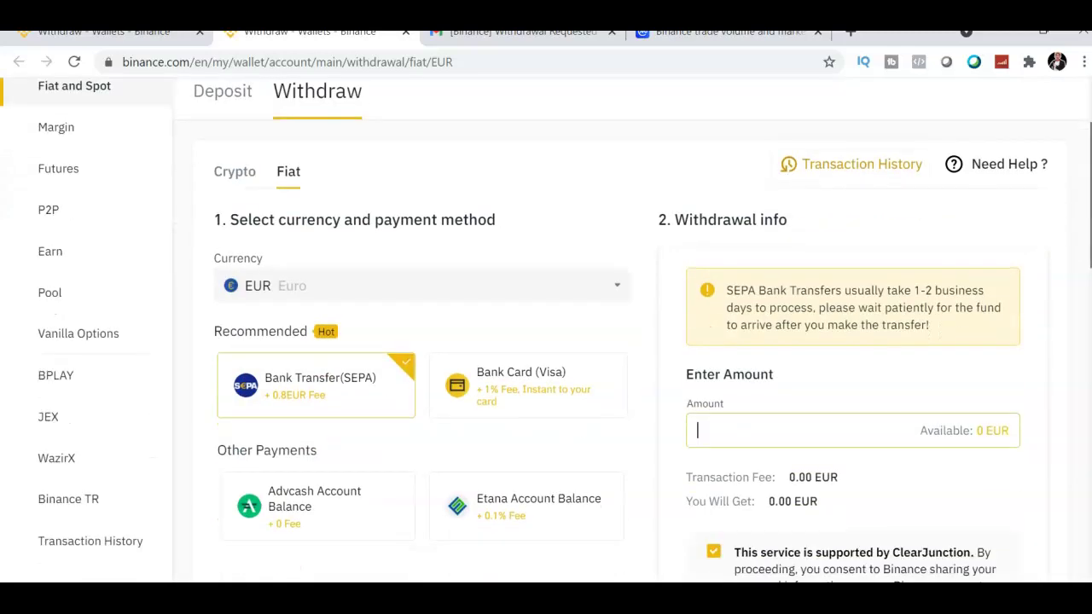
scroll(546, 332, down, 1)
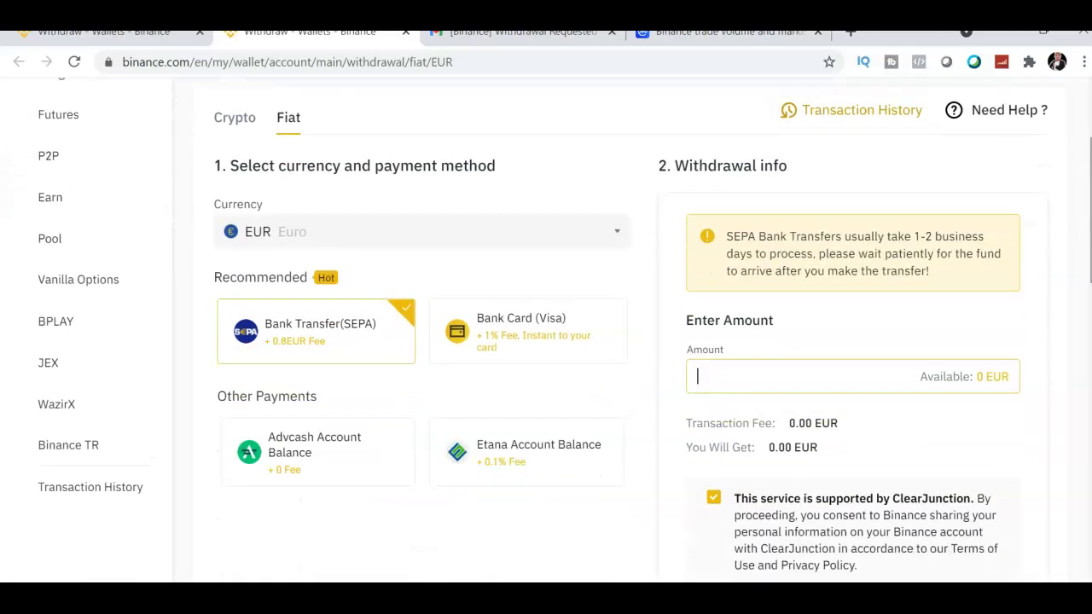
click(493, 250)
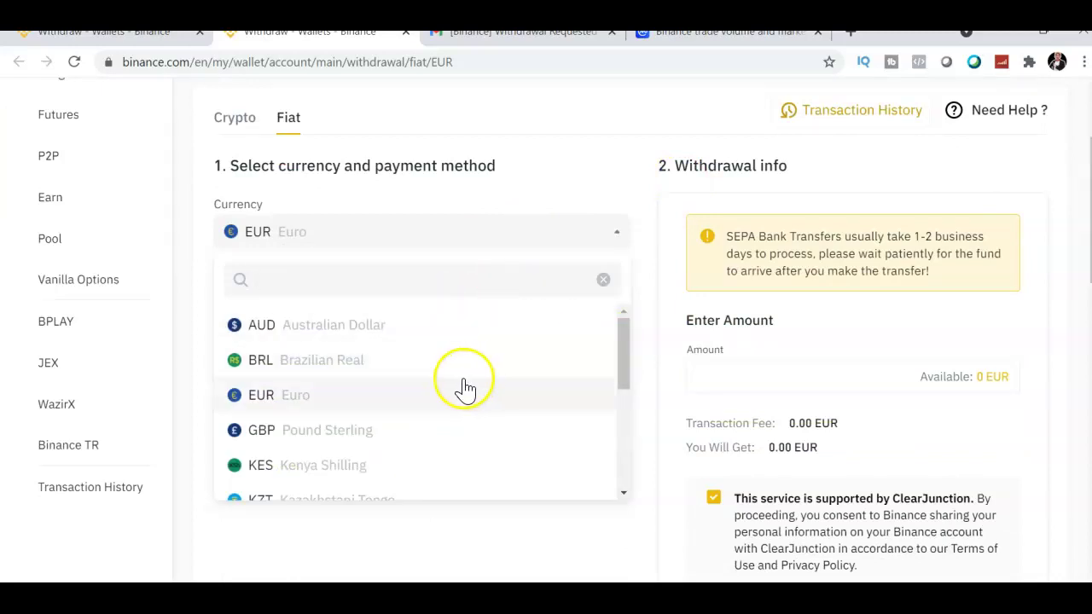
drag(623, 383, 629, 487)
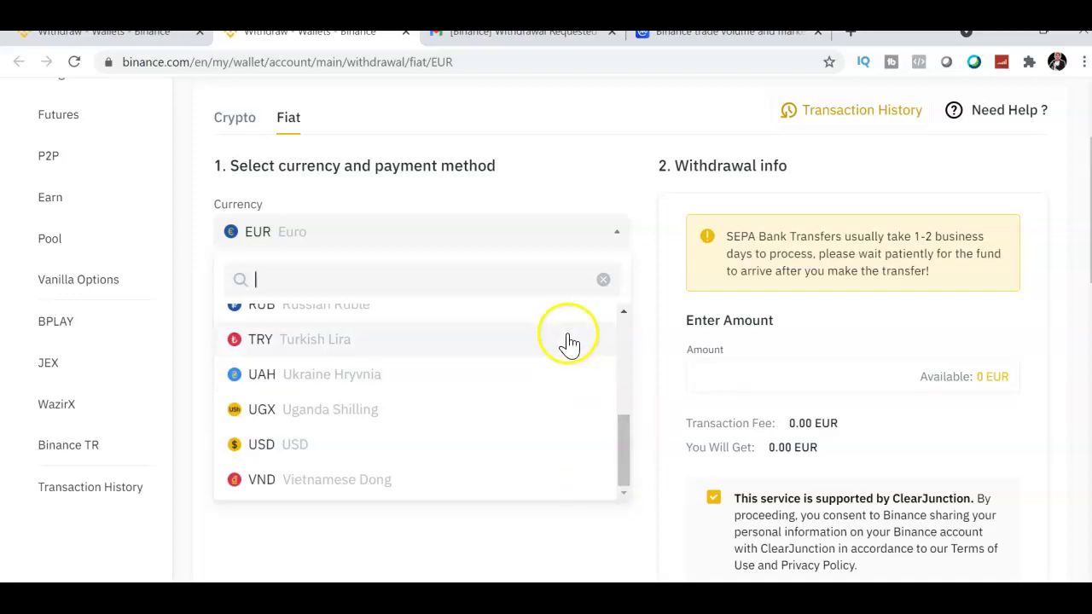
drag(623, 317, 622, 317)
click(418, 306)
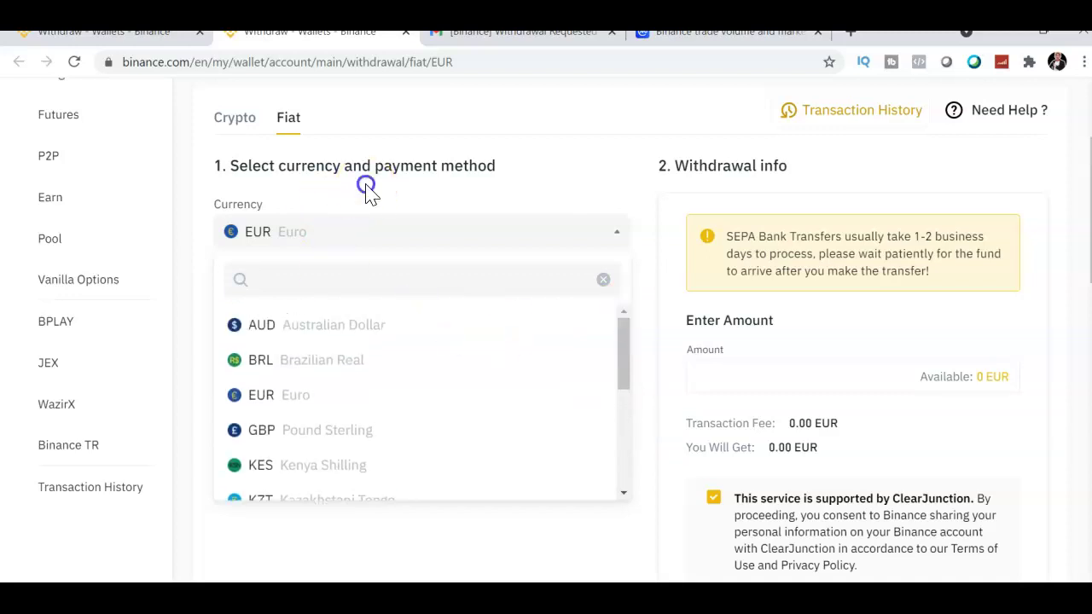
click(365, 184)
Step: Try Bank Card (Visa) as the EUR withdrawal method and switch the withdrawal currency to USD
click(530, 348)
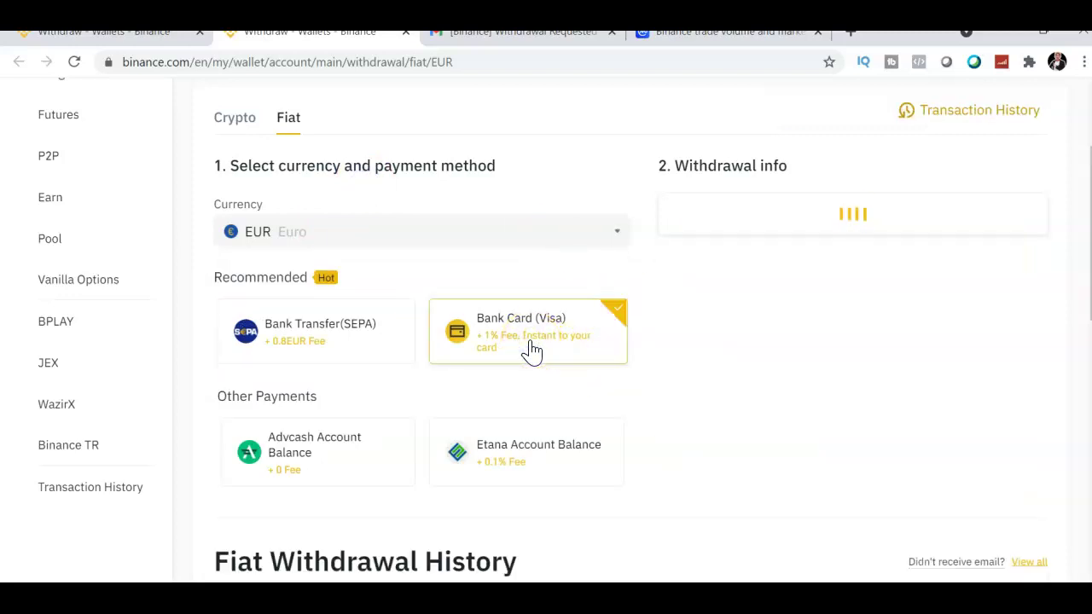
click(501, 356)
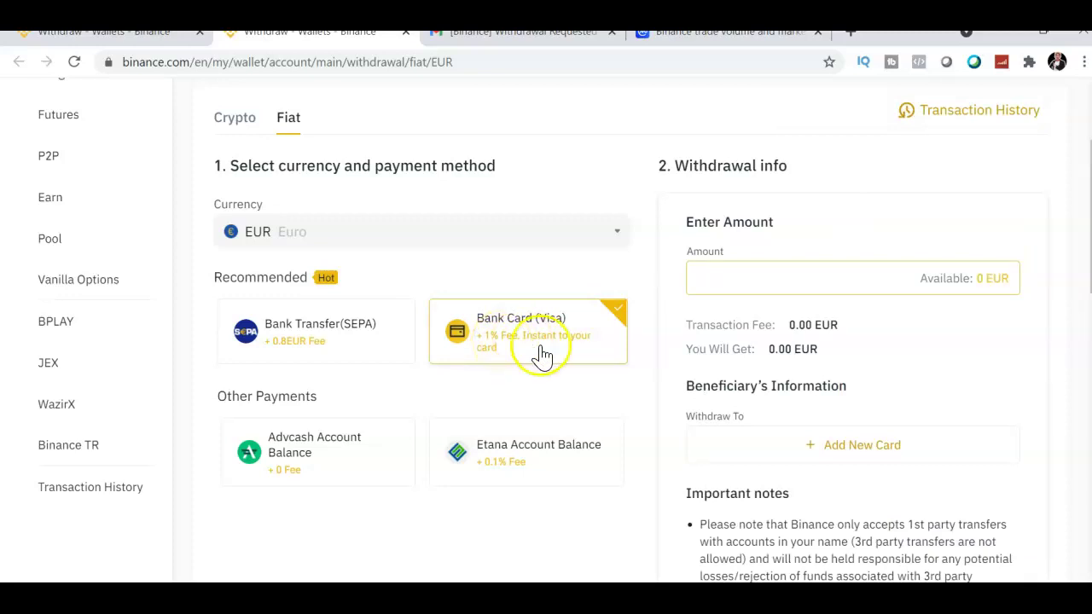
click(555, 233)
drag(621, 353, 635, 459)
click(376, 447)
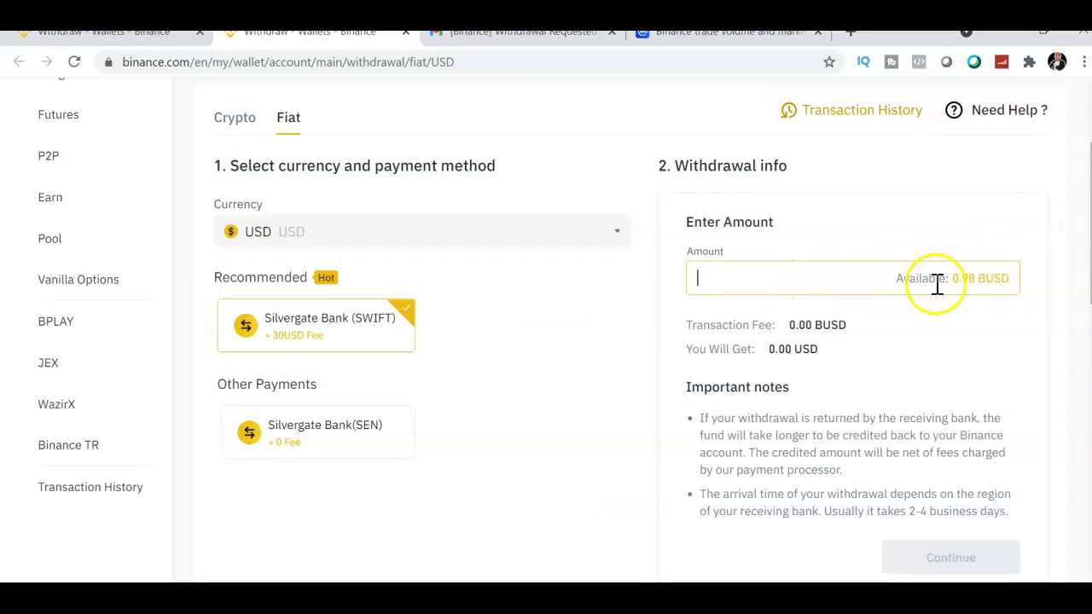
Step: Review the USD withdrawal form with its payment methods, important notes and the Fiat Withdrawal History
scroll(1090, 256, down, 5)
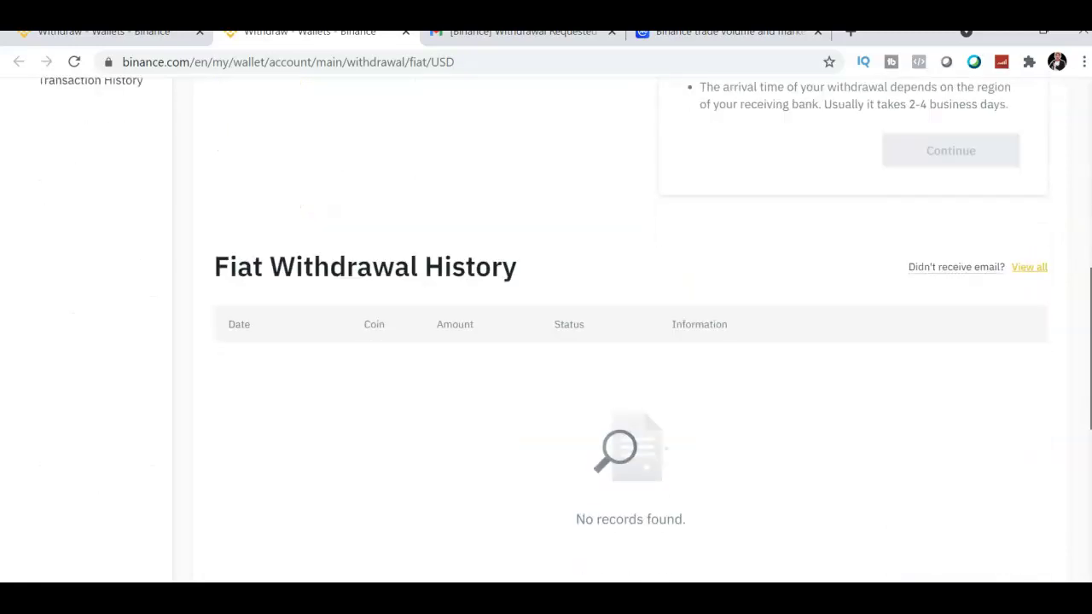
scroll(1023, 384, up, 3)
scroll(994, 446, down, 5)
scroll(1039, 322, up, 2)
scroll(1039, 323, up, 6)
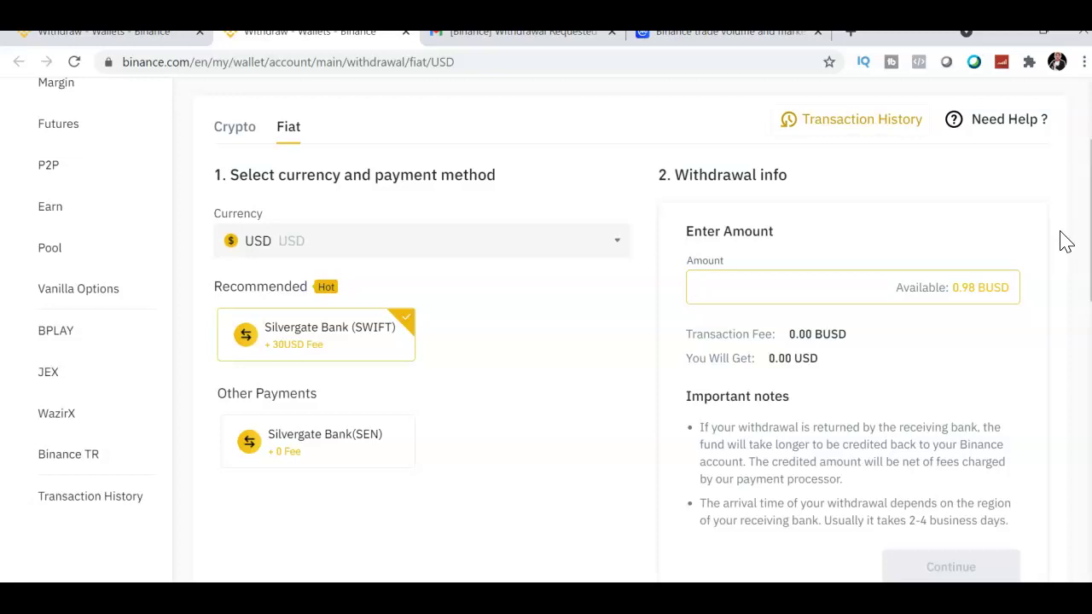
click(1023, 253)
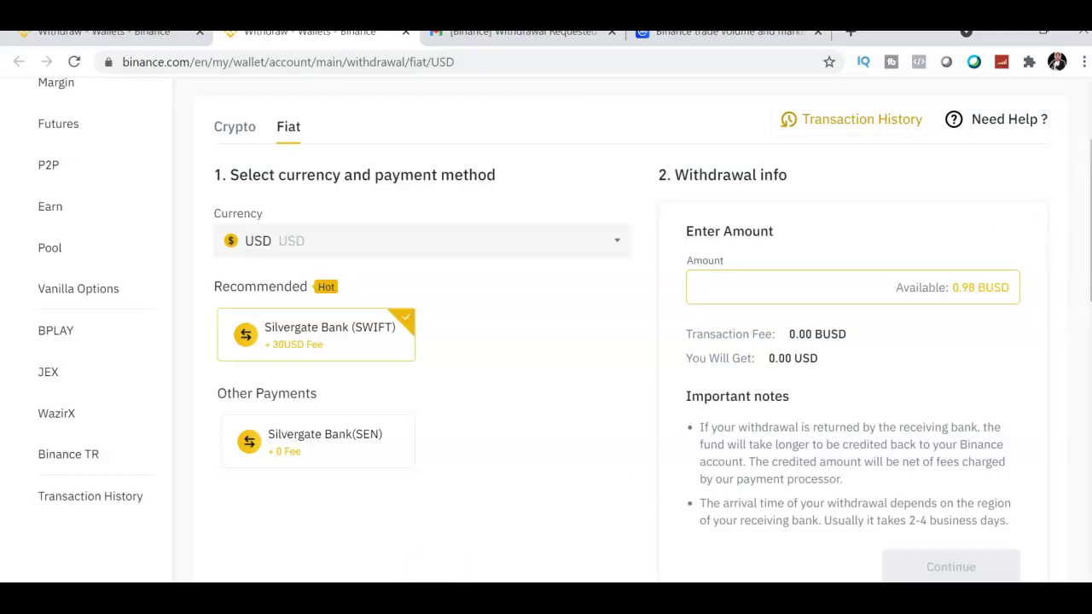